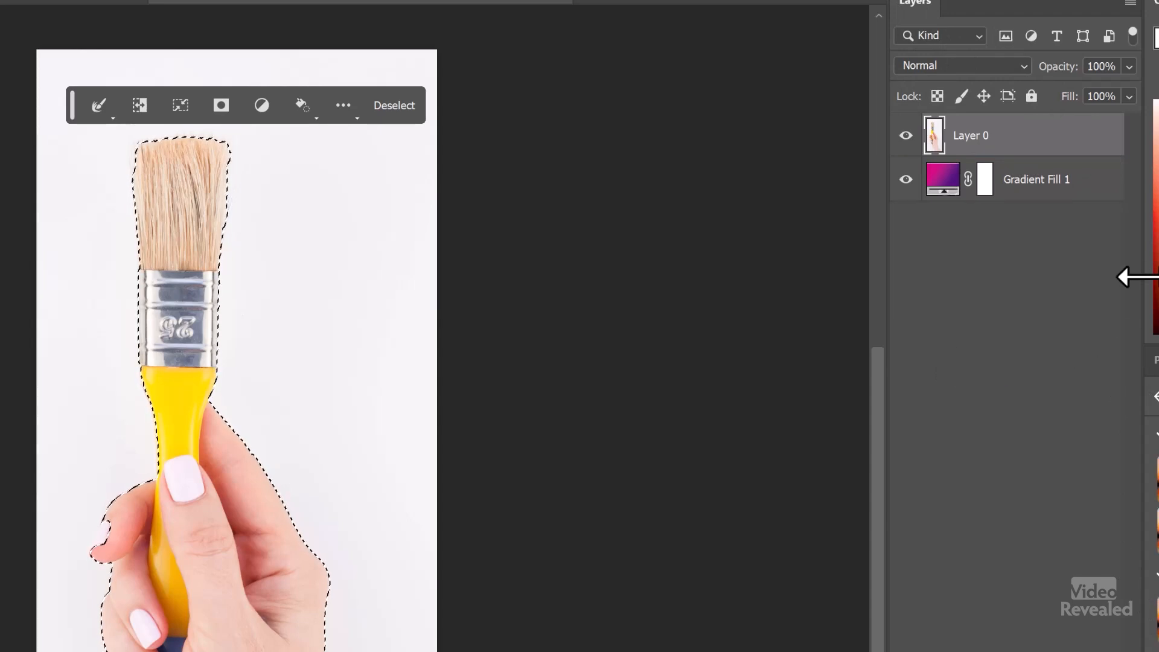
# Create a layer mask on Layer 0 from the active selection, display the mask alone and return to the image.
pyautogui.click(230, 105)
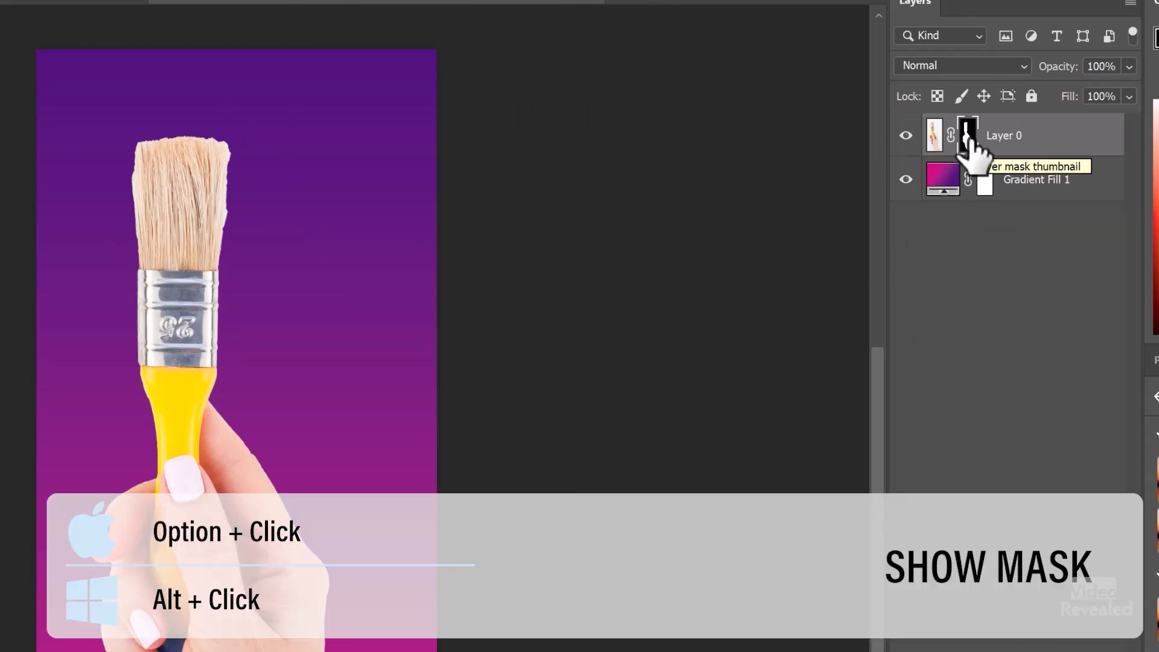
pyautogui.keyDown('alt'); pyautogui.click(967, 134); pyautogui.keyUp('alt')
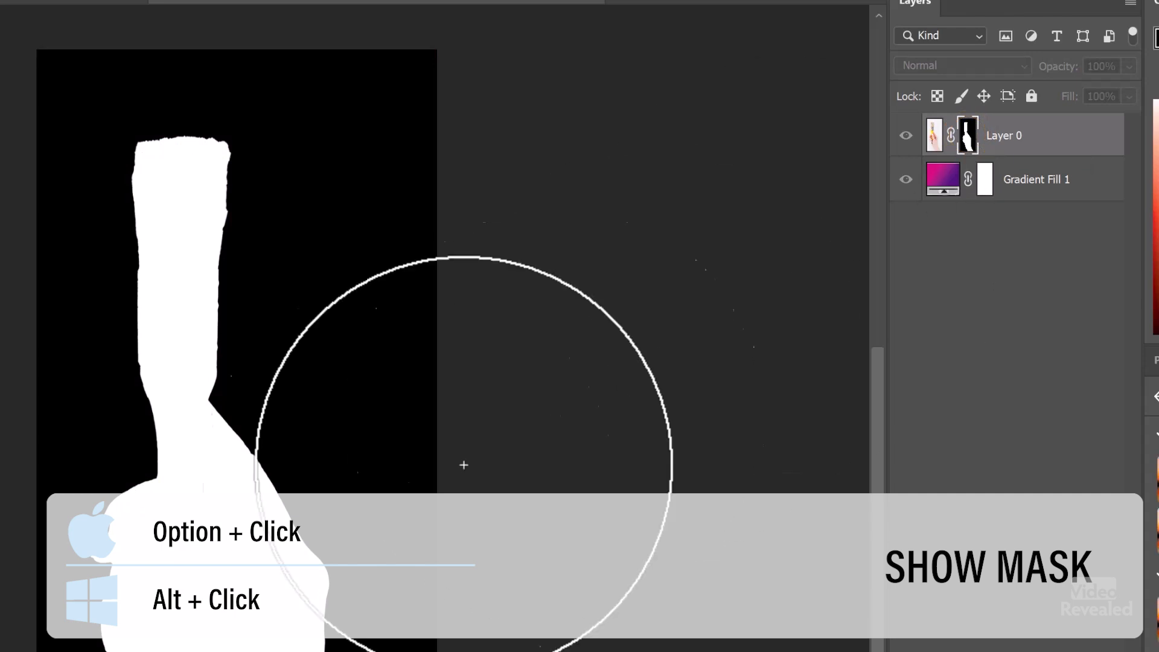
pyautogui.press('h')
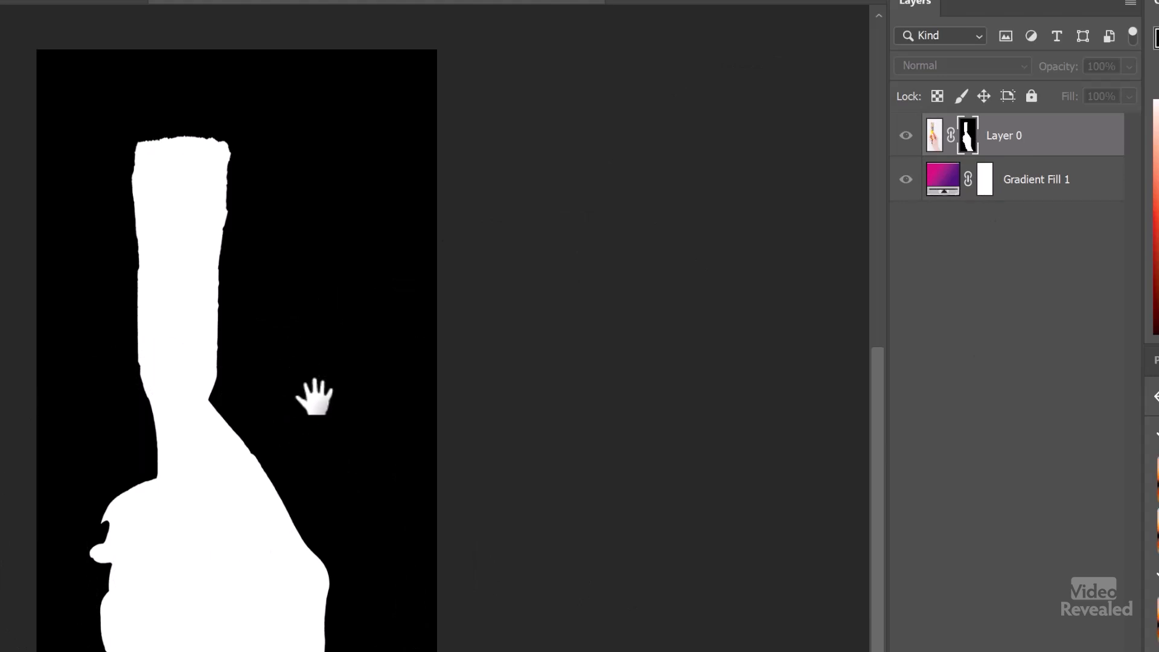
pyautogui.click(934, 135)
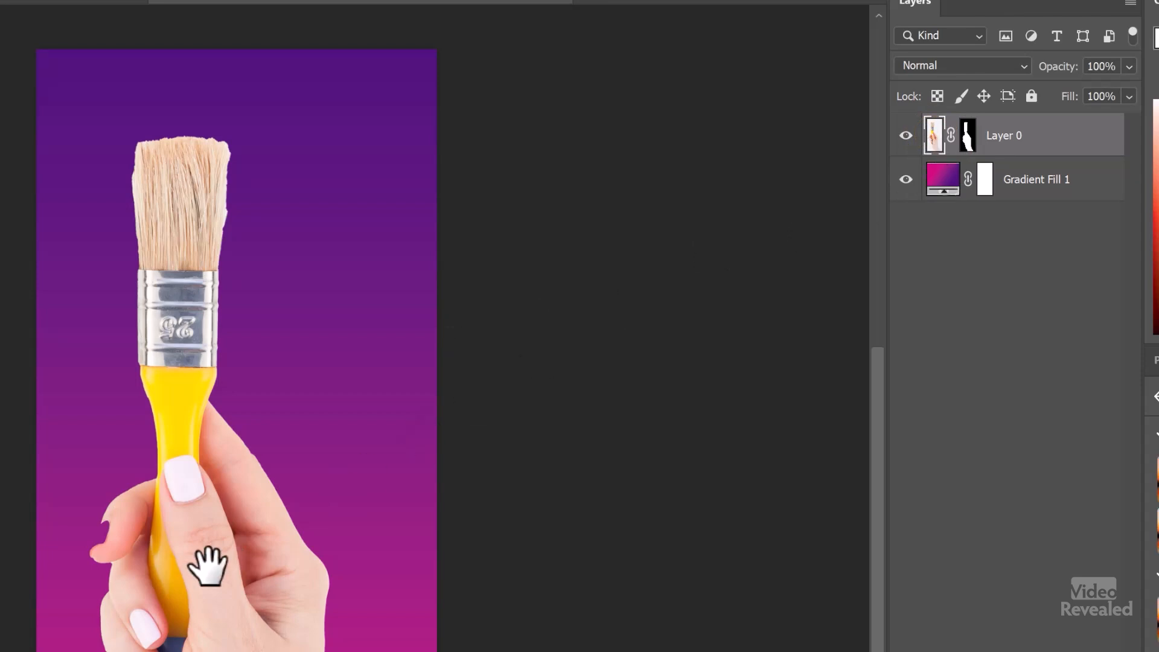
# Examine the missing fingernail area of the hand up close, in both the image and the mask-only view.
pyautogui.scroll(11, 82, 556)
pyautogui.scroll(6, 367, 380)
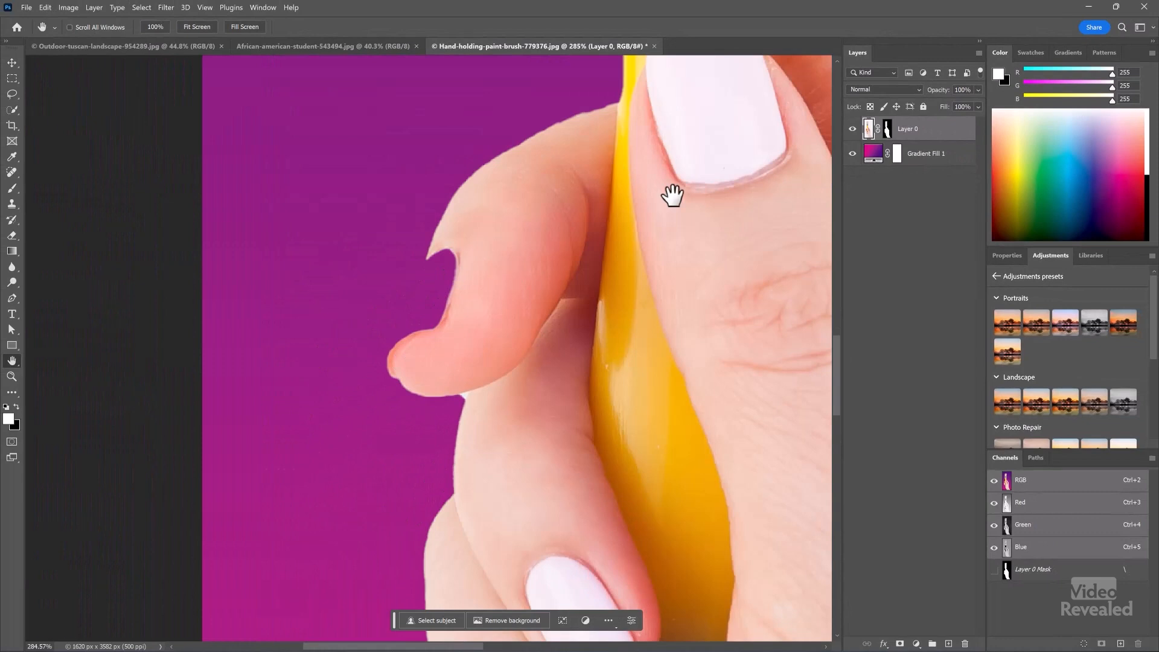
pyautogui.hotkey('ctrl', '0')
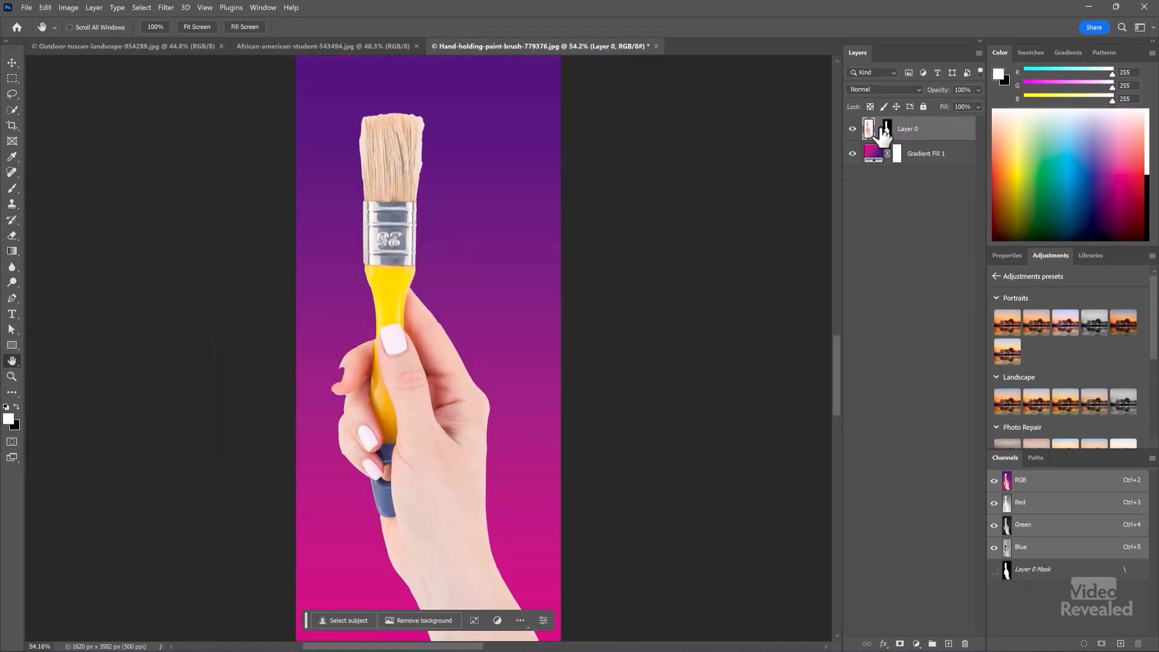
pyautogui.keyDown('alt'); pyautogui.click(887, 128); pyautogui.keyUp('alt')
pyautogui.scroll(8, 298, 401)
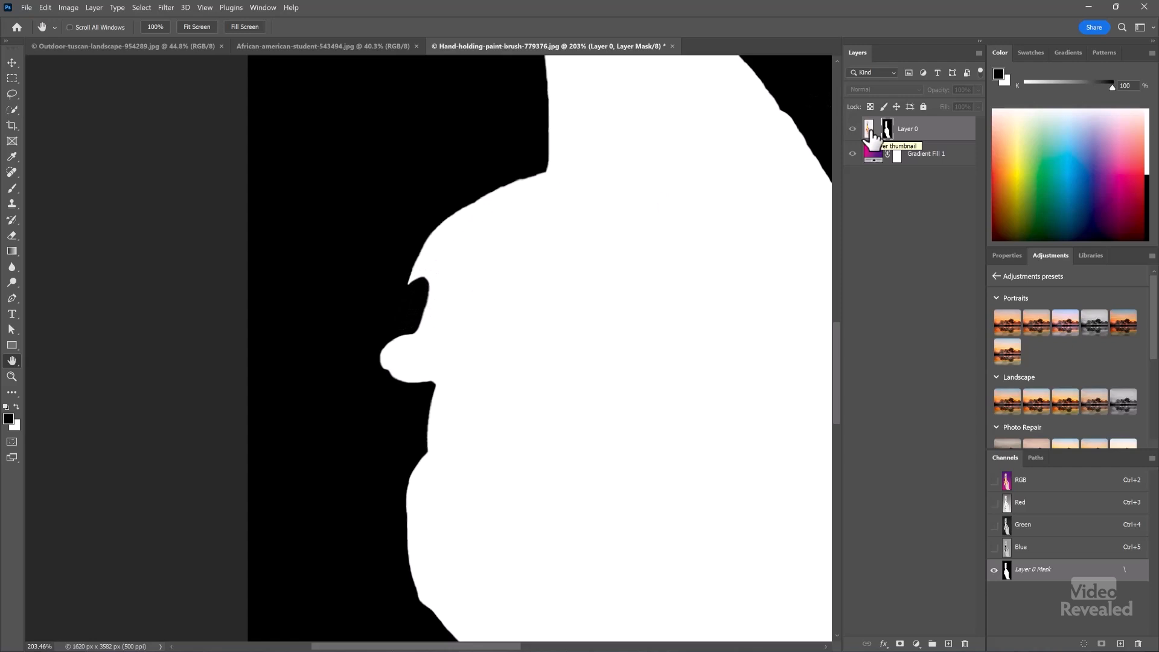
pyautogui.click(870, 129)
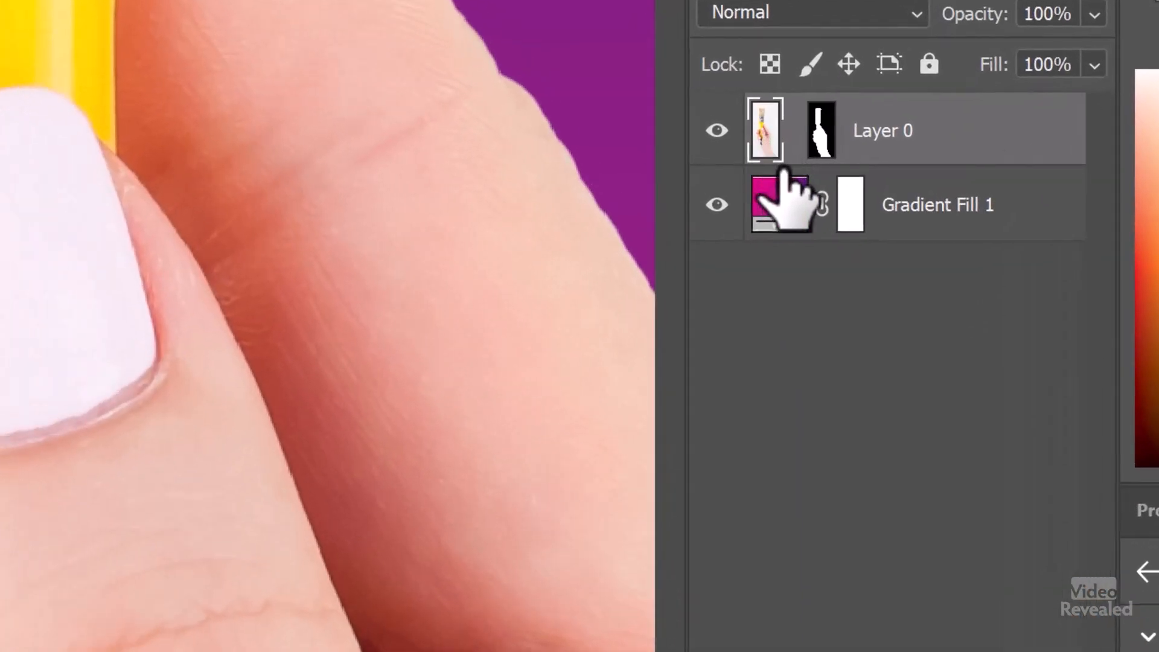
# Using a brush of about 49 px on Layer 0's mask, paint a black stroke along the finger's outer edge and undo it.
pyautogui.click(819, 134)
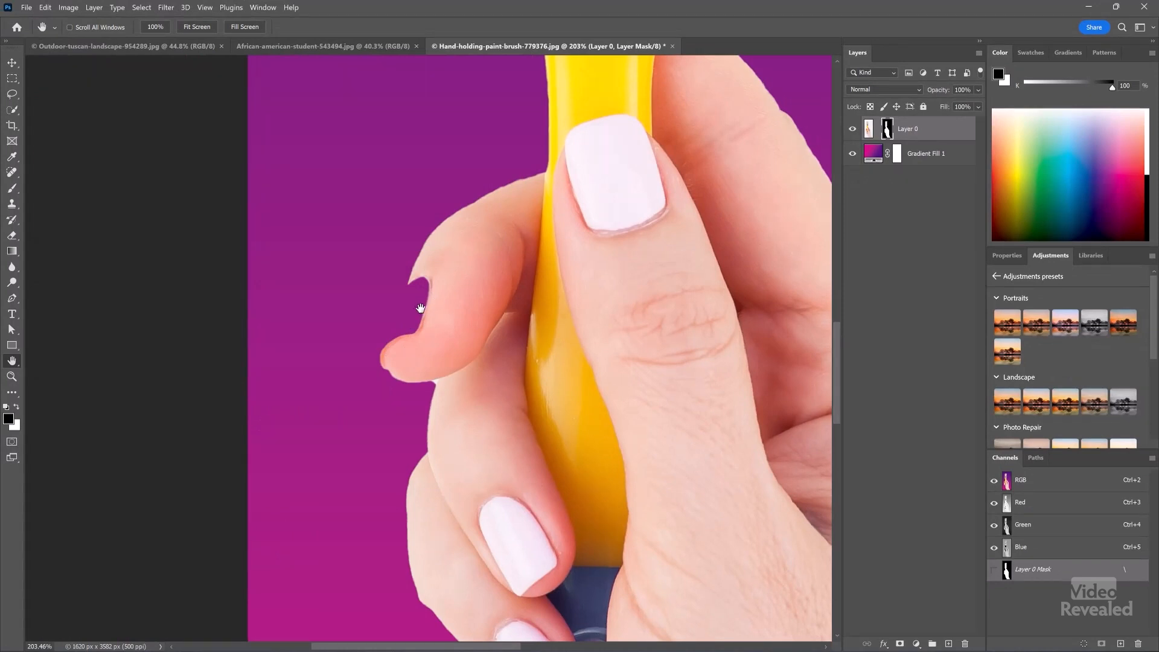
pyautogui.press('b')
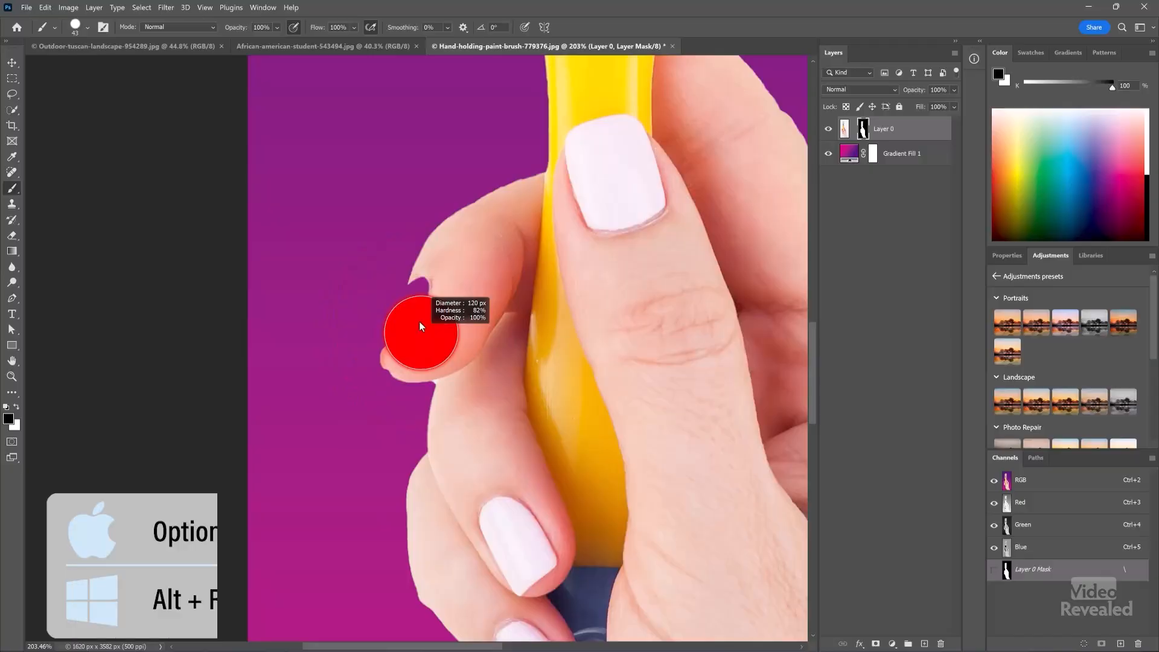
pyautogui.moveTo(419, 322)
pyautogui.mouseDown()
pyautogui.moveTo(505, 319)
pyautogui.moveTo(396, 331)
pyautogui.moveTo(500, 328)
pyautogui.moveTo(438, 339)
pyautogui.moveTo(463, 332)
pyautogui.moveTo(441, 328)
pyautogui.moveTo(422, 363)
pyautogui.moveTo(425, 350)
pyautogui.moveTo(425, 387)
pyautogui.moveTo(360, 395)
pyautogui.mouseUp()
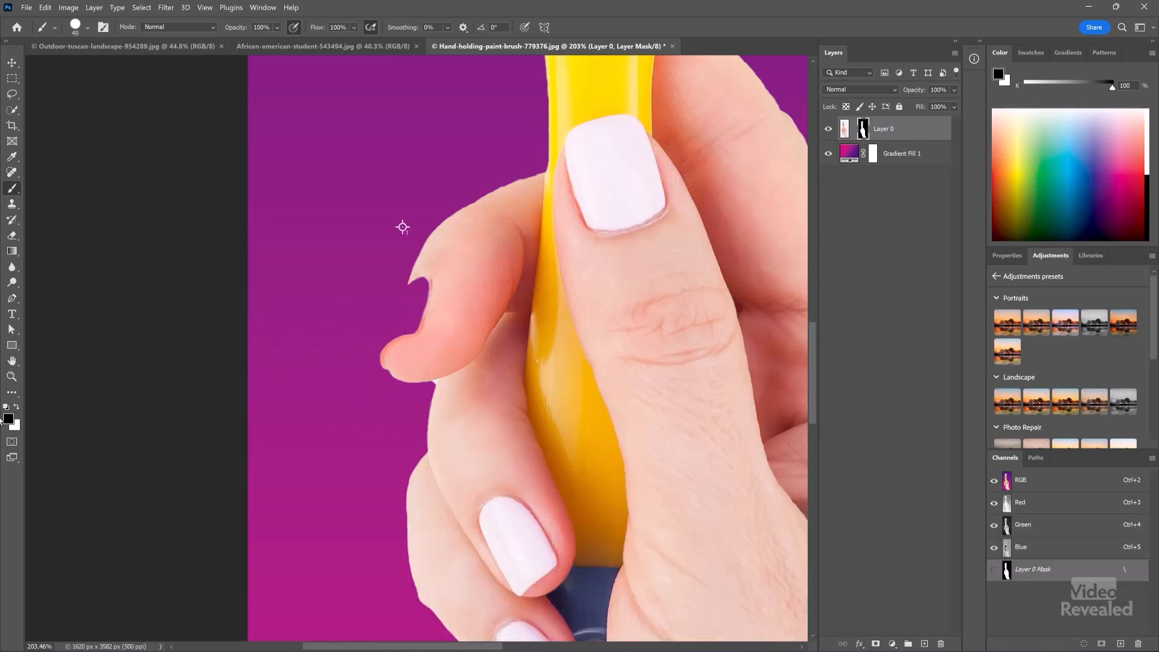
pyautogui.moveTo(459, 212); pyautogui.dragTo(393, 308)
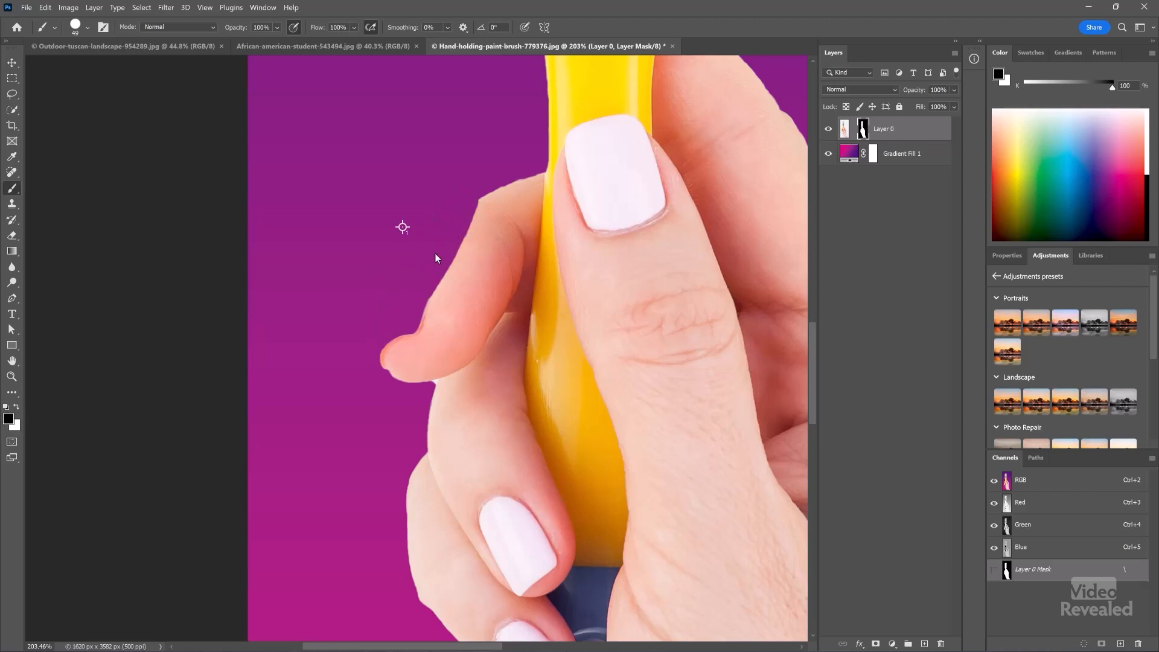
pyautogui.hotkey('ctrl', 'z')
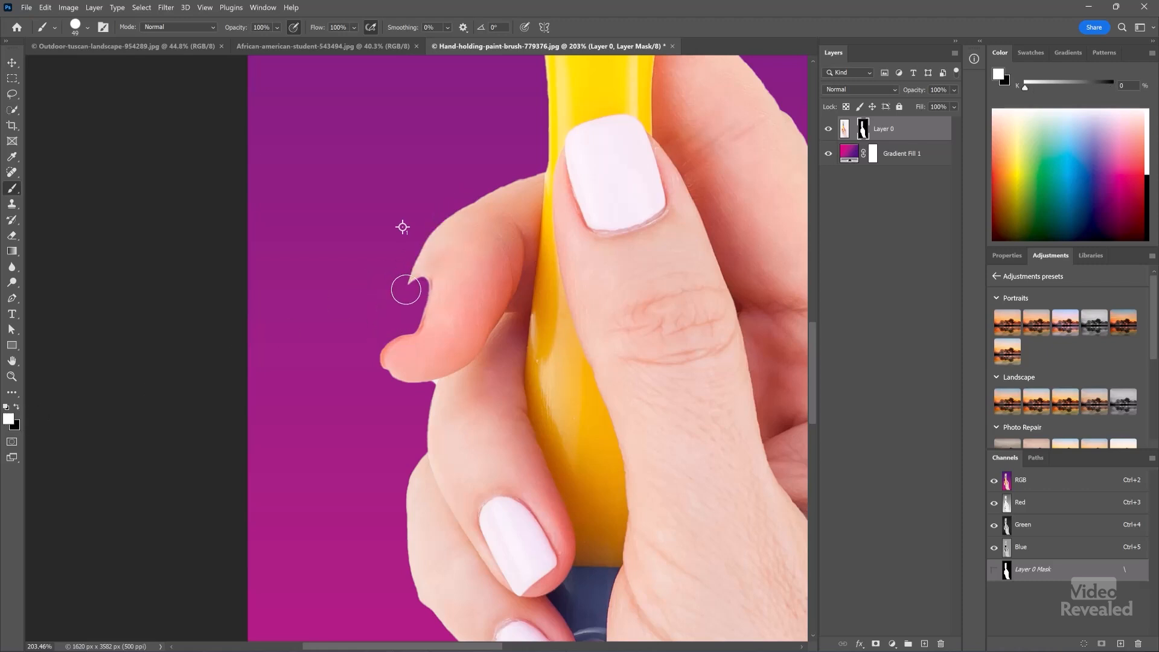
# Restore the missing fingernail by painting white on Layer 0's mask, redoing the stroke in the mask-only view before returning to the image.
pyautogui.scroll(4, 411, 321)
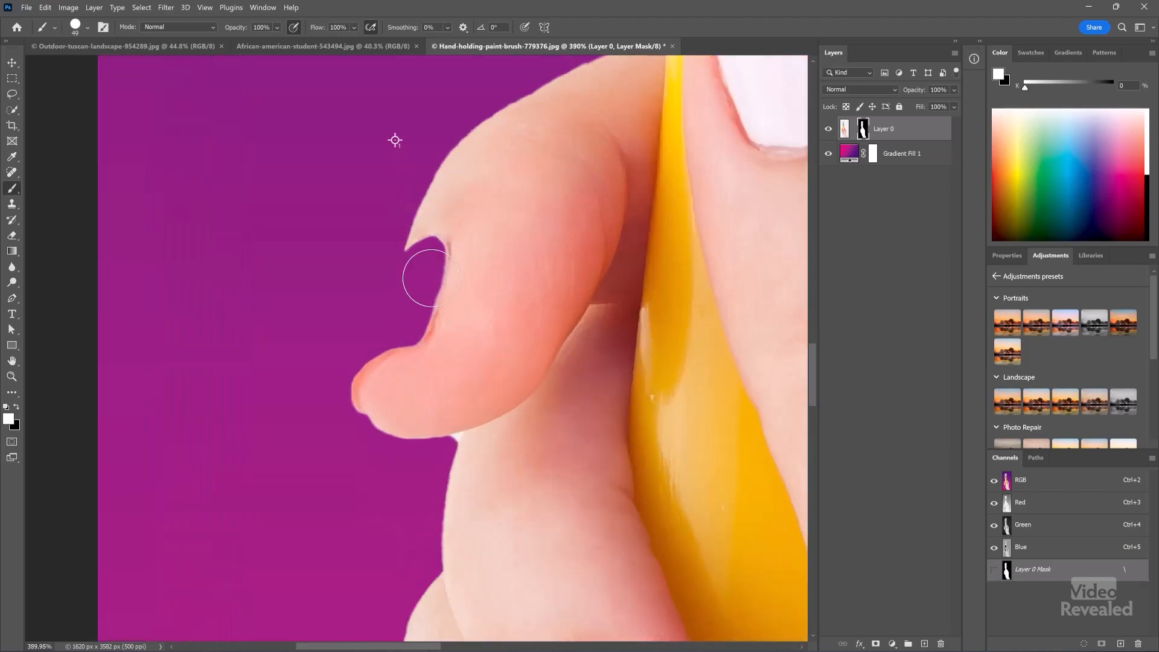
pyautogui.moveTo(433, 263); pyautogui.dragTo(376, 379)
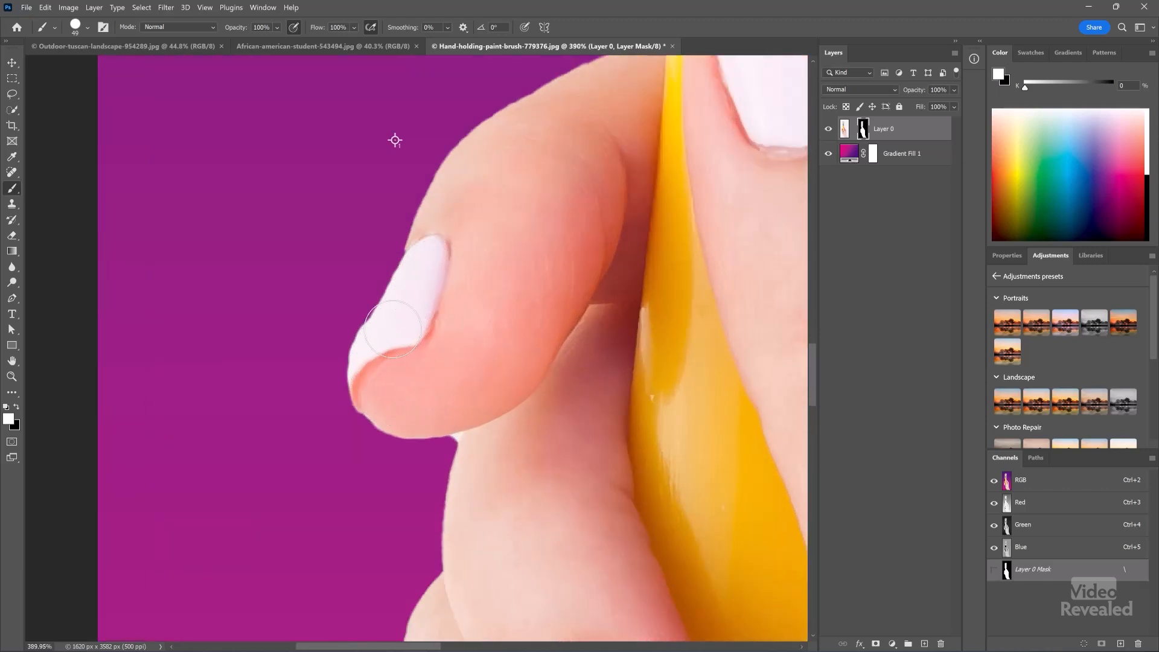
pyautogui.keyDown('alt'); pyautogui.click(863, 130); pyautogui.keyUp('alt')
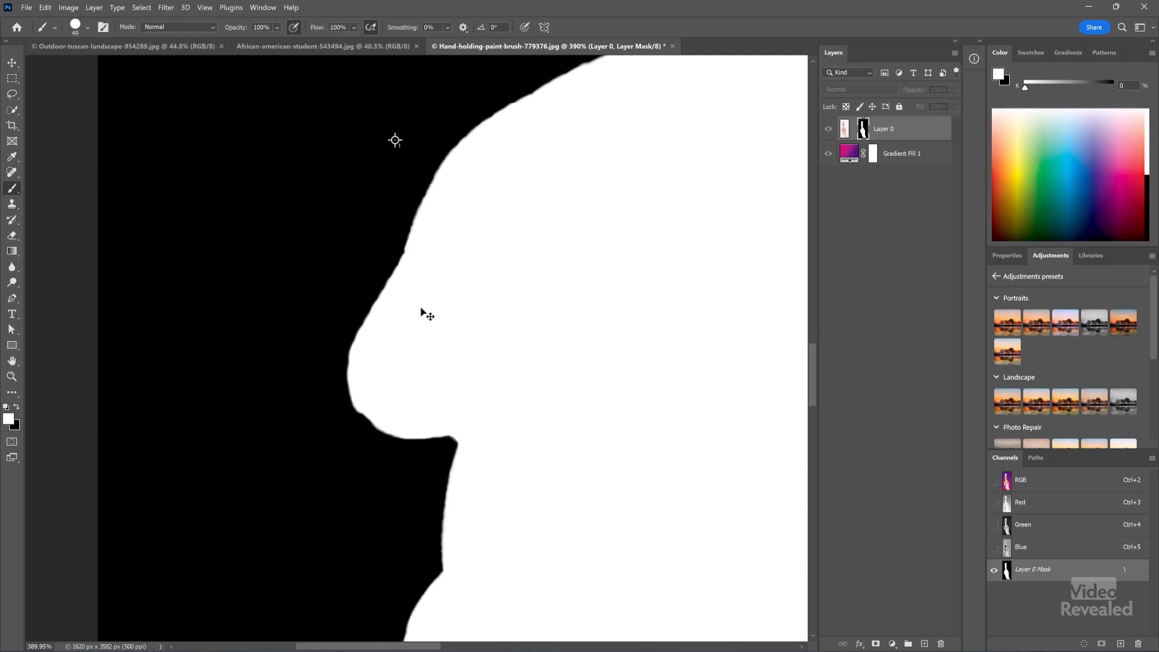
pyautogui.hotkey('ctrl', 'z')
pyautogui.moveTo(435, 253)
pyautogui.mouseDown()
pyautogui.moveTo(383, 350)
pyautogui.moveTo(391, 393)
pyautogui.mouseUp()
pyautogui.click(844, 129)
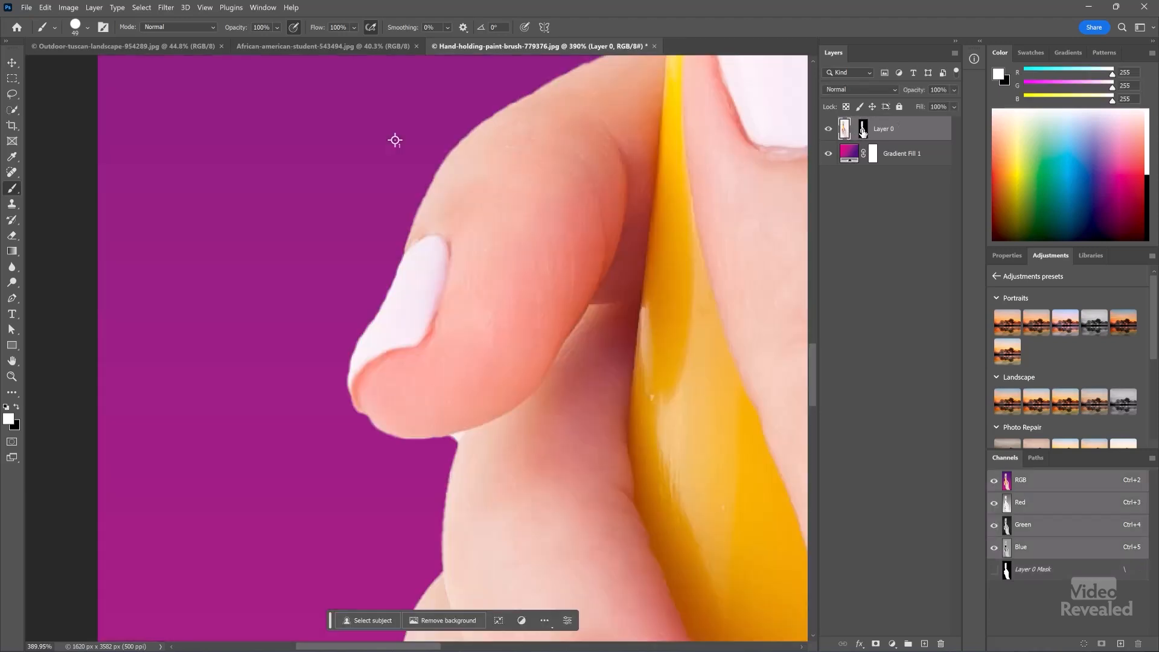
# Target Layer 0's mask again and swap the foreground and background colours back and forth, ending with white in front.
pyautogui.click(863, 129)
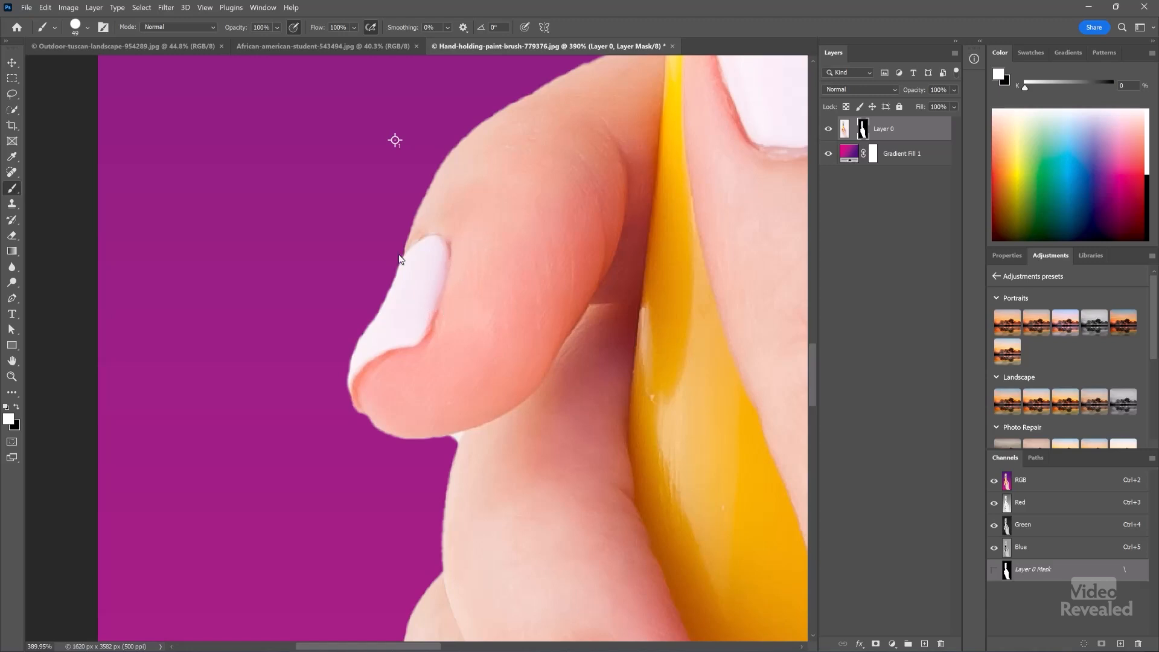
pyautogui.press('x')
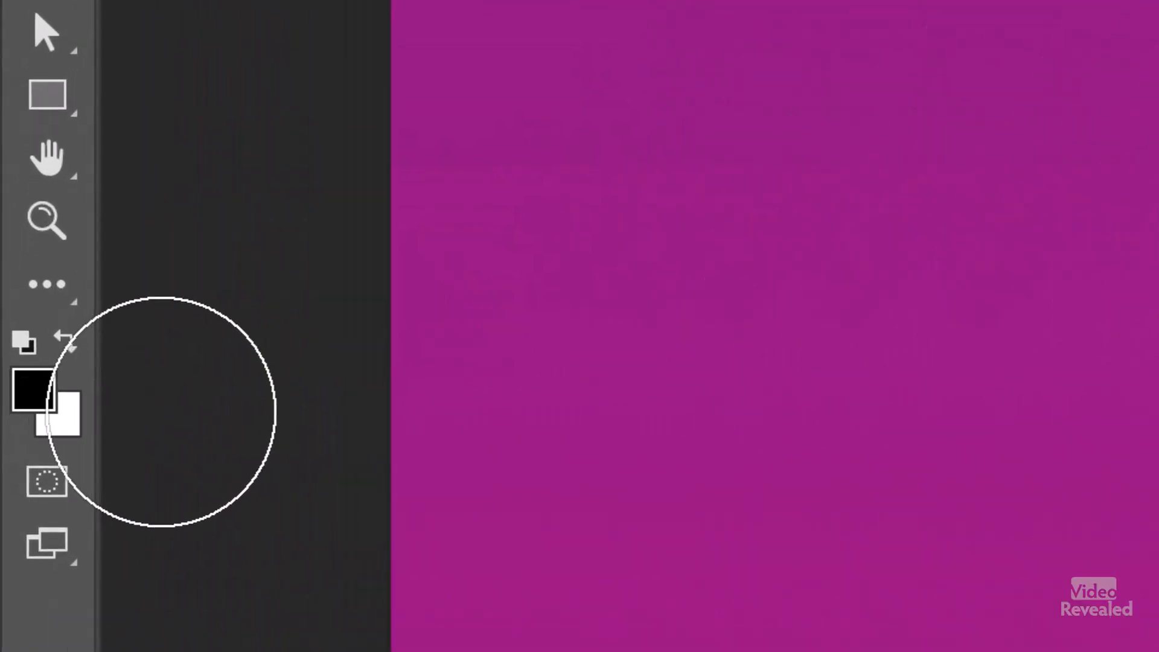
pyautogui.press('x')
pyautogui.press('x')
pyautogui.press('x')
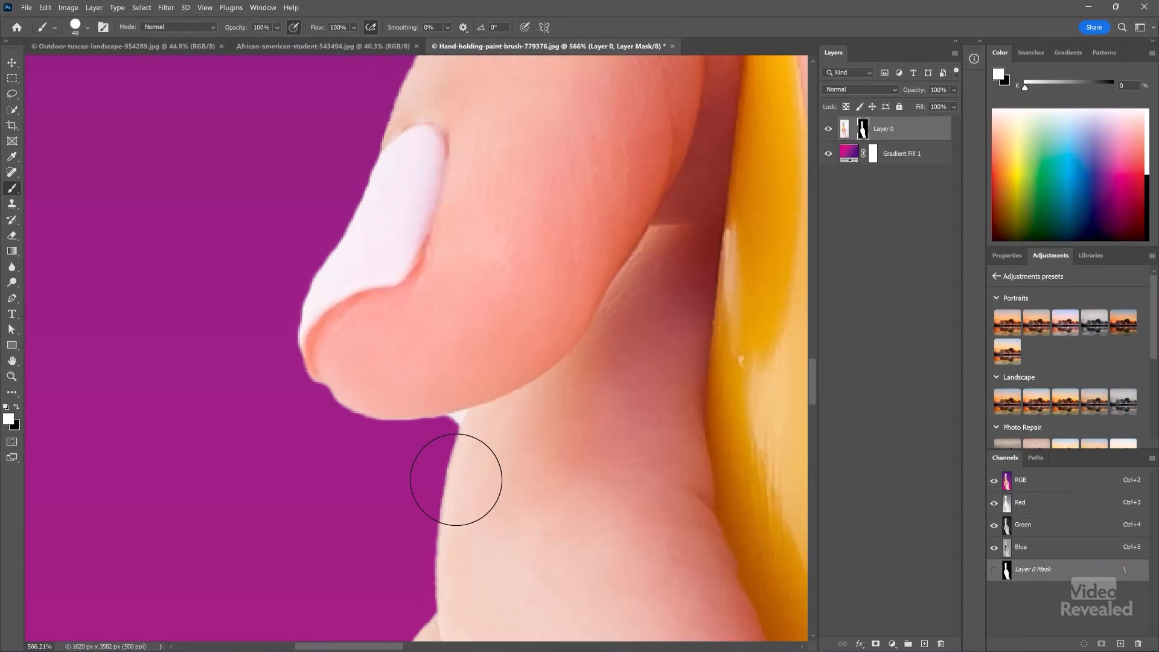
# Paint black on the mask with a brush of about 17 px to hide the white patch between the two fingers.
pyautogui.scroll(1, 456, 480)
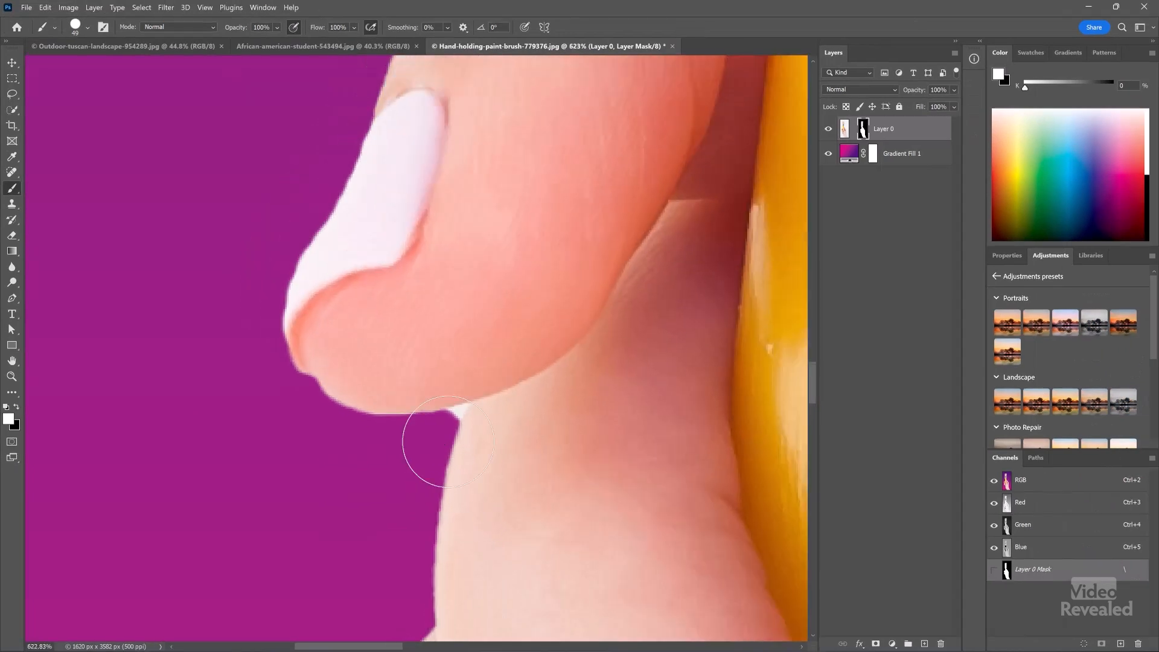
pyautogui.moveTo(453, 357)
pyautogui.mouseDown()
pyautogui.moveTo(430, 297)
pyautogui.moveTo(365, 293)
pyautogui.moveTo(342, 311)
pyautogui.mouseUp()
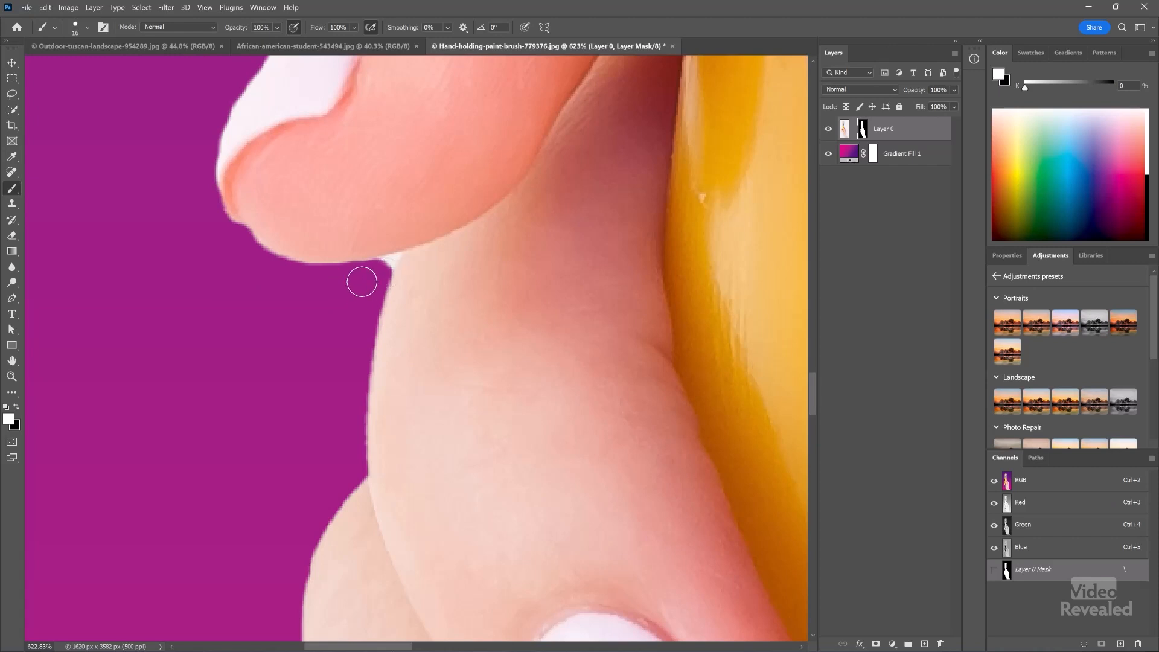
pyautogui.press('x')
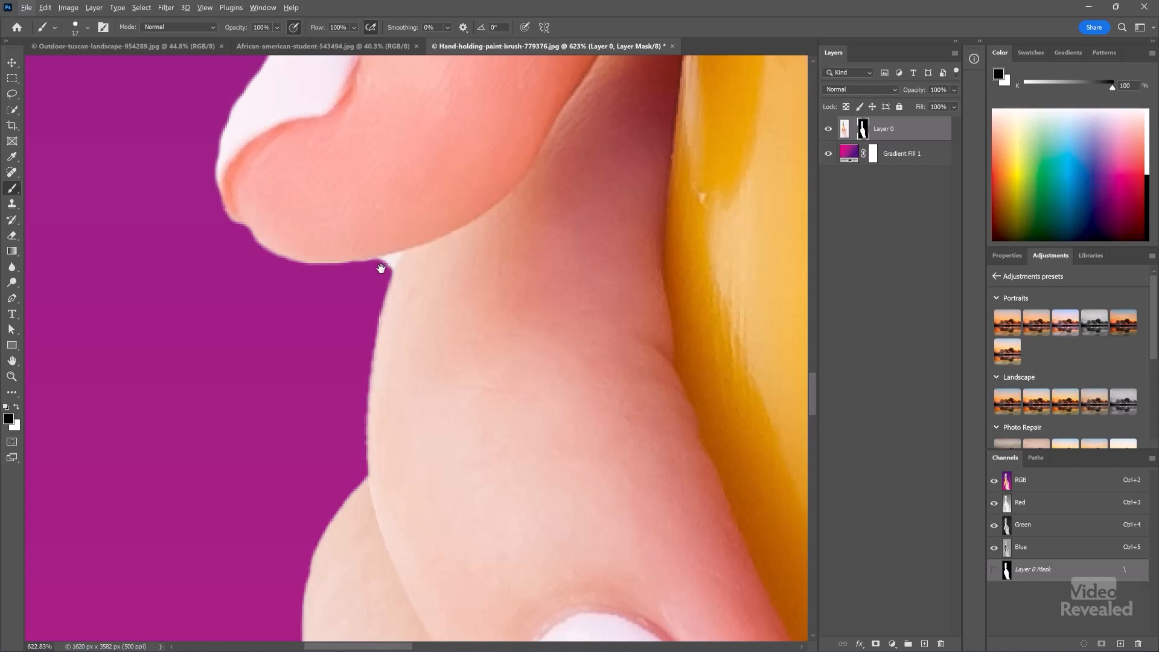
pyautogui.moveTo(375, 277); pyautogui.dragTo(371, 277)
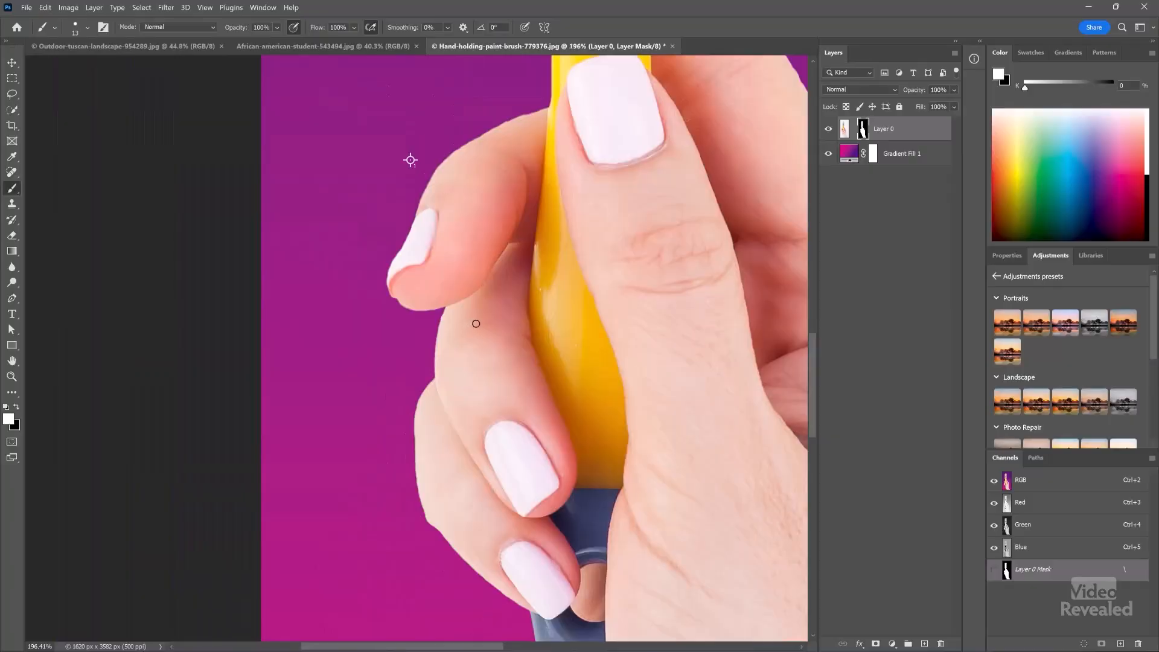
# Enlarge and soften the brush over the paintbrush bristles to about 248 px diameter and 28% hardness.
pyautogui.scroll(-2, 578, 238)
pyautogui.moveTo(577, 238); pyautogui.dragTo(401, 492)
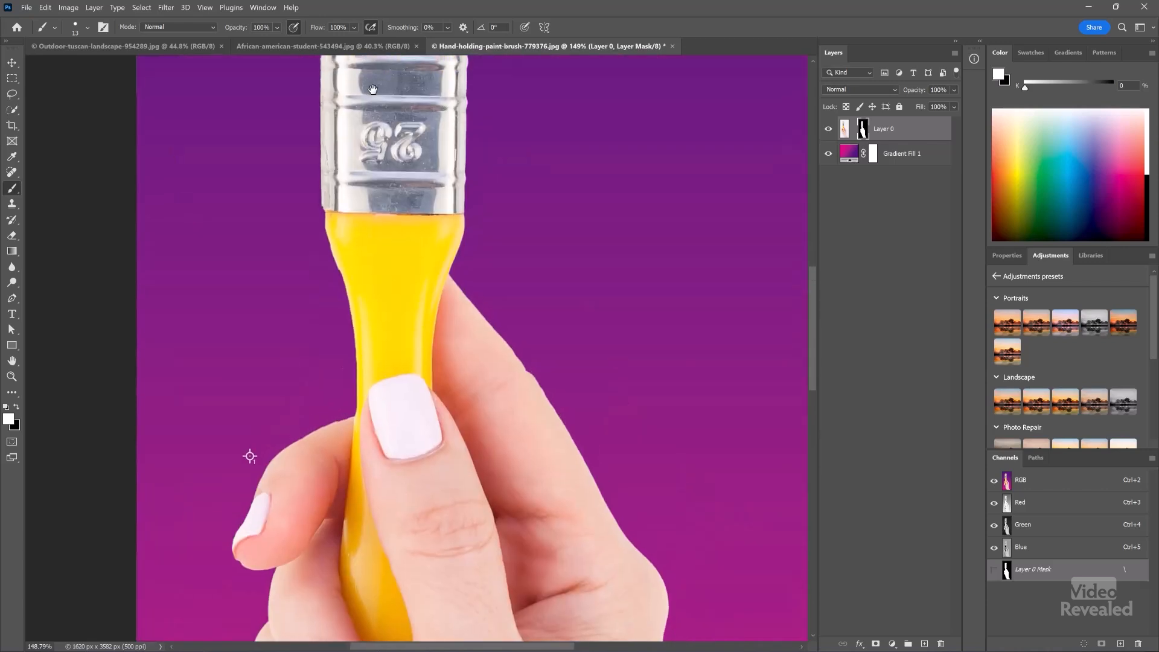
pyautogui.moveTo(420, 368); pyautogui.dragTo(419, 387)
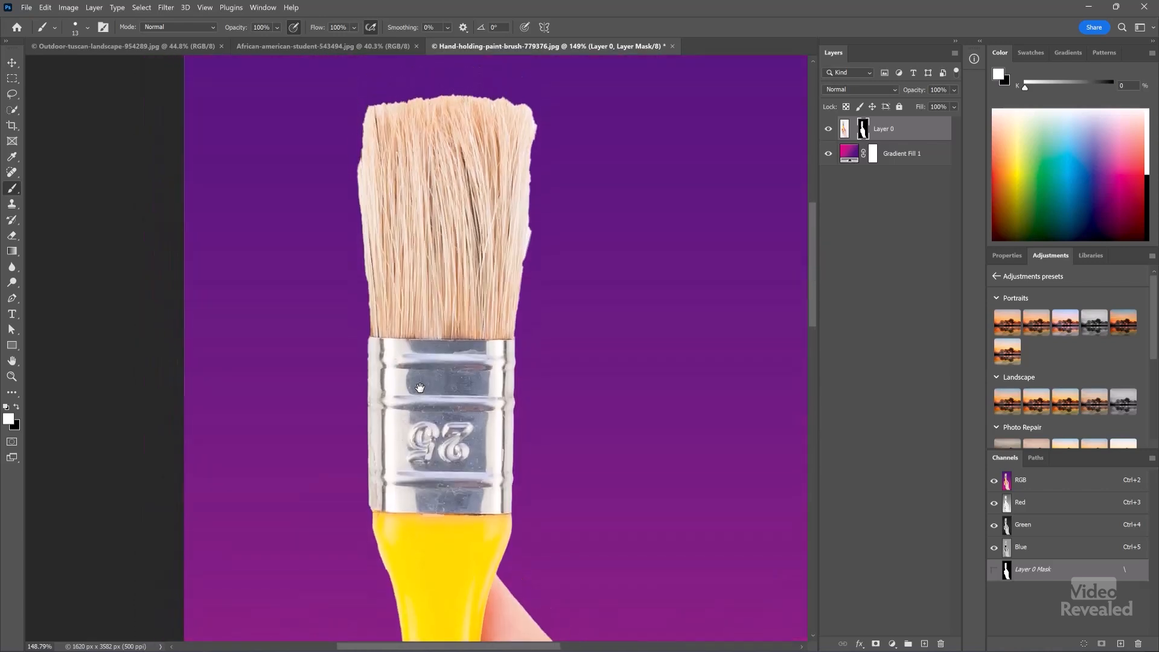
pyautogui.keyDown('alt'); pyautogui.rightClick(494, 236); pyautogui.keyUp('alt')
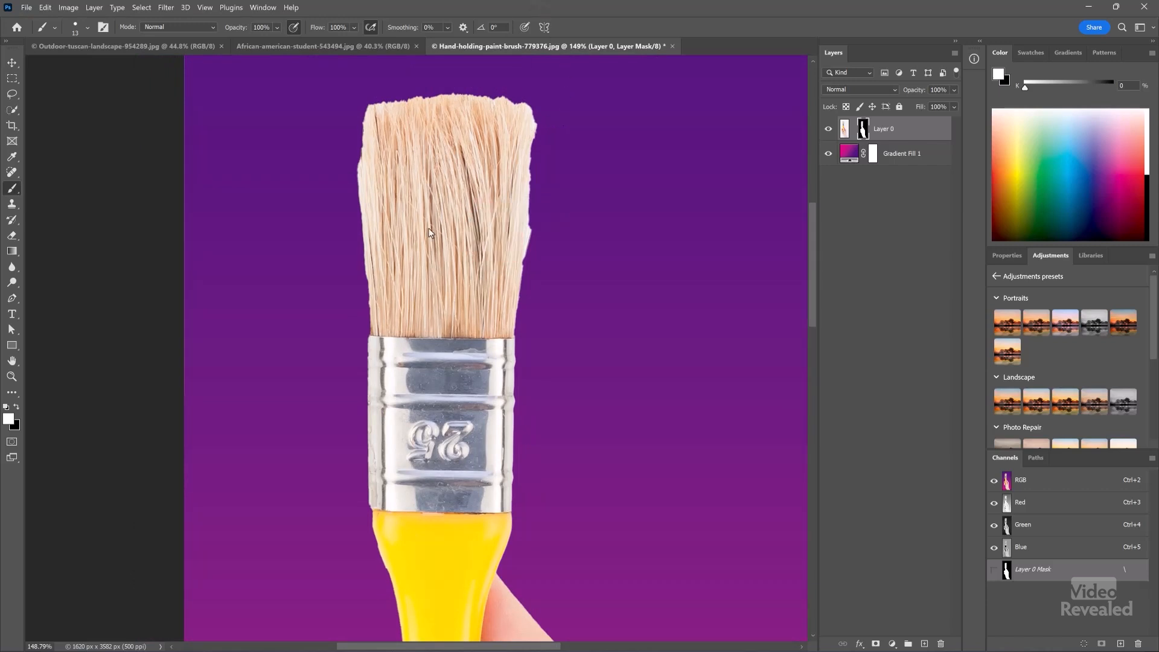
pyautogui.moveTo(447, 206); pyautogui.dragTo(462, 393)
pyautogui.keyDown('alt'); pyautogui.rightClick(441, 324); pyautogui.keyUp('alt')
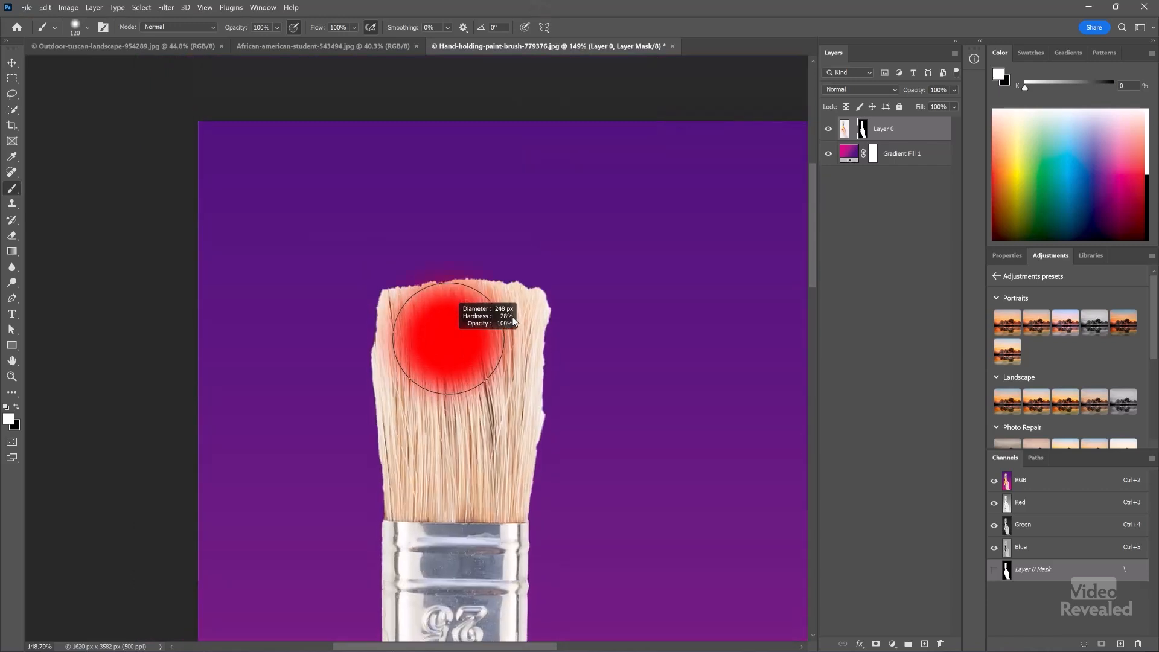
# Hide the bristle tips by painting black across them on Layer 0's mask, and bring them back by painting white.
pyautogui.click(864, 130)
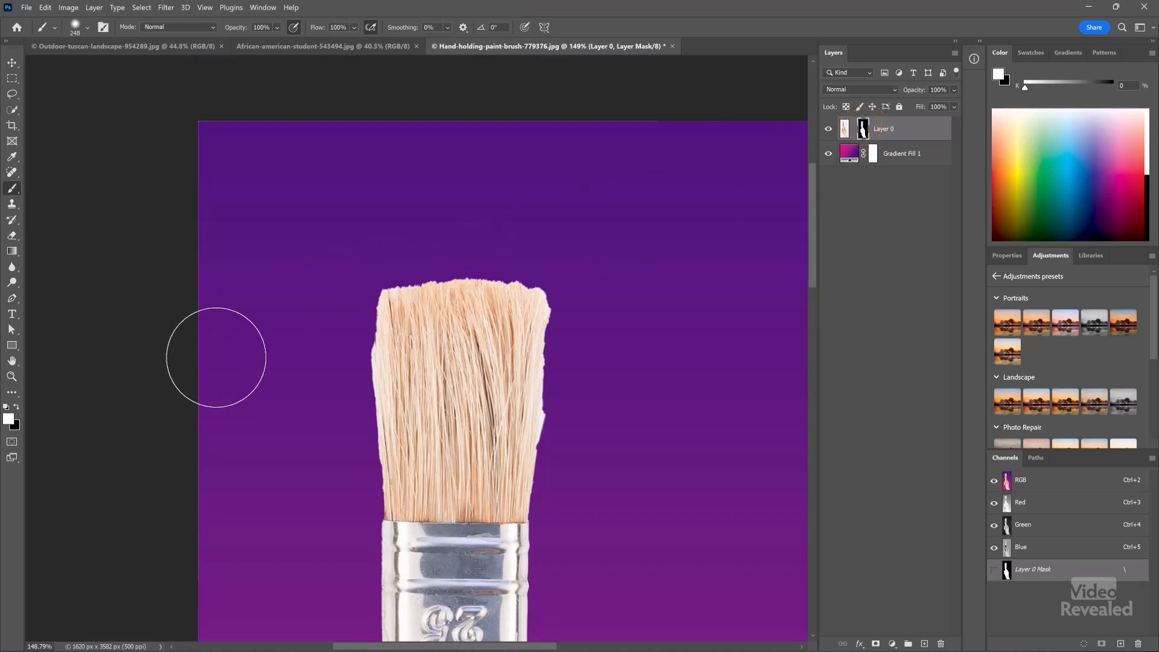
pyautogui.press('x')
pyautogui.moveTo(389, 263)
pyautogui.mouseDown()
pyautogui.moveTo(542, 251)
pyautogui.moveTo(638, 270)
pyautogui.moveTo(411, 225)
pyautogui.moveTo(354, 253)
pyautogui.moveTo(581, 277)
pyautogui.moveTo(607, 297)
pyautogui.mouseUp()
pyautogui.press('x')
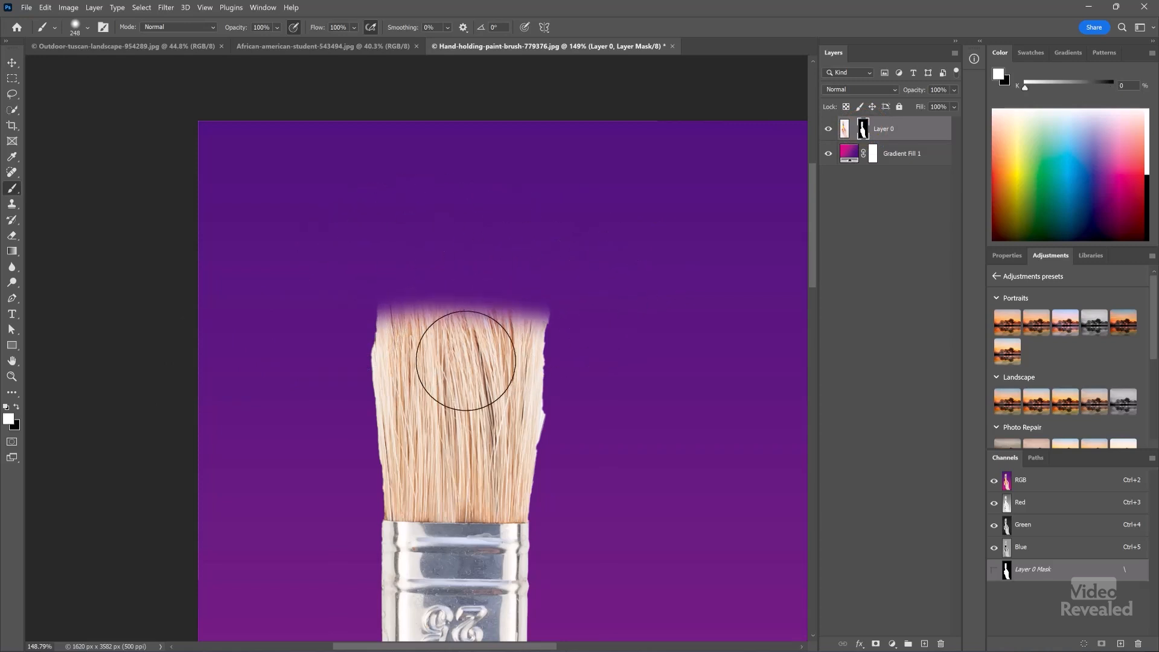
pyautogui.moveTo(468, 355)
pyautogui.mouseDown()
pyautogui.moveTo(453, 350)
pyautogui.moveTo(492, 344)
pyautogui.moveTo(433, 338)
pyautogui.moveTo(448, 275)
pyautogui.mouseUp()
pyautogui.scroll(-4, 456, 388)
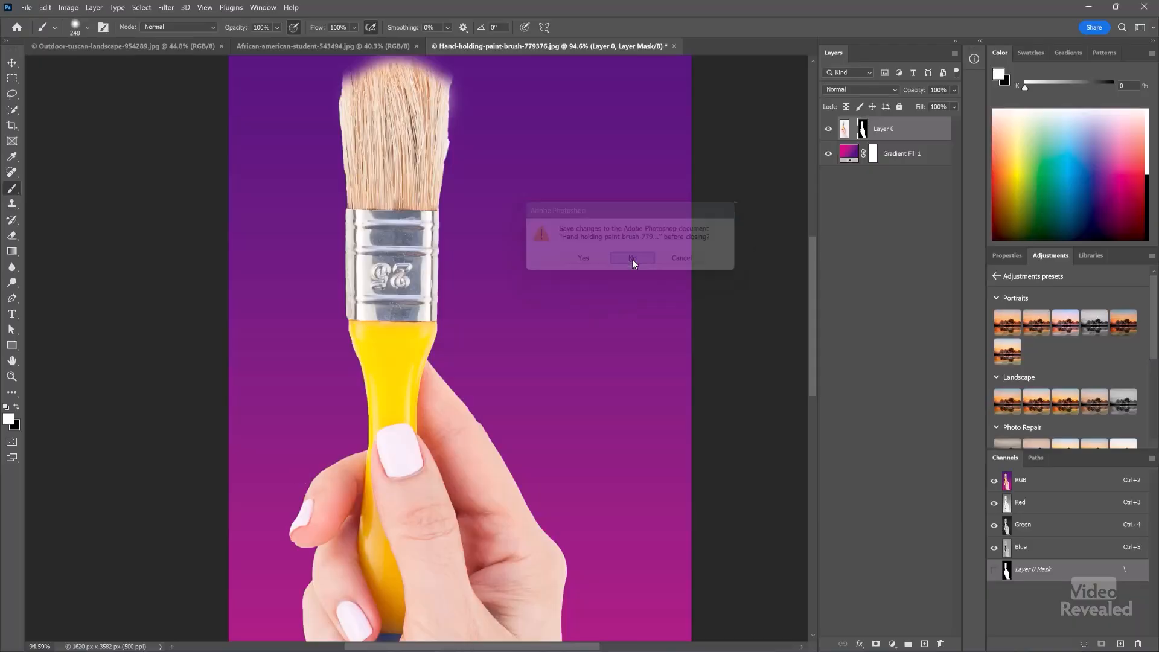
# Close Hand-holding-paint-brush-779376.jpg without saving and activate the Hand tool in the Tuscan landscape image.
pyautogui.click(632, 259)
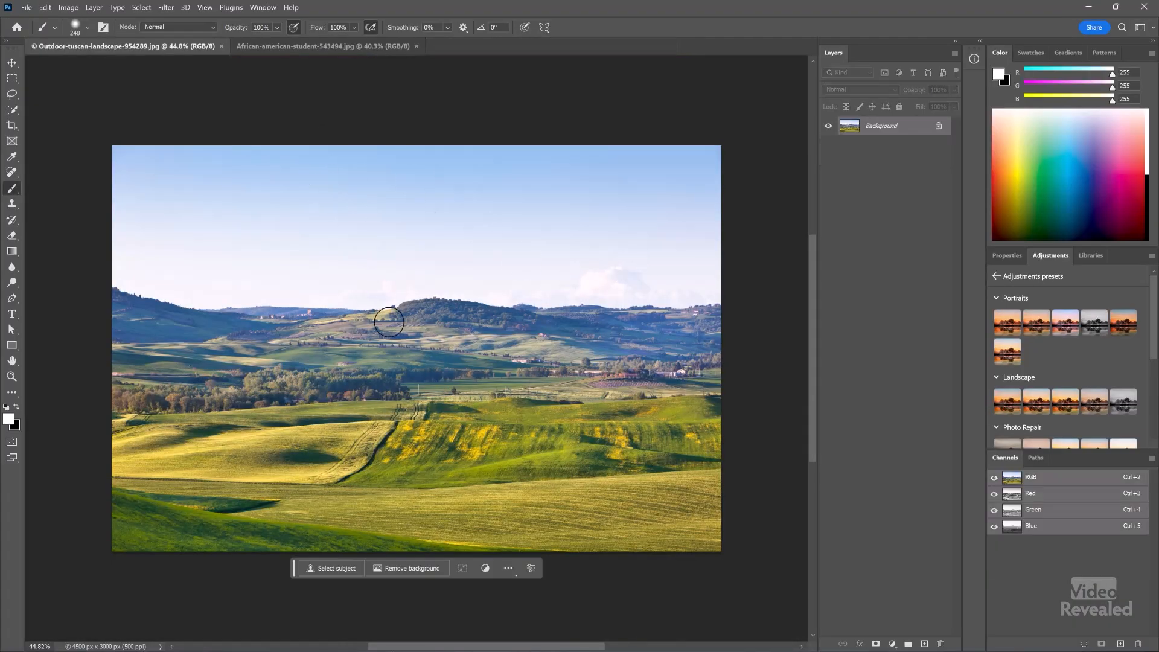
pyautogui.press('h')
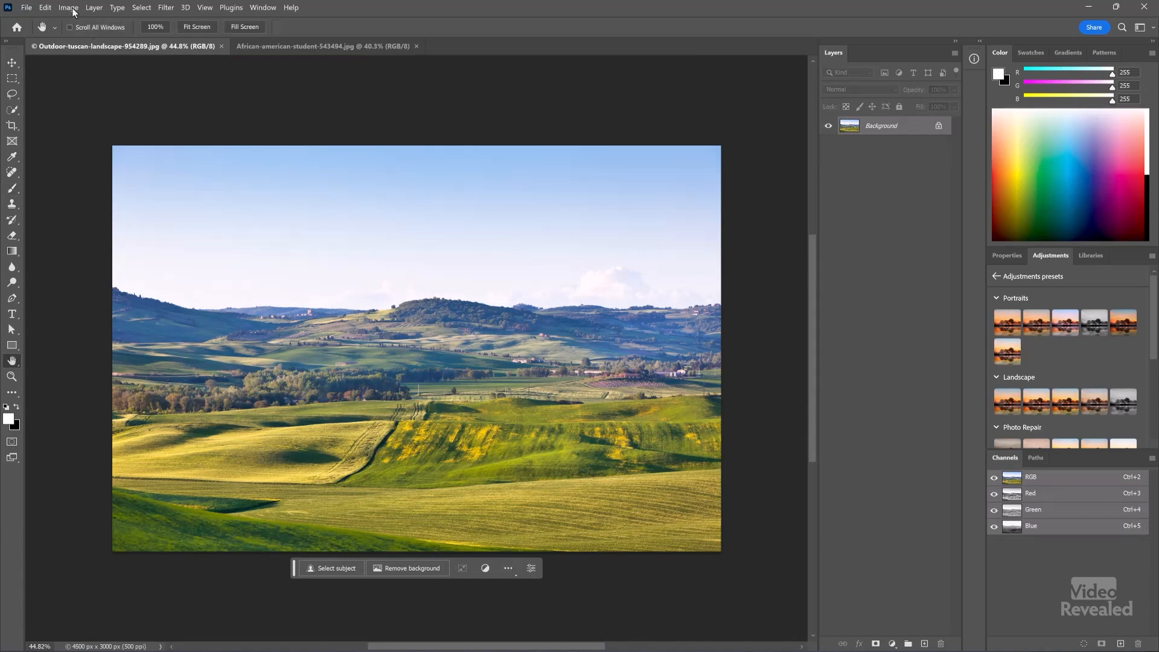
# Apply Sky Replacement to the landscape with the blue wispy-cloud sky, default adjustments and output to New Layers.
pyautogui.click(27, 7)
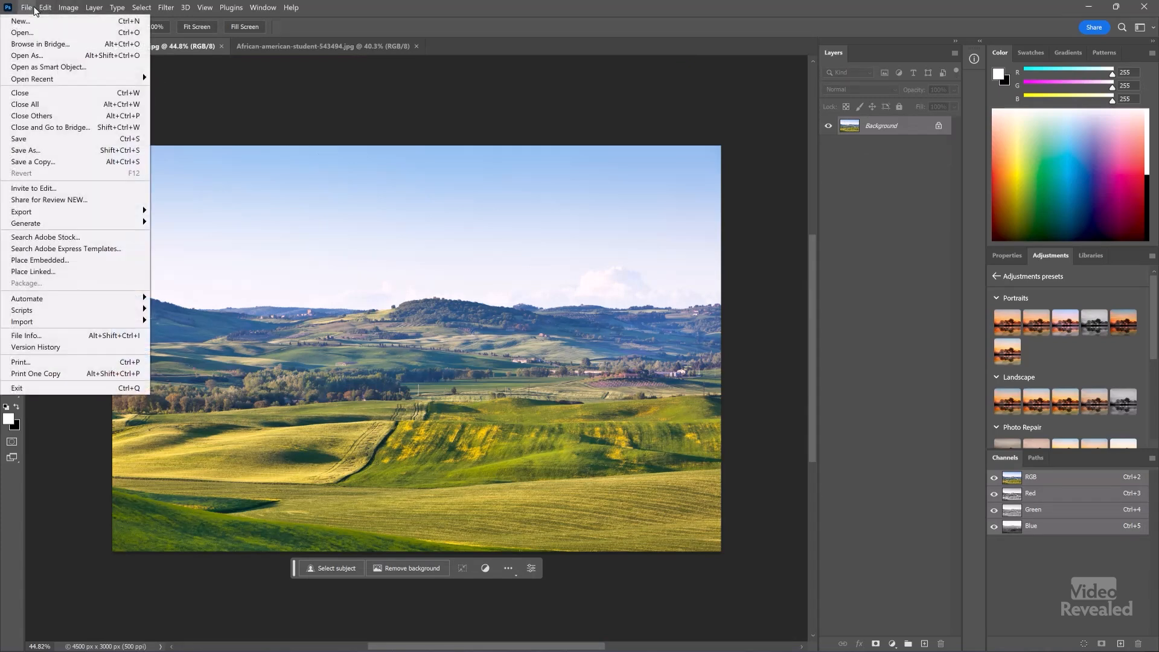
pyautogui.moveTo(45, 8)
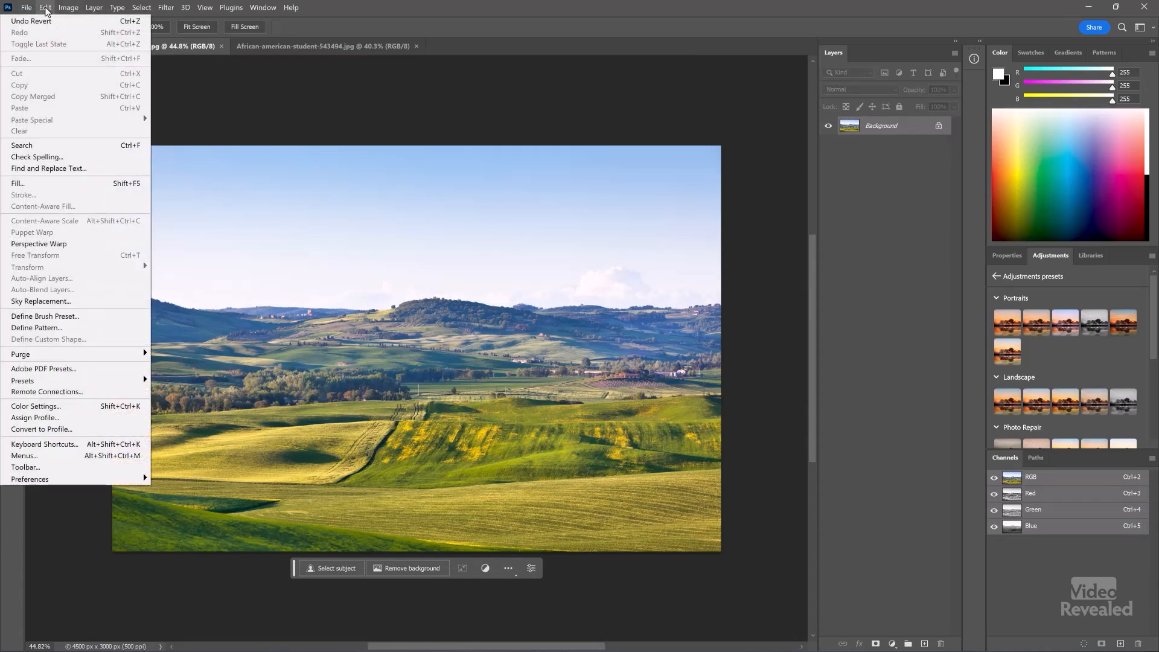
pyautogui.click(53, 302)
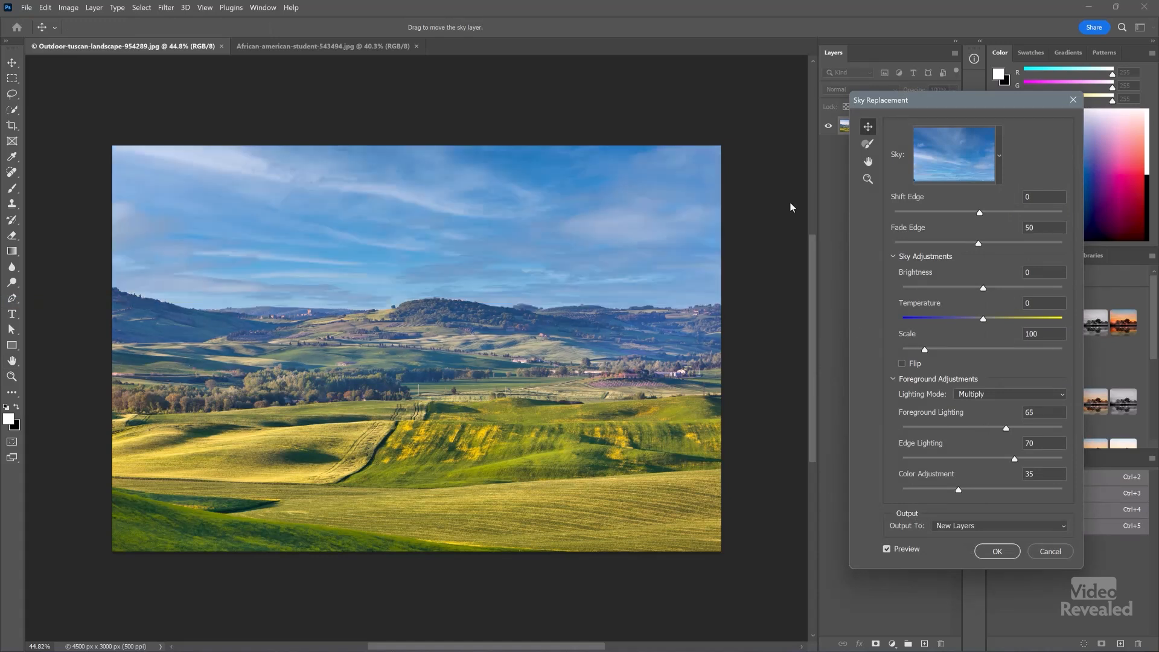
pyautogui.click(997, 551)
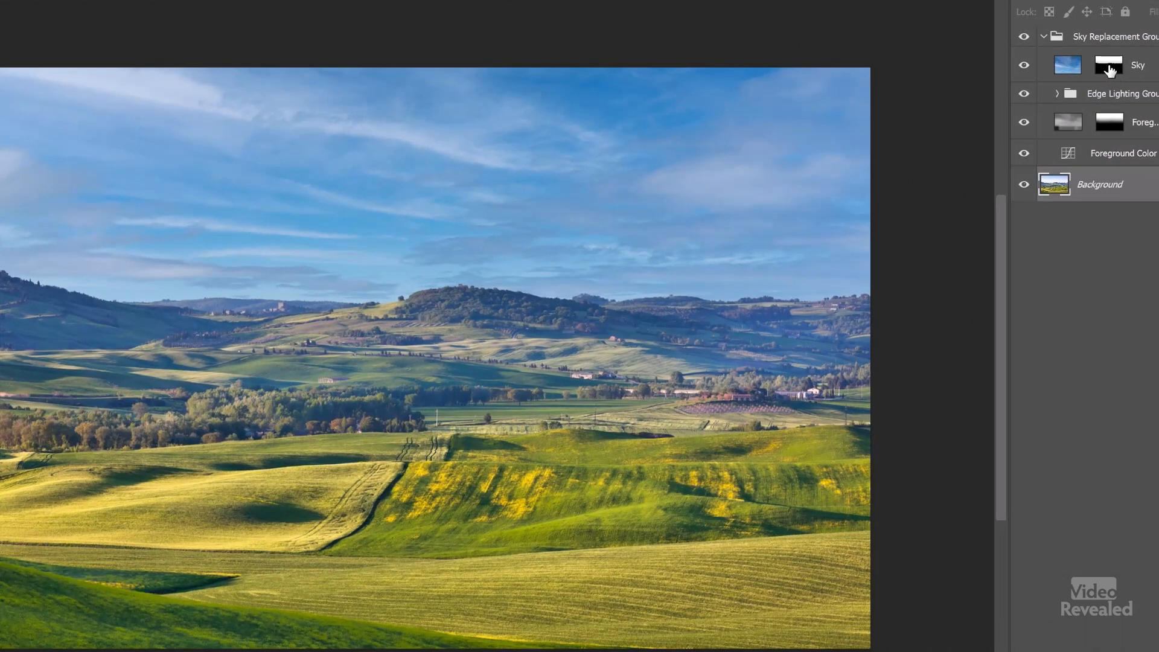
# Inspect the Sky layer's mask along the horizon and compare it with the original photo by hiding and showing the Sky Replacement Group.
pyautogui.keyDown('alt'); pyautogui.click(1109, 71); pyautogui.keyUp('alt')
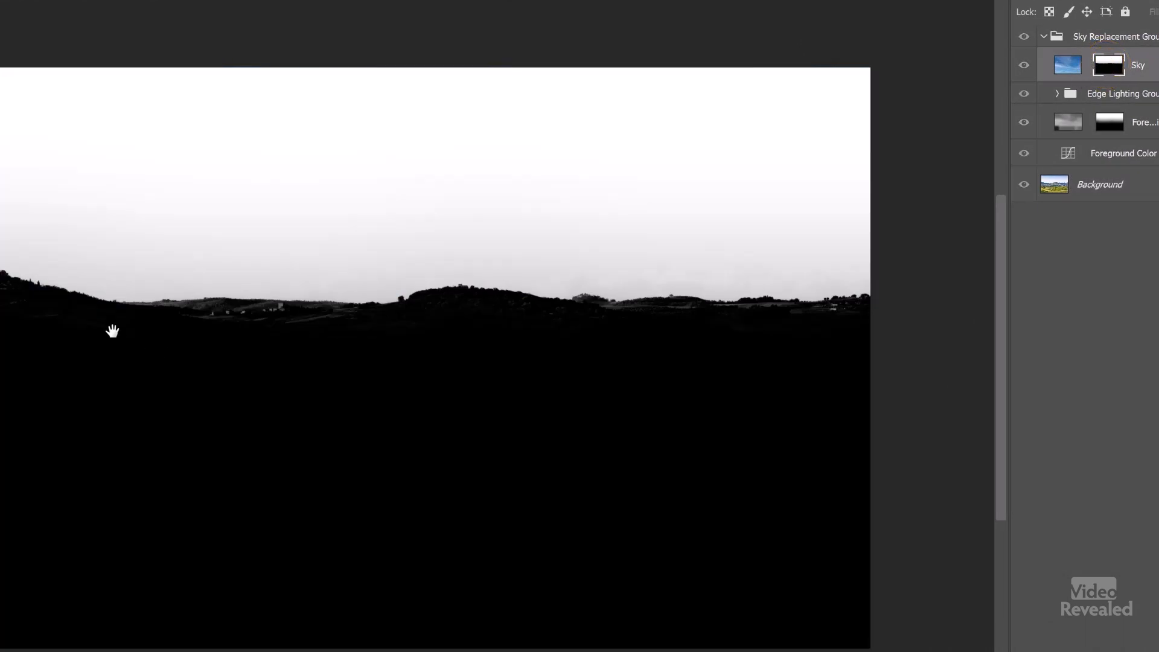
pyautogui.scroll(10, 115, 333)
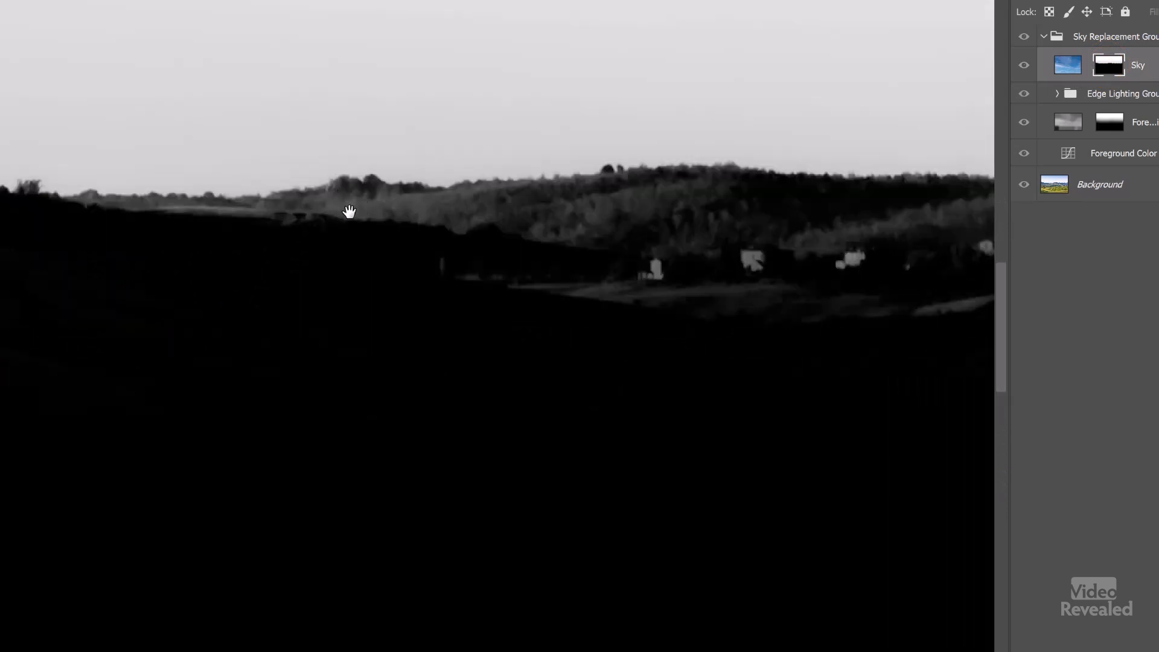
pyautogui.click(1024, 38)
pyautogui.click(1025, 37)
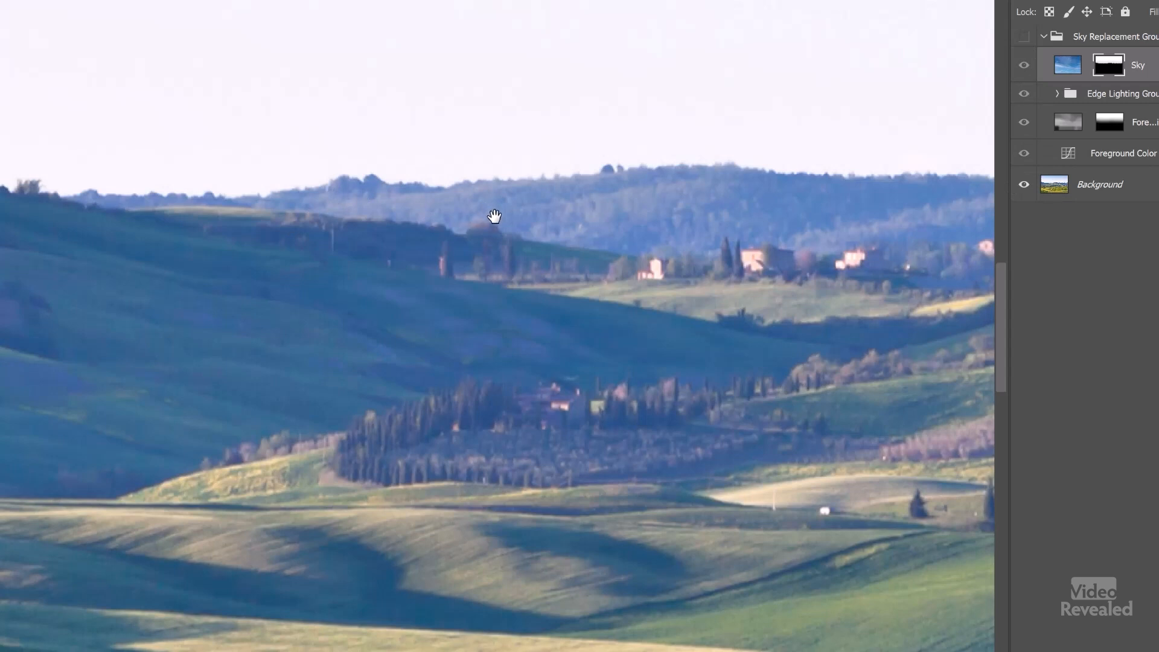
# Display the Sky layer's mask on its own again and examine its edge along the full width of the horizon.
pyautogui.keyDown('alt'); pyautogui.click(1109, 76); pyautogui.keyUp('alt')
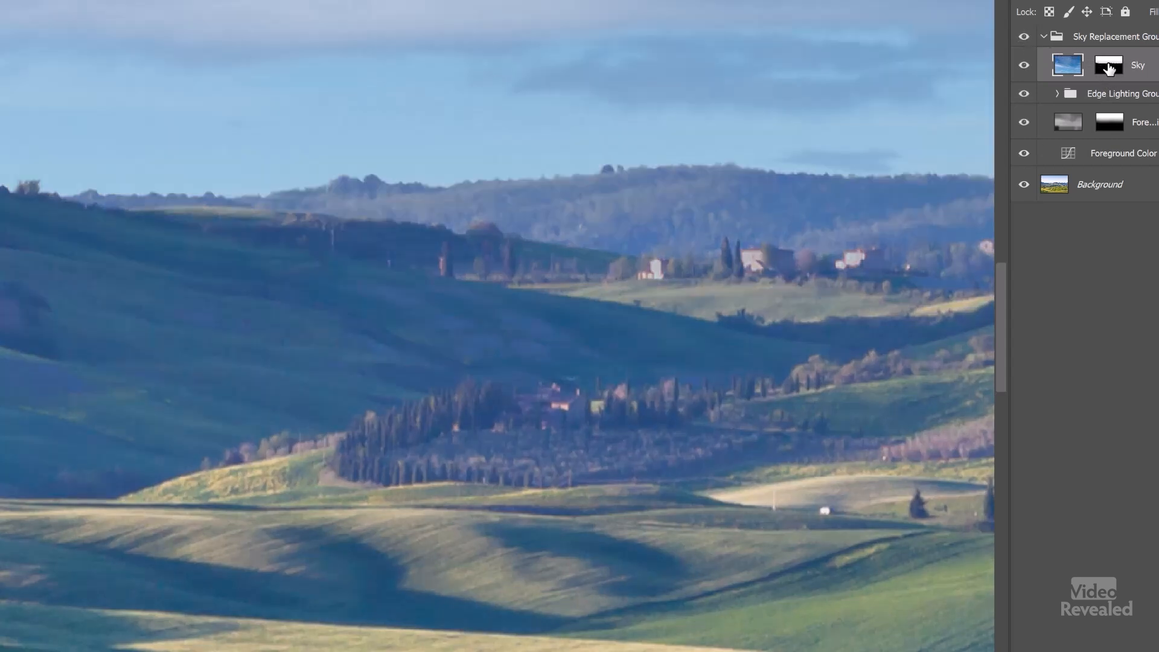
pyautogui.click(1110, 70)
pyautogui.keyDown('alt'); pyautogui.click(1111, 70); pyautogui.keyUp('alt')
pyautogui.moveTo(392, 224); pyautogui.dragTo(396, 306)
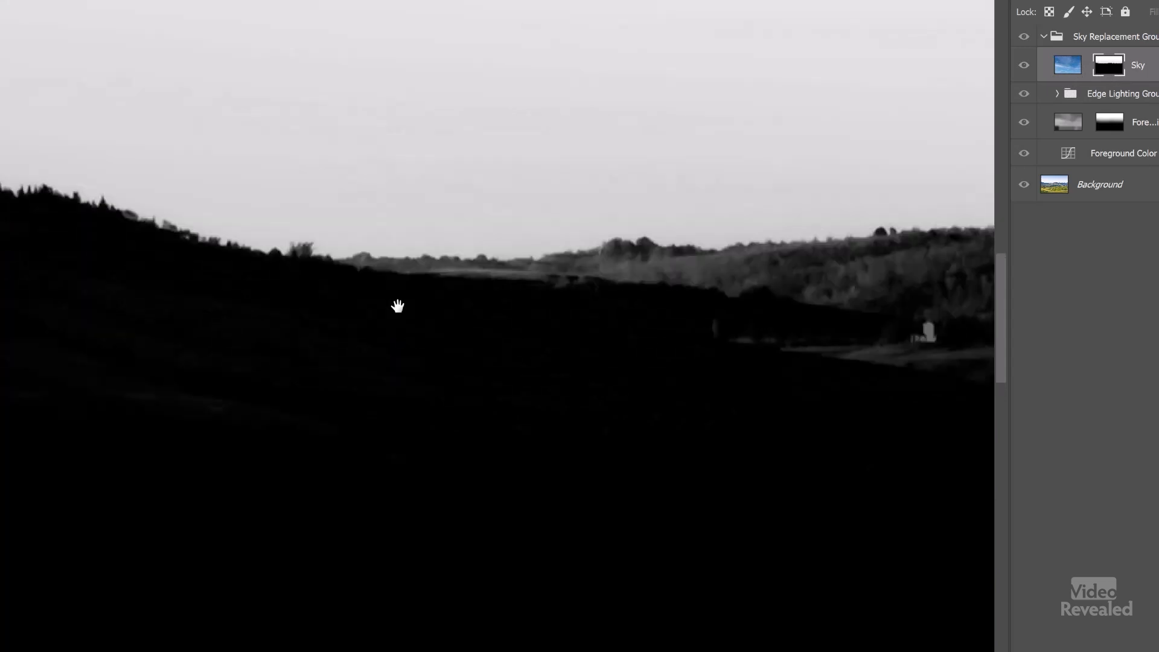
pyautogui.moveTo(466, 294); pyautogui.dragTo(306, 290)
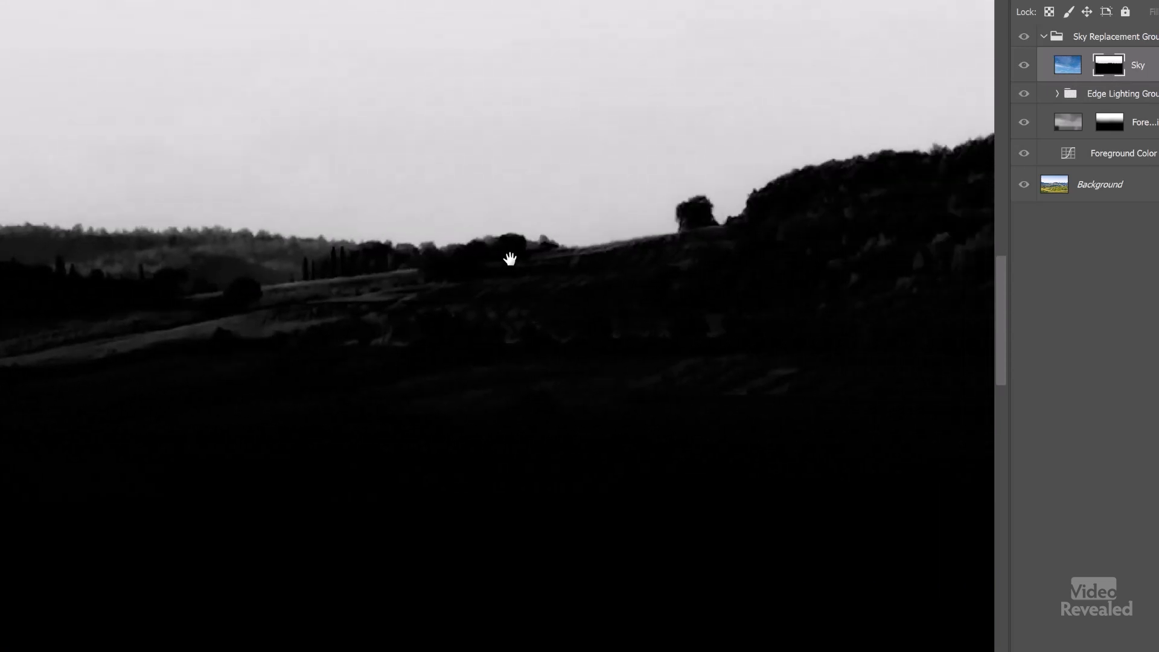
pyautogui.moveTo(718, 213); pyautogui.dragTo(434, 287)
pyautogui.moveTo(640, 335); pyautogui.dragTo(467, 261)
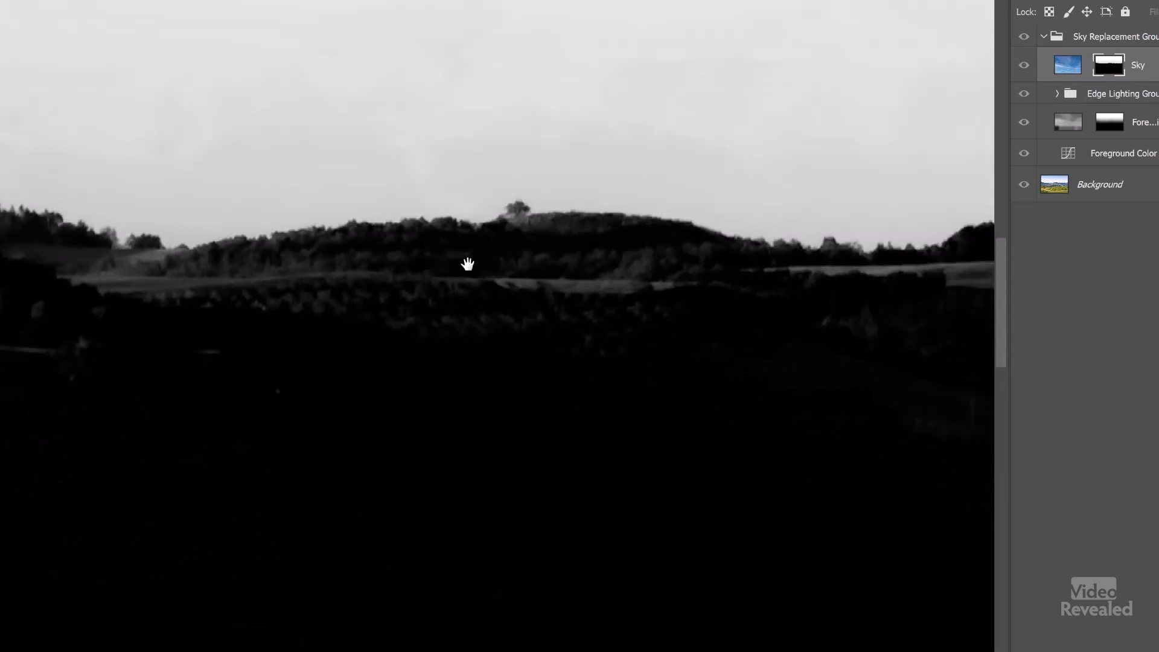
pyautogui.moveTo(673, 168); pyautogui.dragTo(436, 253)
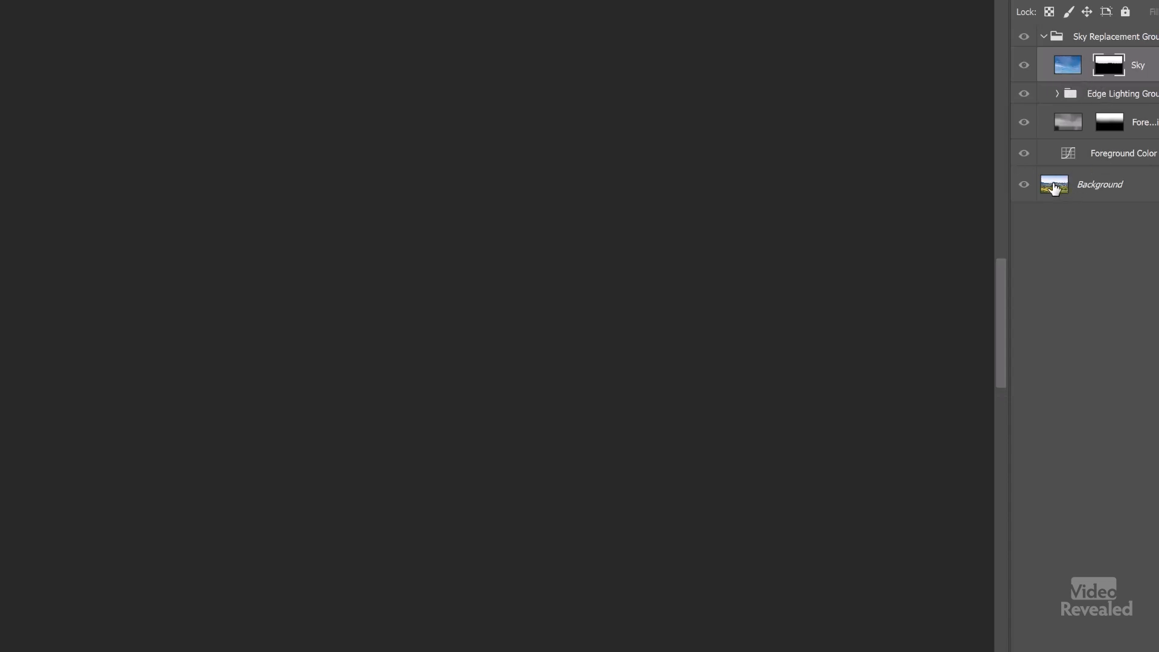
# Convert the Background to a layer named "foreground" and move the Sky layer out of its group to beneath it.
pyautogui.doubleClick(1062, 187)
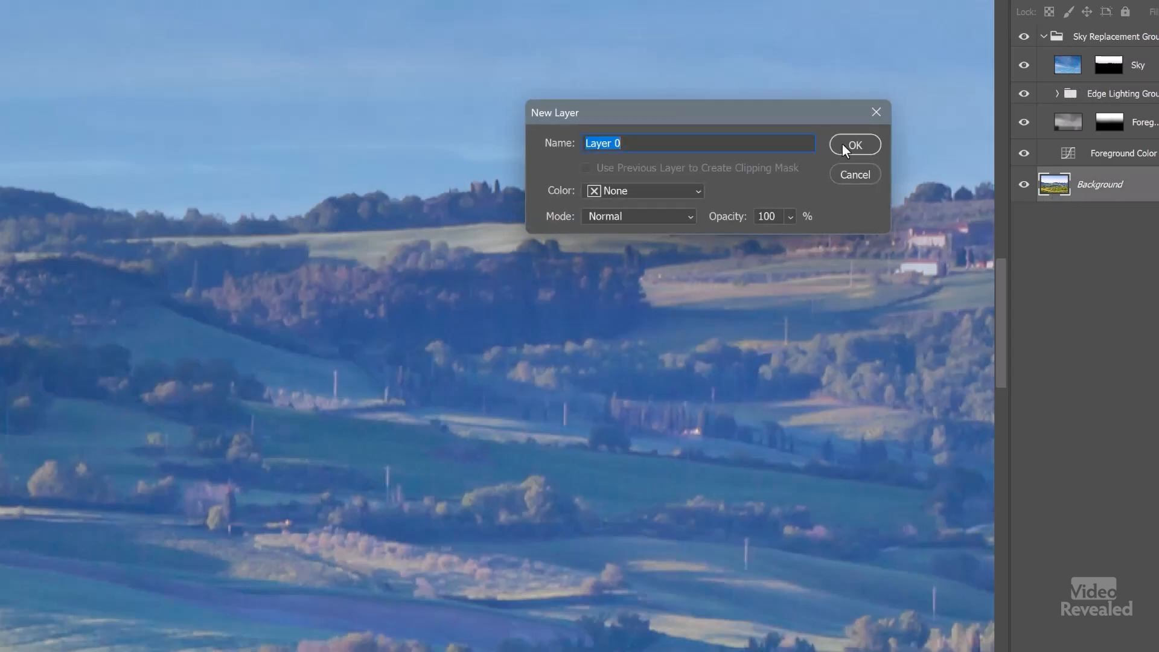
pyautogui.write('foreground')
pyautogui.click(842, 145)
pyautogui.moveTo(1067, 69); pyautogui.dragTo(1103, 211)
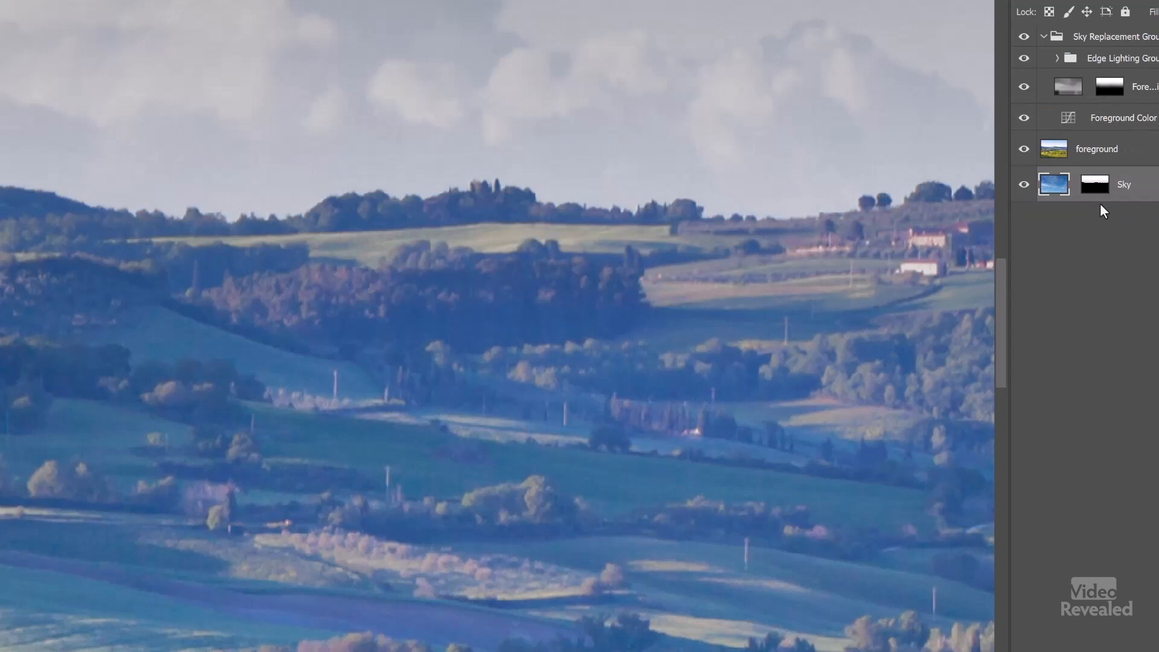
# Delete the Sky Replacement Group together with its contents.
pyautogui.click(1044, 38)
pyautogui.click(1097, 38)
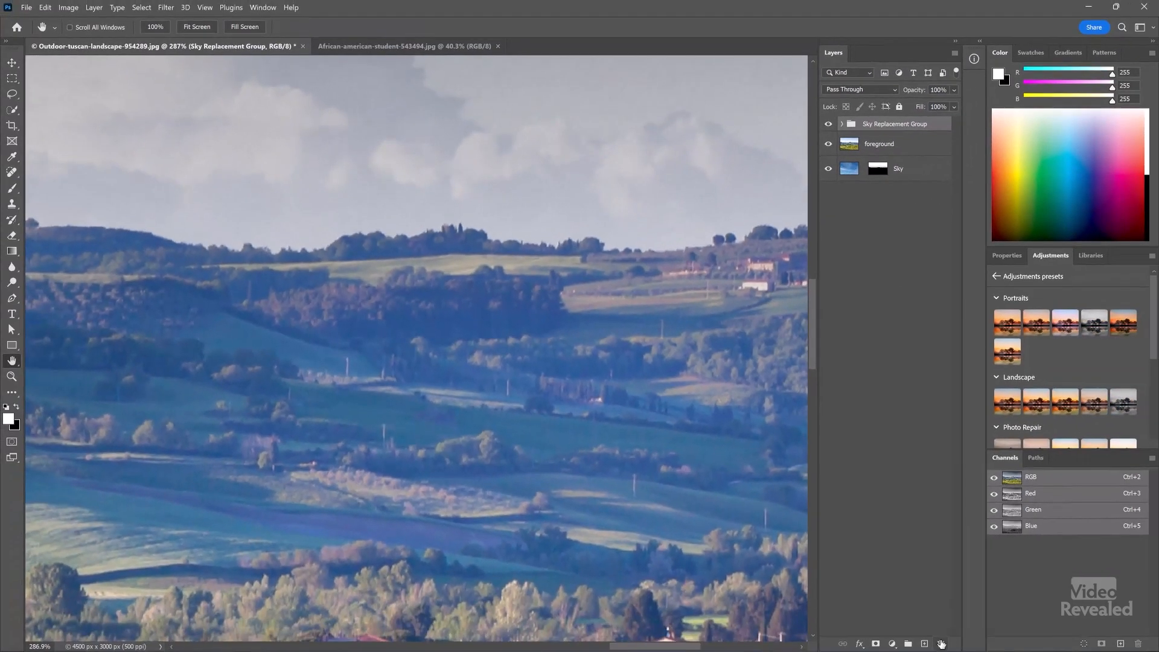
pyautogui.click(941, 643)
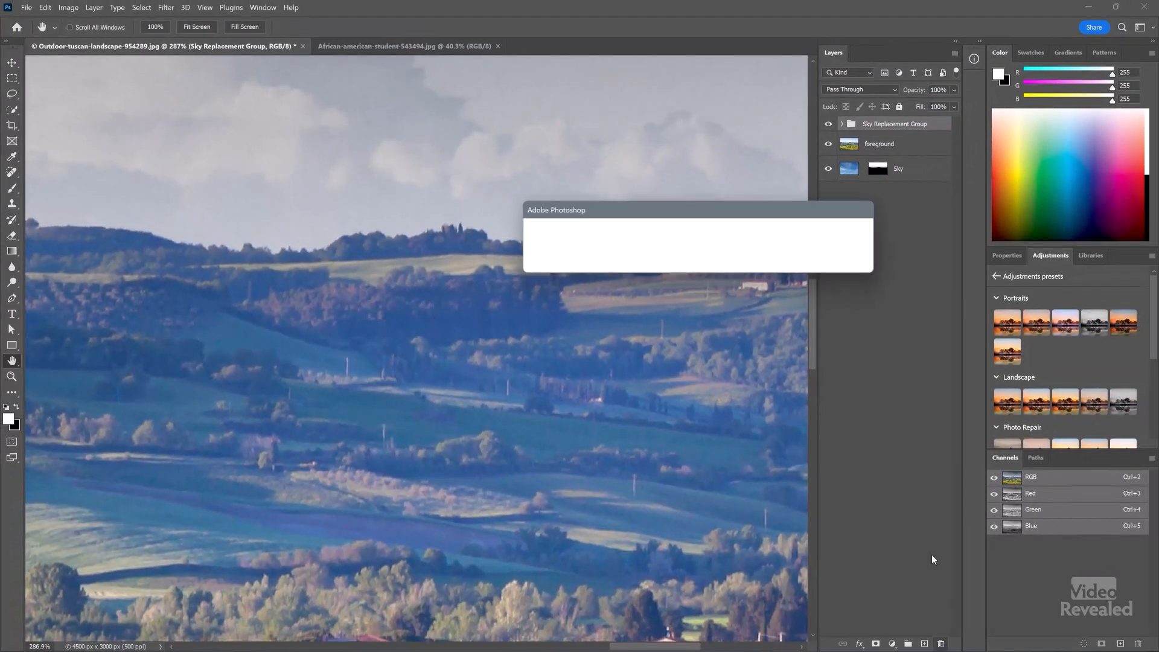
pyautogui.click(622, 262)
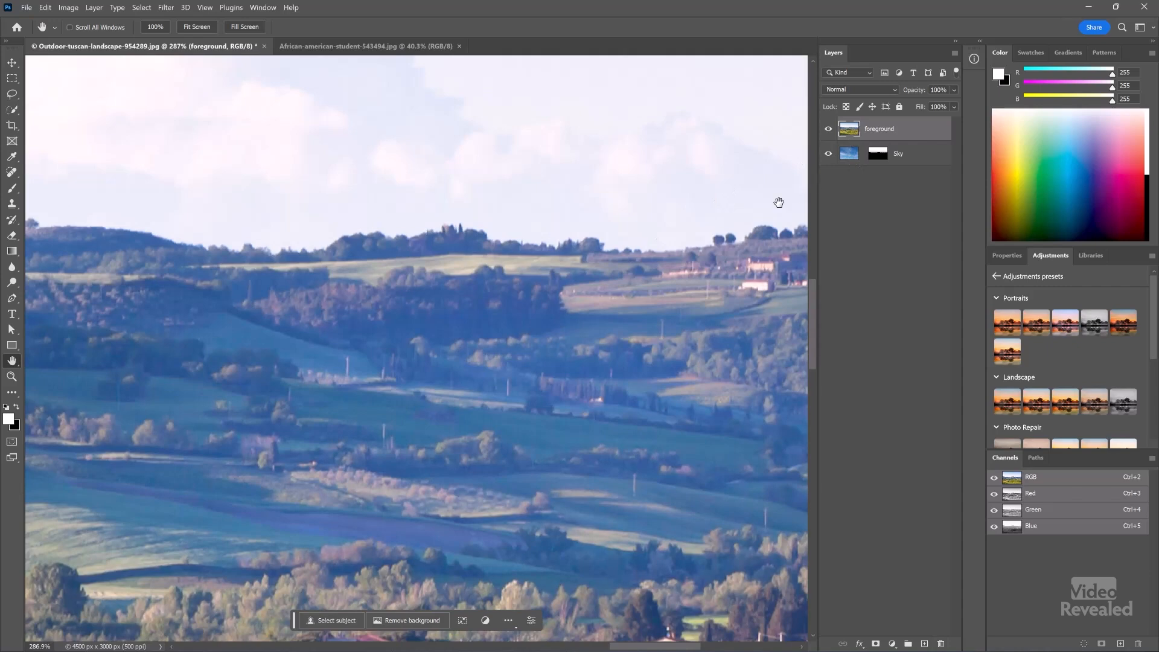
# Select all hills and fields below the sky with the Quick Selection tool and turn the selection into the foreground layer's mask.
pyautogui.scroll(-14, 567, 303)
pyautogui.scroll(-4, 280, 337)
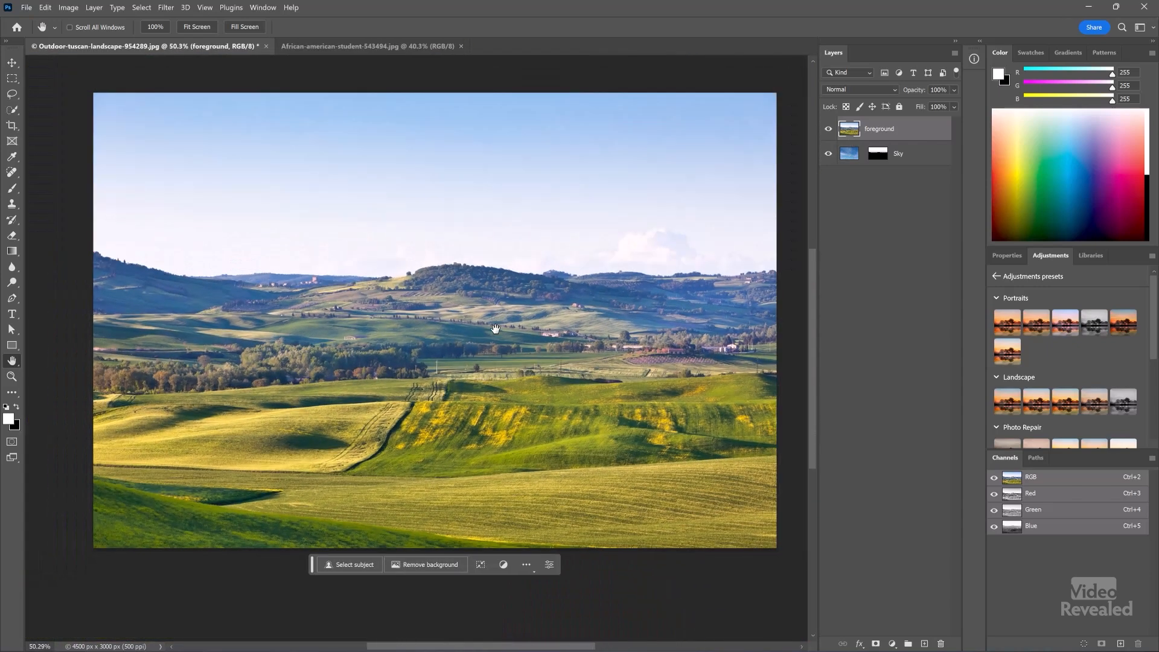
pyautogui.moveTo(495, 329)
pyautogui.mouseDown()
pyautogui.moveTo(469, 320)
pyautogui.moveTo(482, 329)
pyautogui.mouseUp()
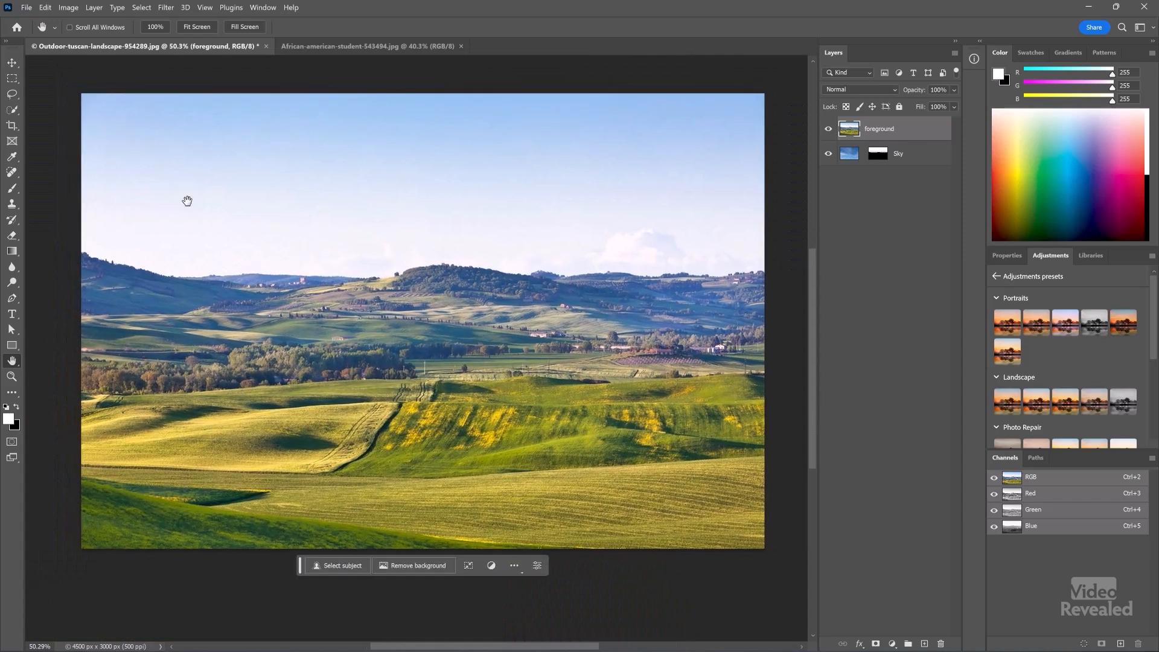
pyautogui.click(11, 114)
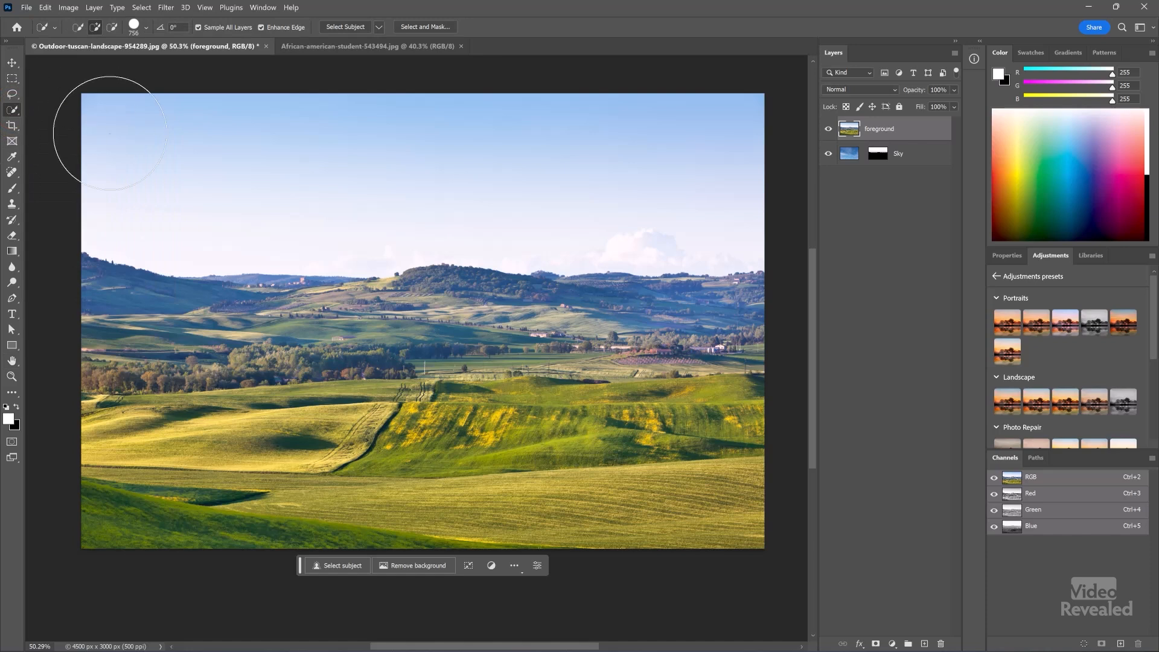
pyautogui.moveTo(180, 317)
pyautogui.mouseDown()
pyautogui.moveTo(107, 392)
pyautogui.moveTo(207, 417)
pyautogui.moveTo(492, 450)
pyautogui.moveTo(753, 442)
pyautogui.moveTo(775, 461)
pyautogui.mouseUp()
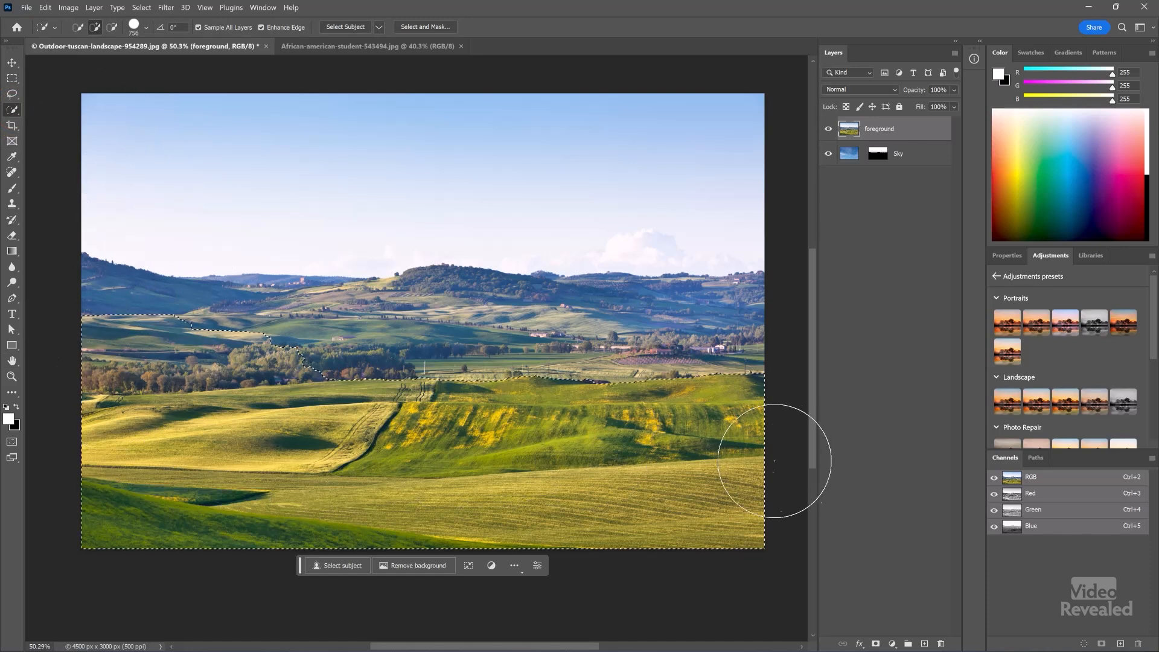
pyautogui.click(342, 366)
pyautogui.moveTo(604, 339); pyautogui.dragTo(647, 333)
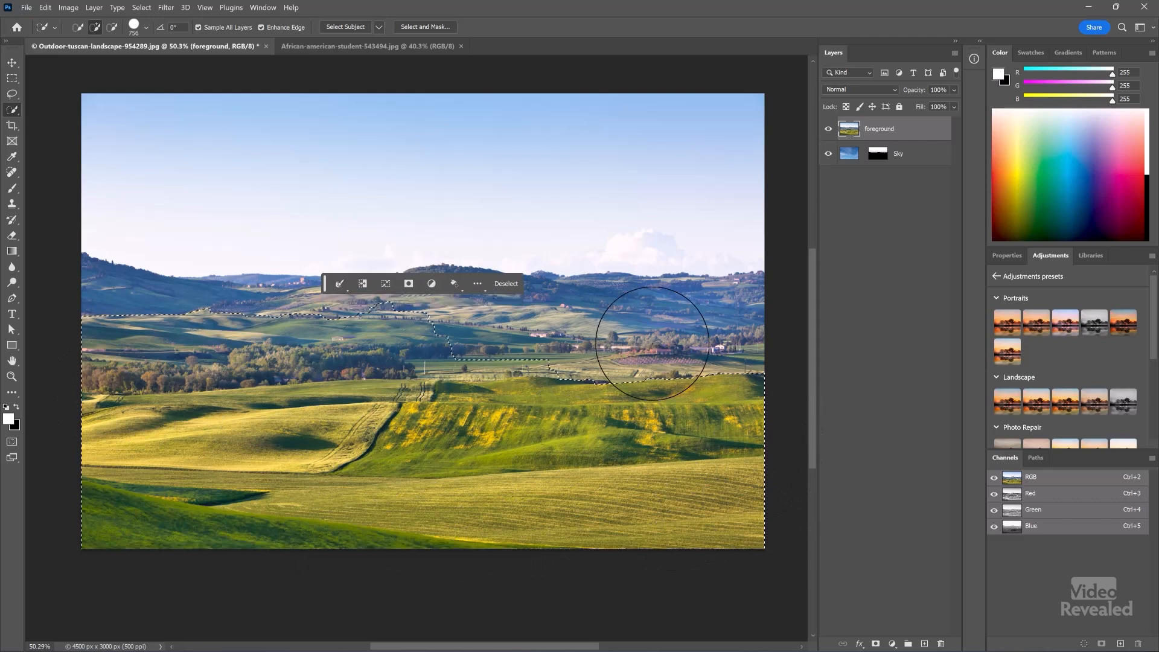
pyautogui.moveTo(522, 344); pyautogui.dragTo(286, 338)
pyautogui.click(181, 340)
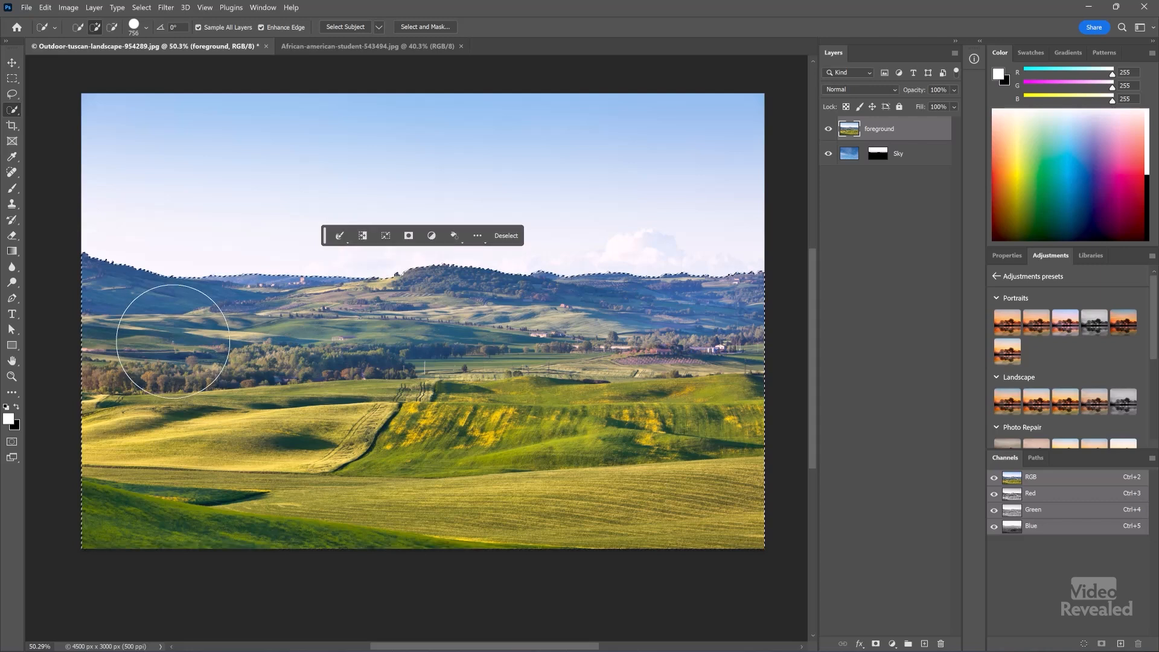
pyautogui.press('h')
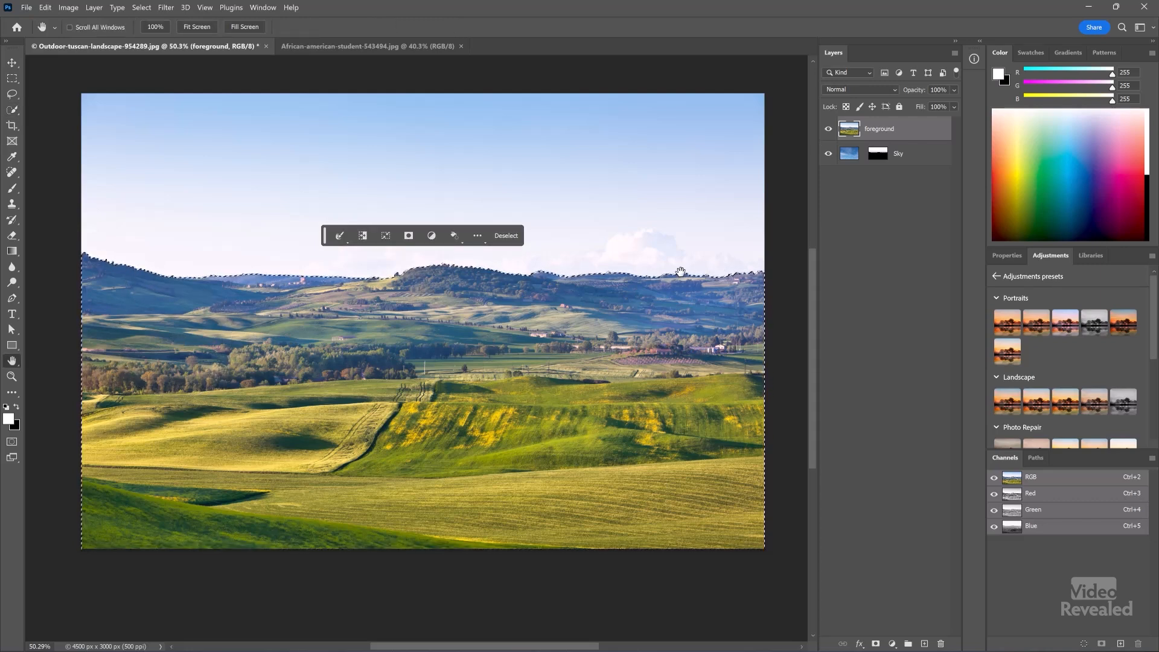
pyautogui.click(409, 236)
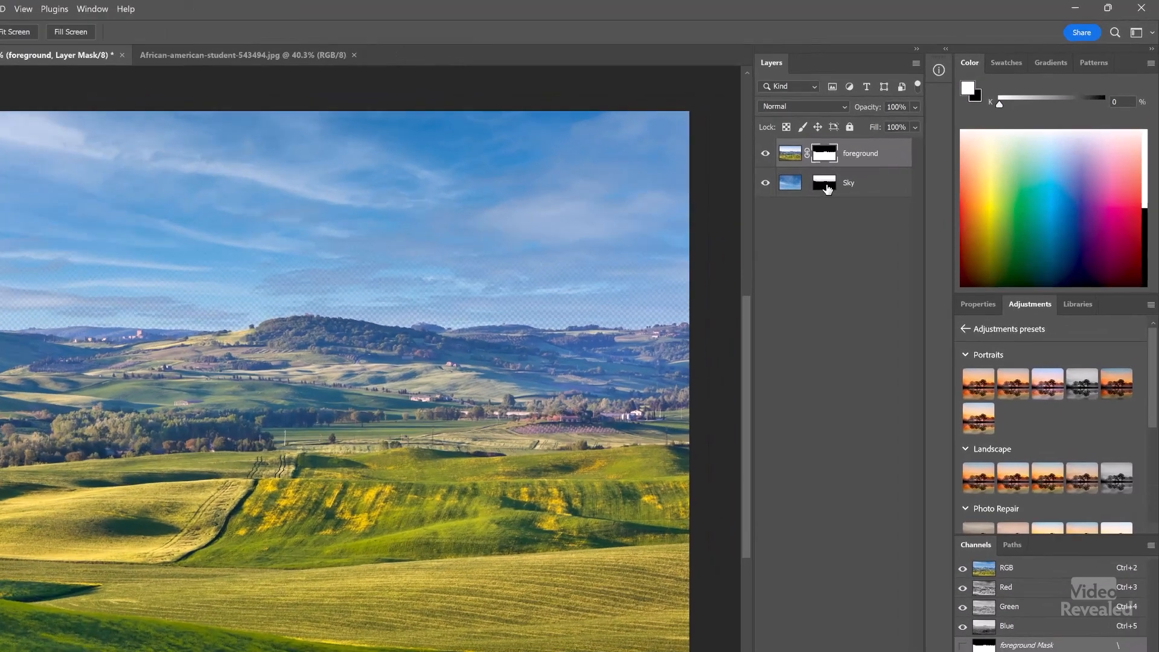
# Delete the layer mask from the Sky layer.
pyautogui.click(877, 158)
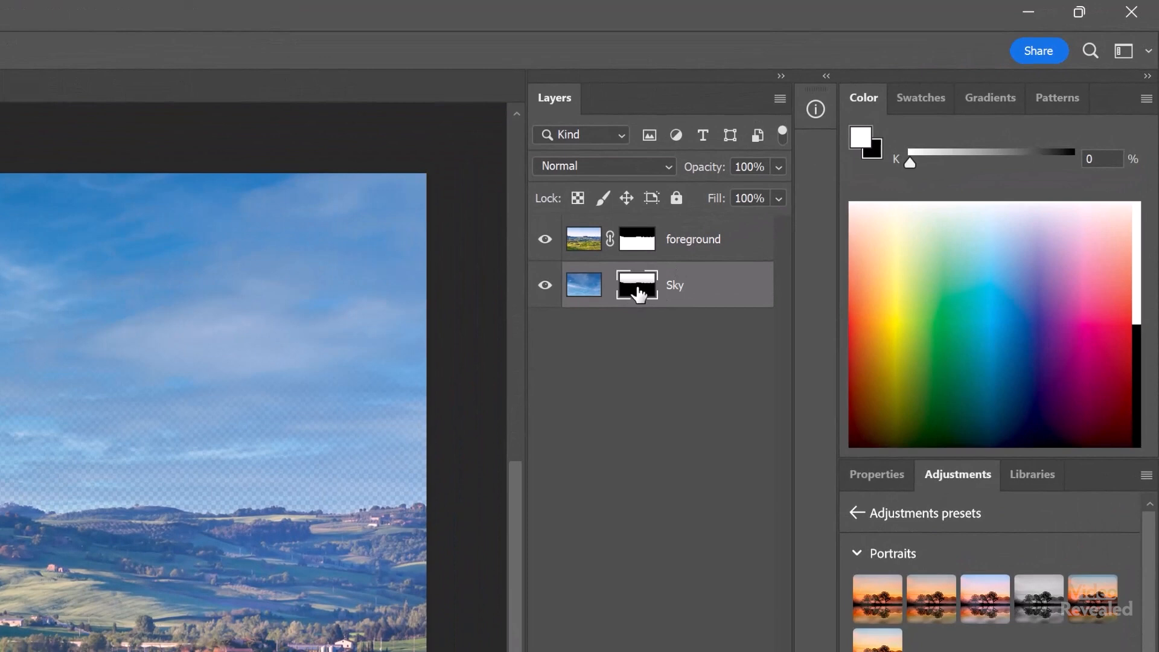
pyautogui.rightClick(641, 292)
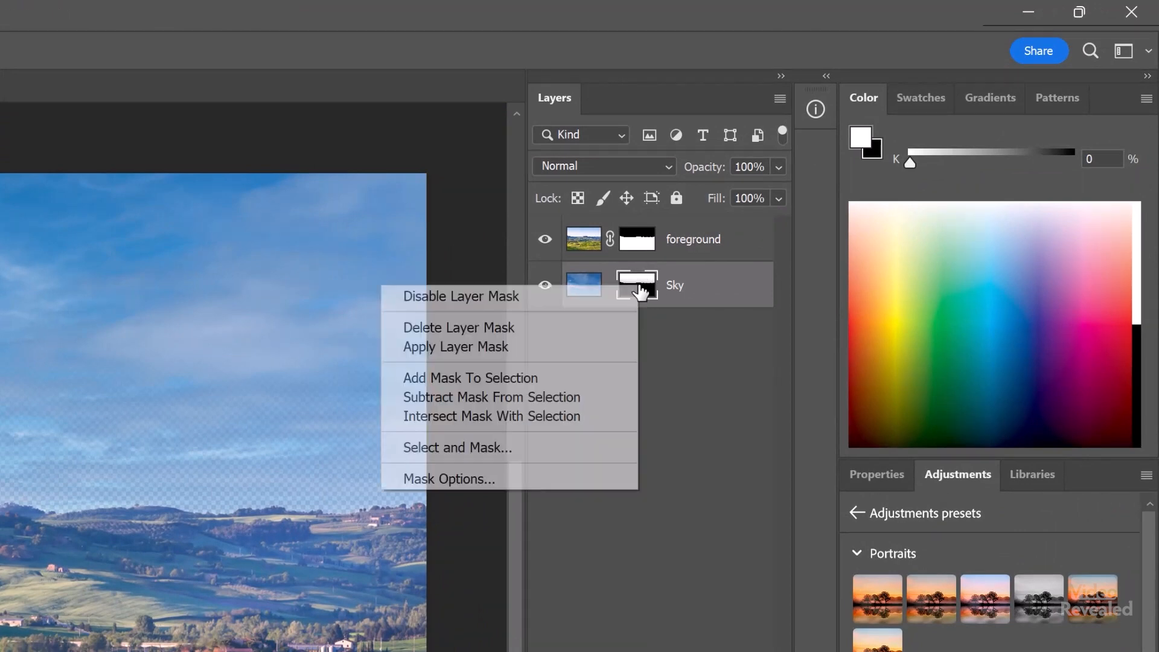
pyautogui.click(565, 329)
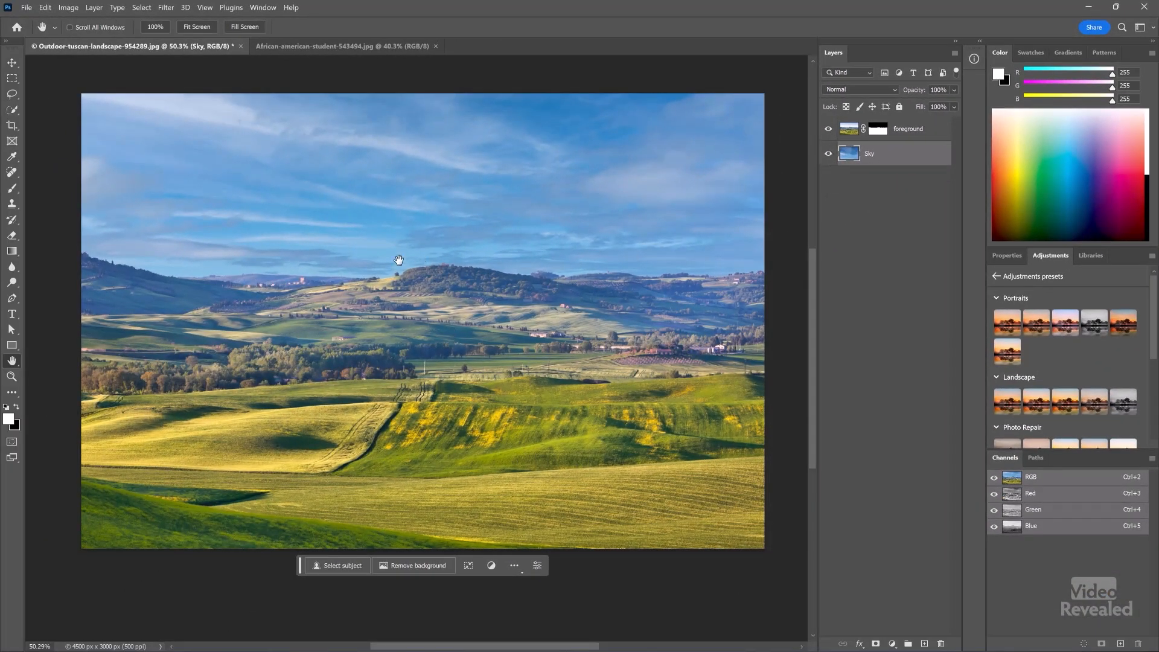
# Check the foreground mask's edge along the wooded hilltop by showing the mask alone, and return to the layer image.
pyautogui.scroll(10, 405, 258)
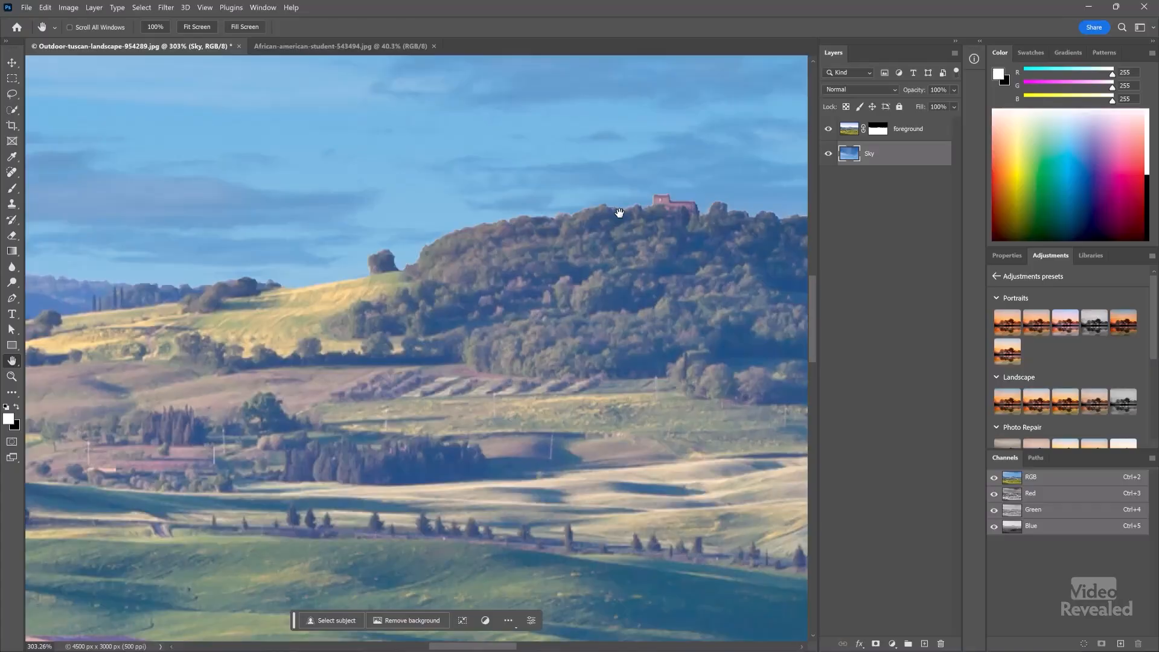
pyautogui.keyDown('alt'); pyautogui.click(878, 130); pyautogui.keyUp('alt')
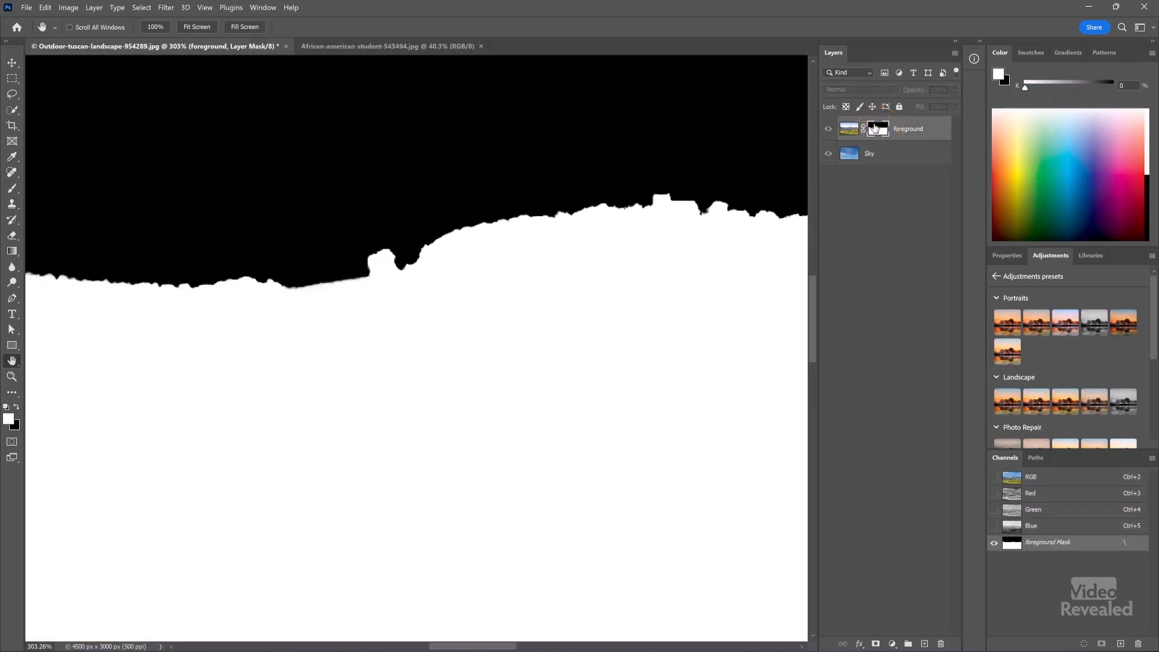
pyautogui.scroll(3, 431, 244)
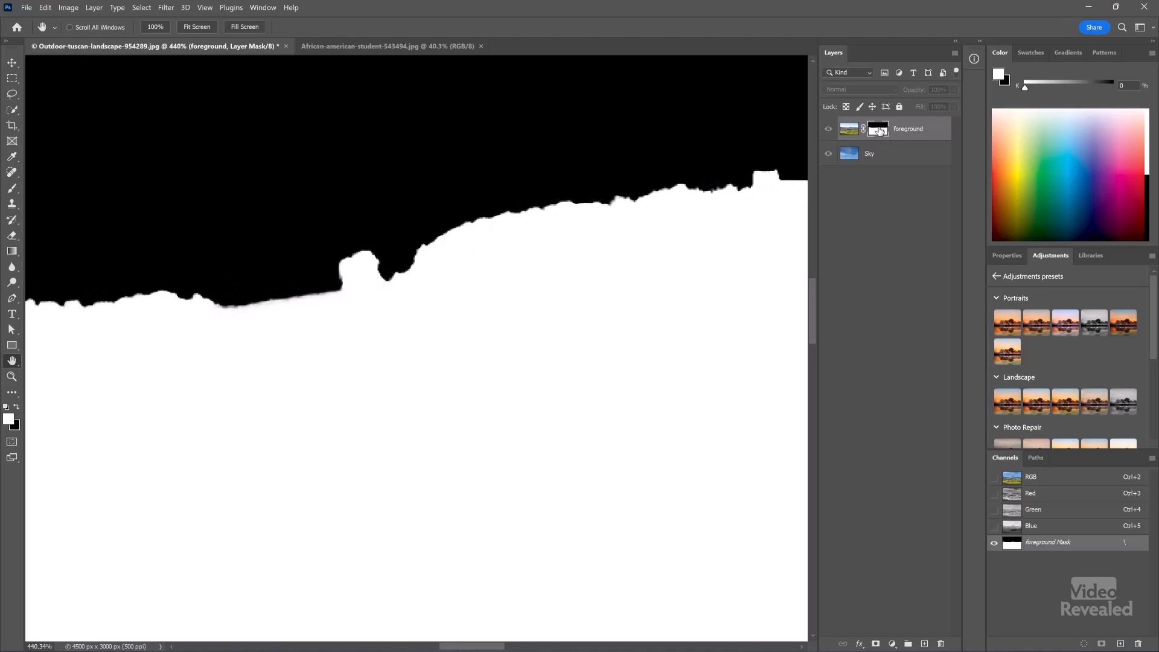
pyautogui.click(842, 131)
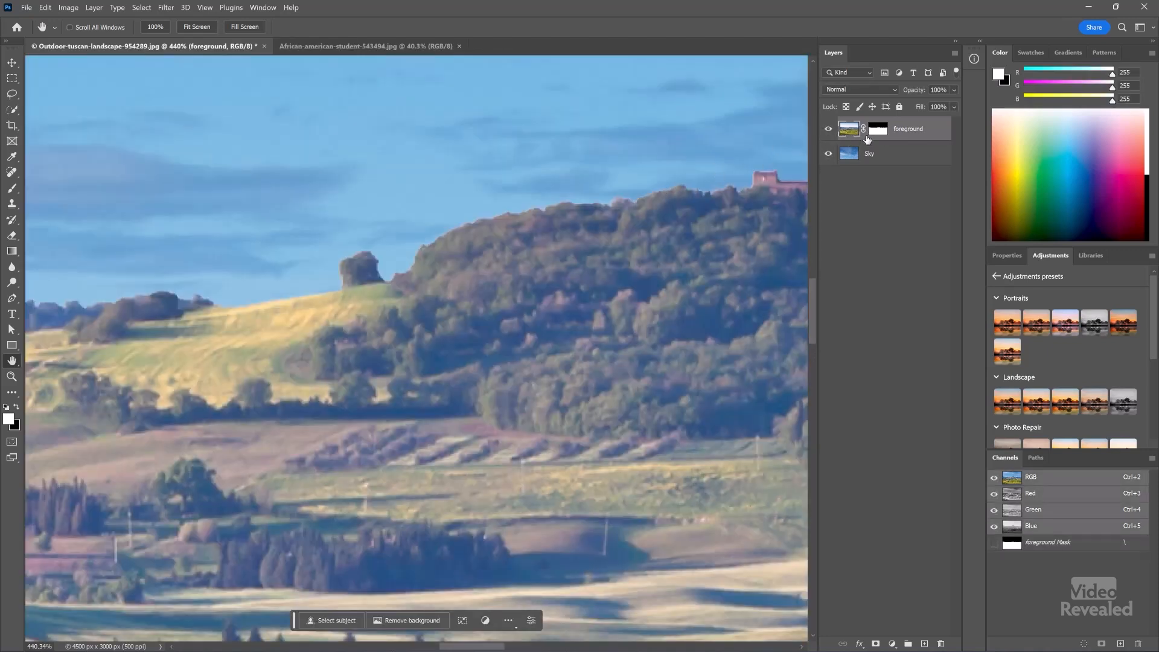
# Apply a Gaussian Blur with a 3.0-pixel radius to the foreground layer's mask.
pyautogui.click(877, 134)
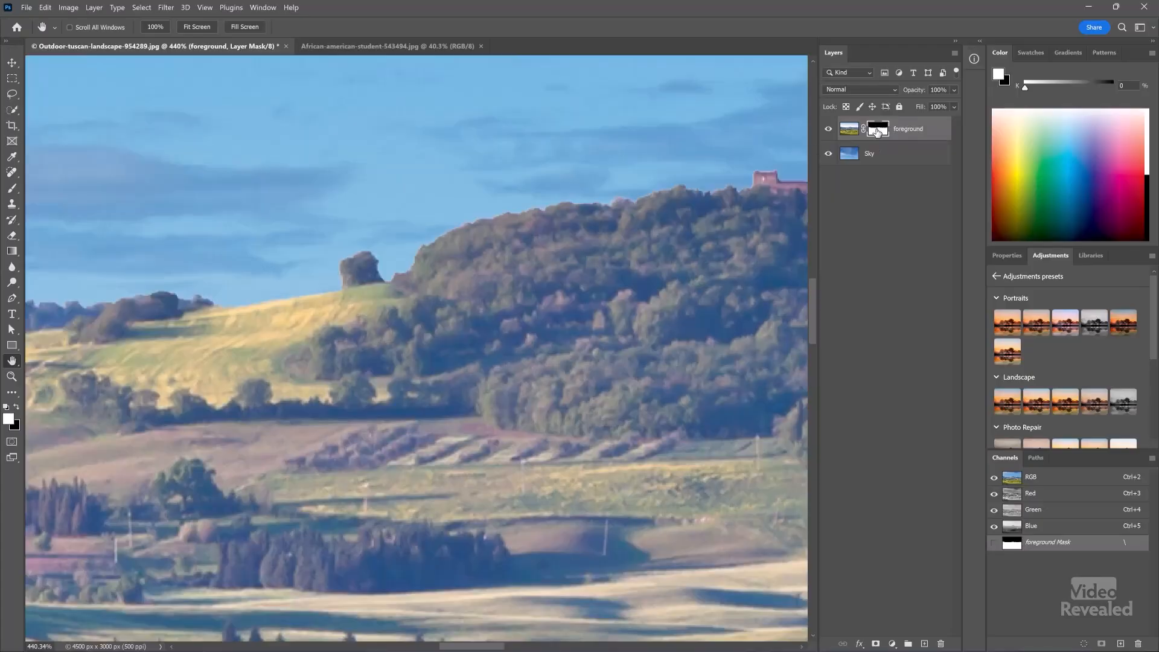
pyautogui.click(167, 8)
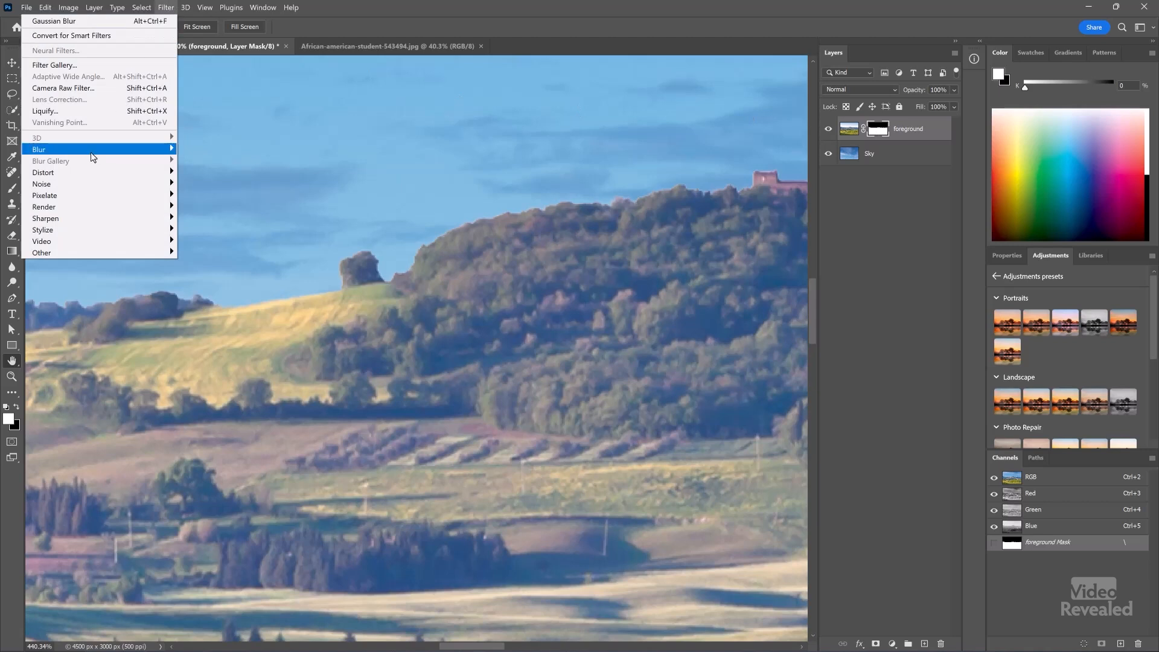
pyautogui.moveTo(91, 153)
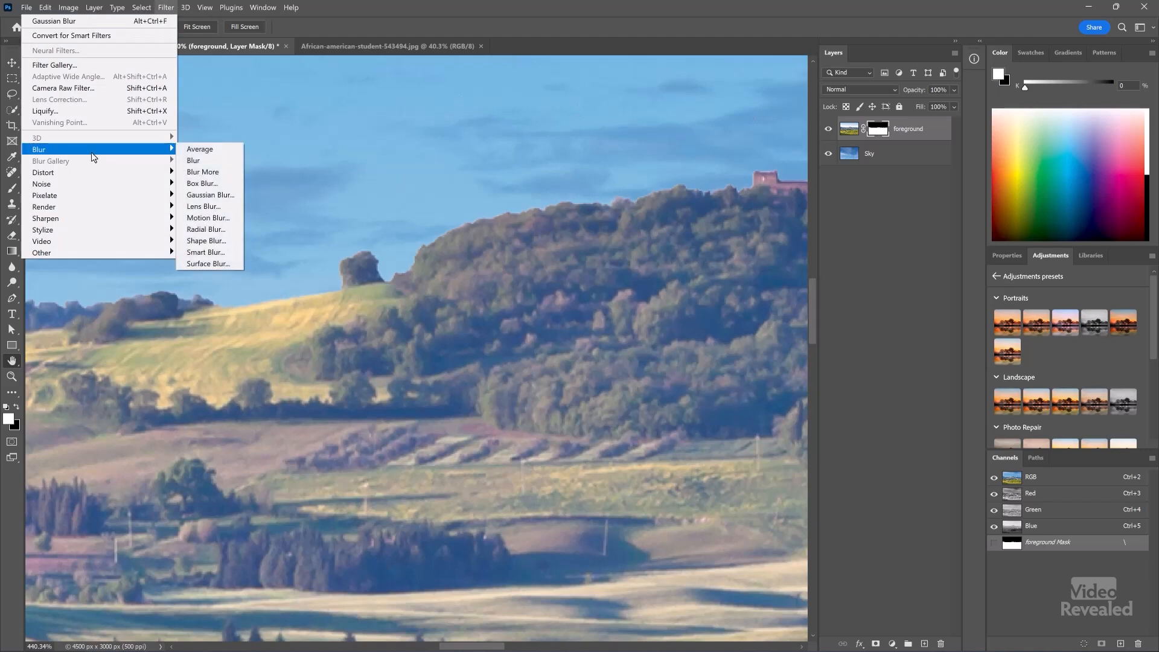
pyautogui.click(224, 196)
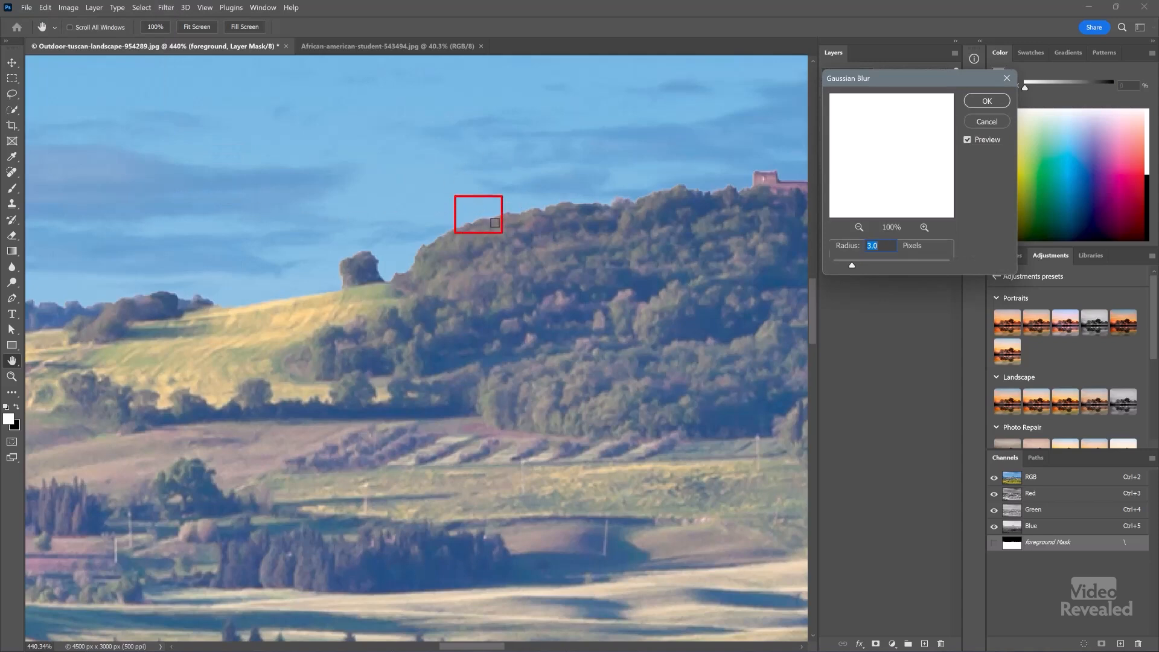
pyautogui.click(510, 209)
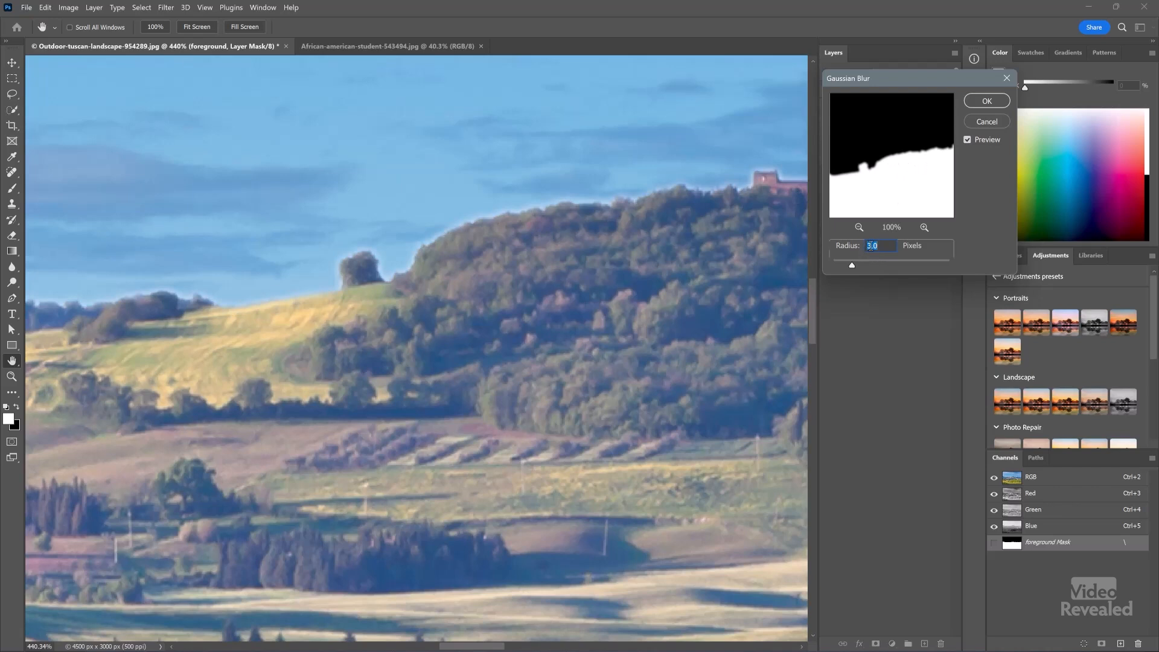
pyautogui.click(985, 101)
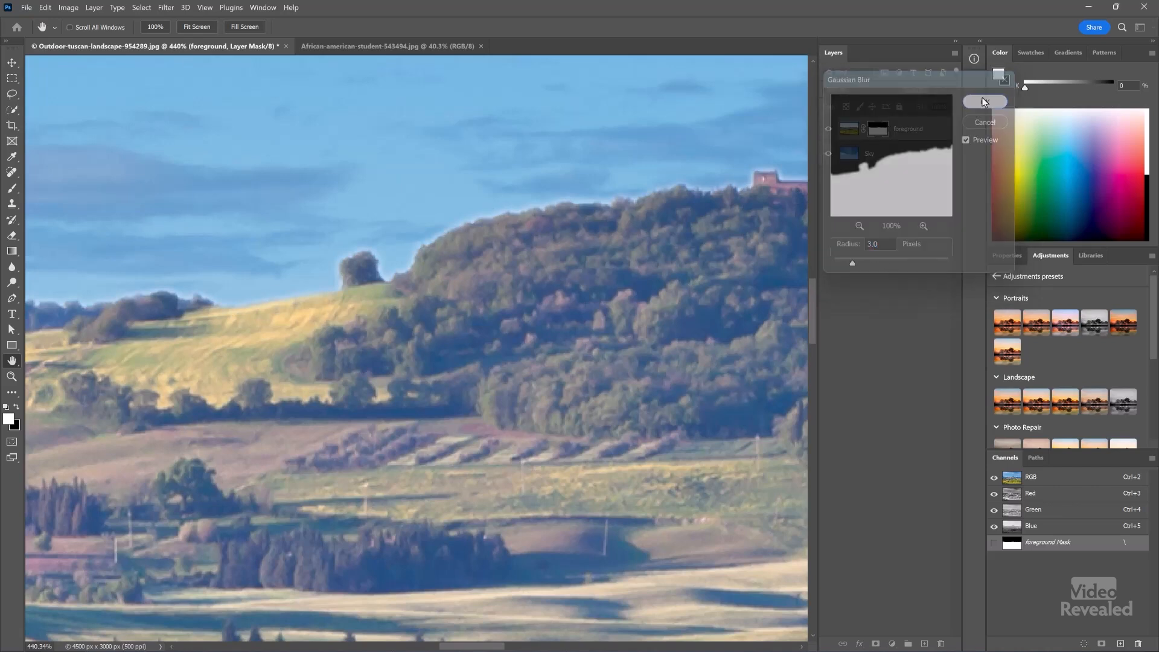
# Inspect the blurred mask edge along the wooded hills, compare it with the mask disabled, and leave the mask enabled.
pyautogui.moveTo(667, 227); pyautogui.dragTo(426, 252)
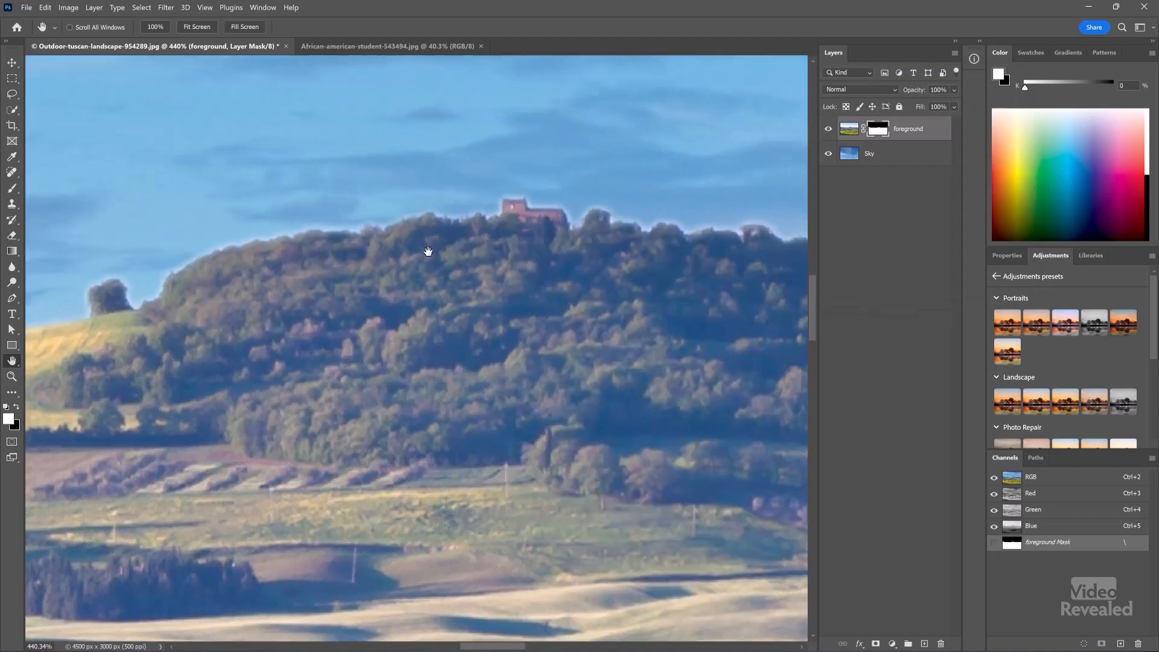
pyautogui.moveTo(654, 272); pyautogui.dragTo(293, 256)
pyautogui.moveTo(612, 299); pyautogui.dragTo(416, 276)
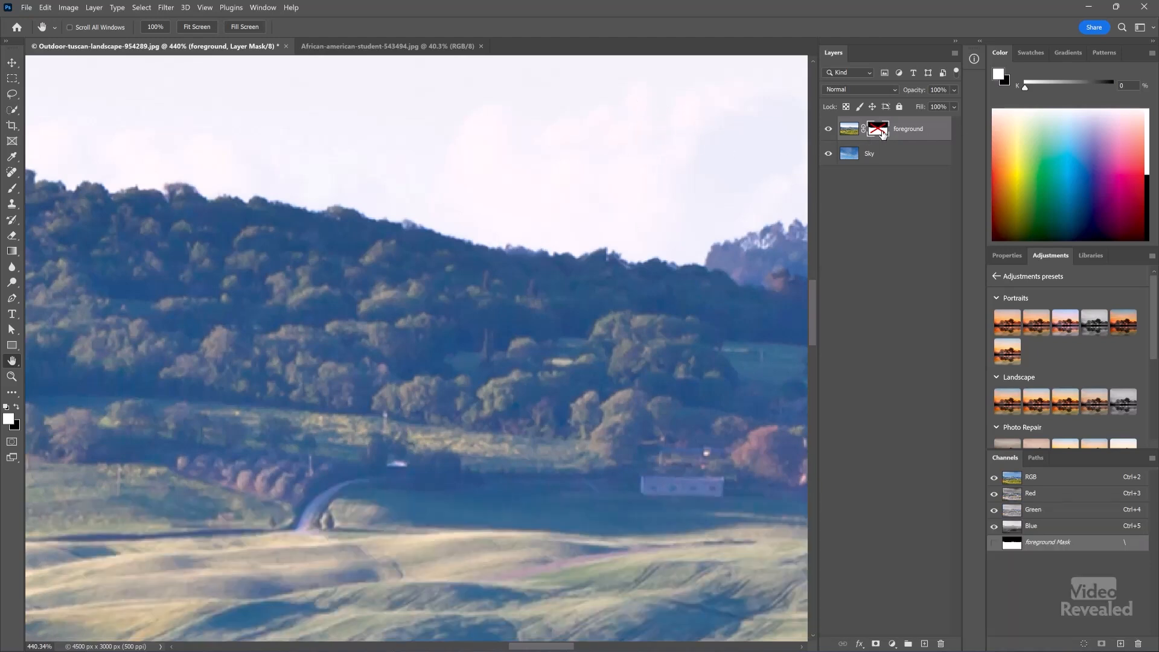
pyautogui.keyDown('shift'); pyautogui.click(879, 128); pyautogui.keyUp('shift')
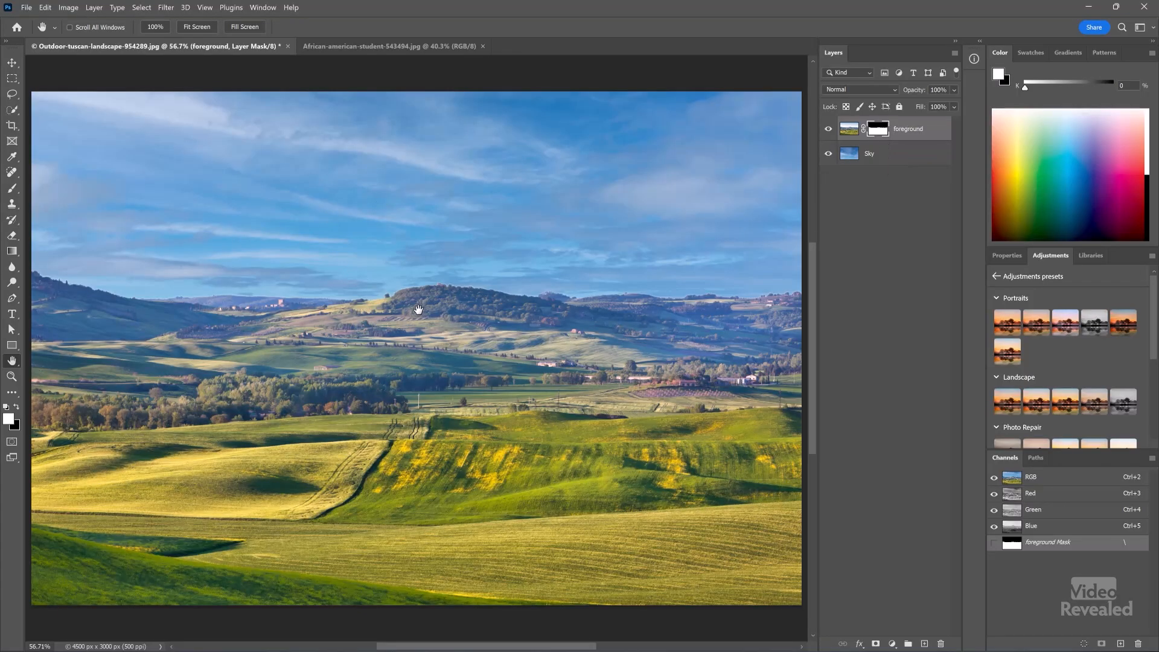
pyautogui.scroll(2, 419, 309)
pyautogui.scroll(-4, 418, 309)
pyautogui.scroll(1, 420, 309)
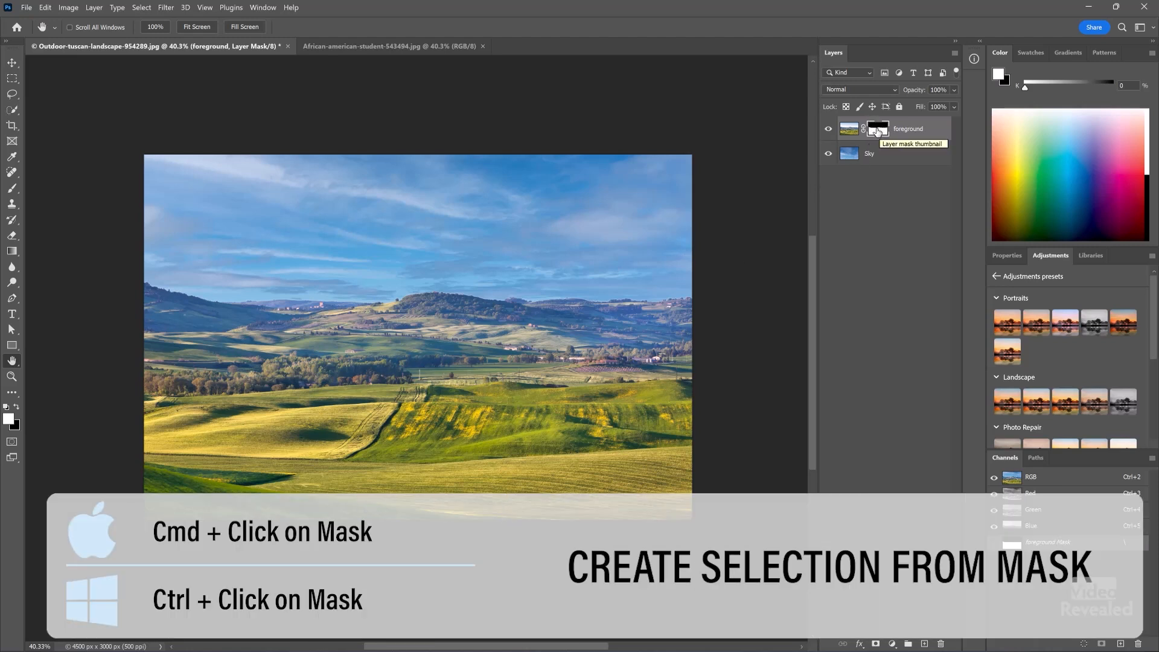
# Load the foreground mask as a selection and contract that selection by 1 pixel.
pyautogui.keyDown('ctrl'); pyautogui.click(882, 129); pyautogui.keyUp('ctrl')
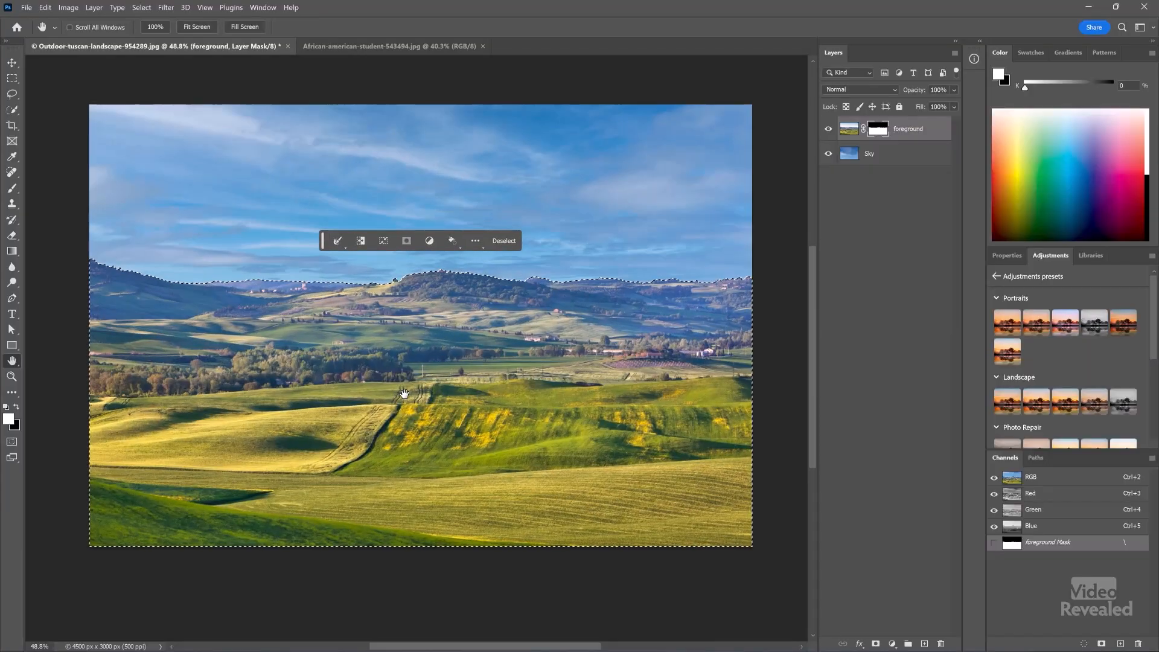
pyautogui.scroll(1, 404, 394)
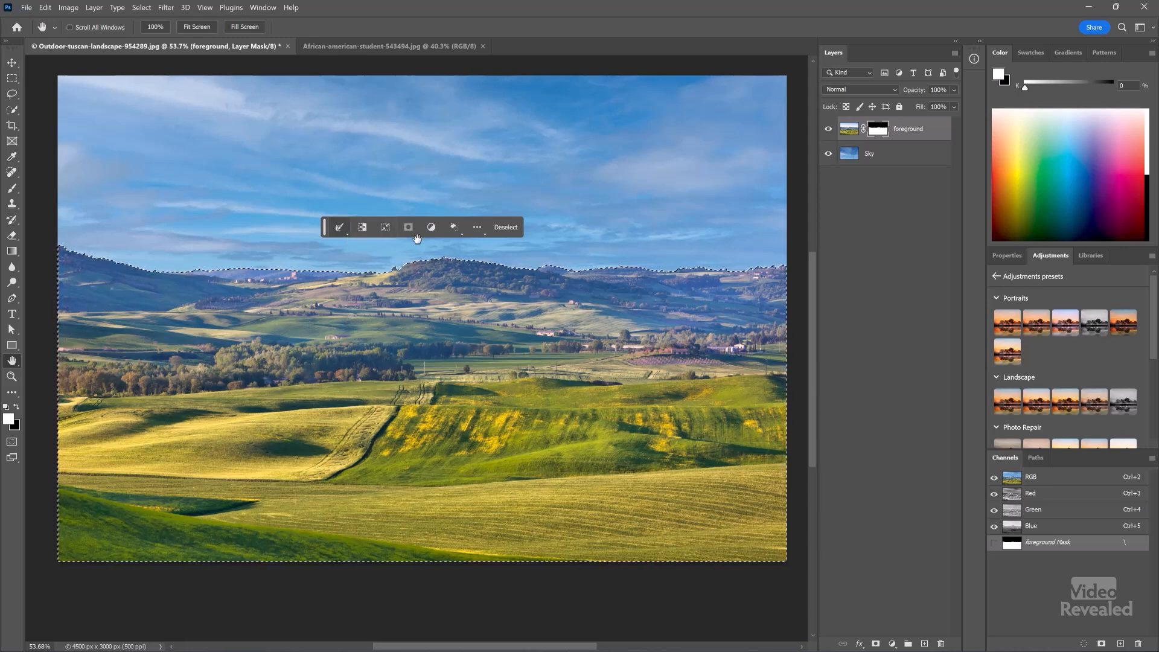
pyautogui.click(347, 230)
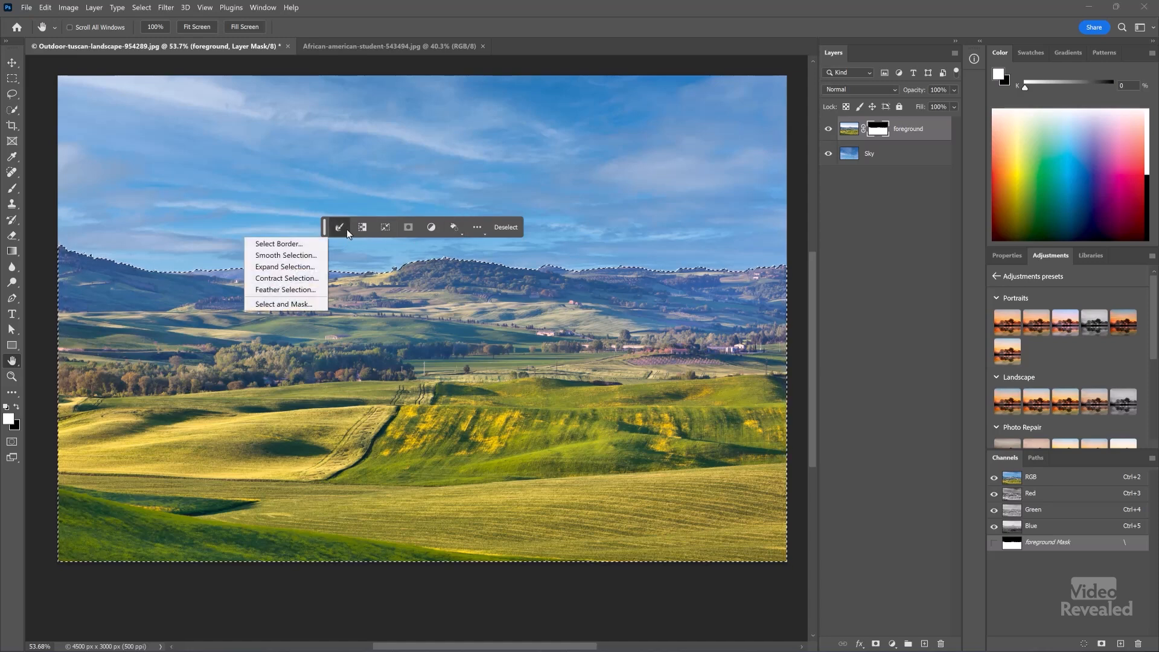
pyautogui.click(346, 230)
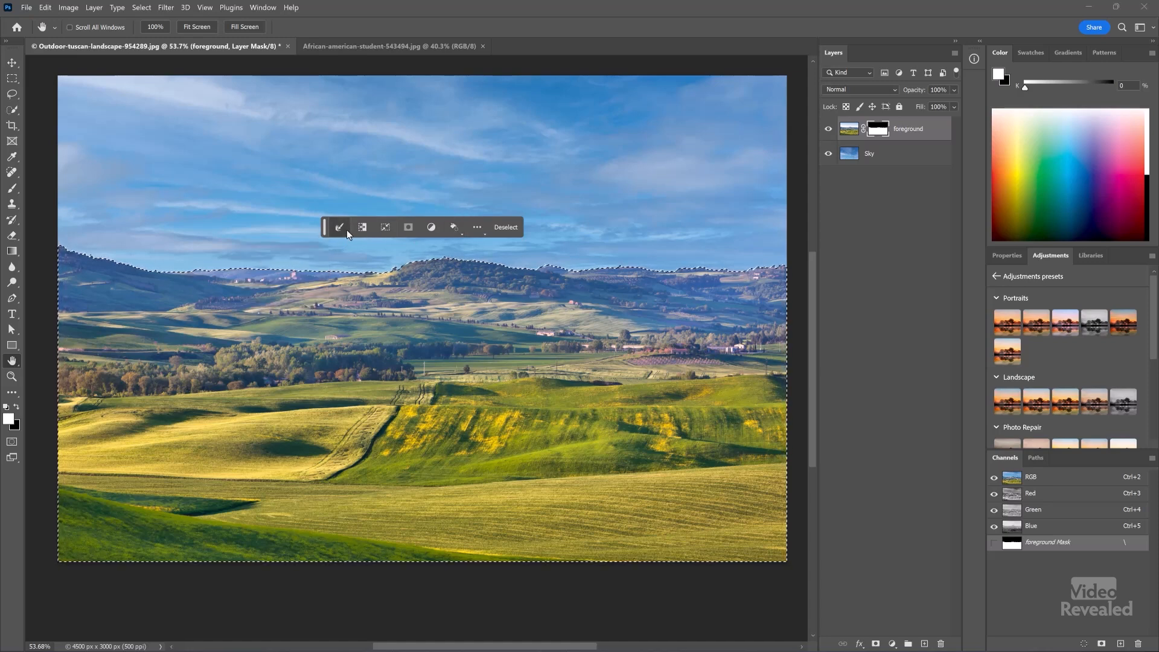
pyautogui.click(140, 8)
pyautogui.moveTo(111, 177)
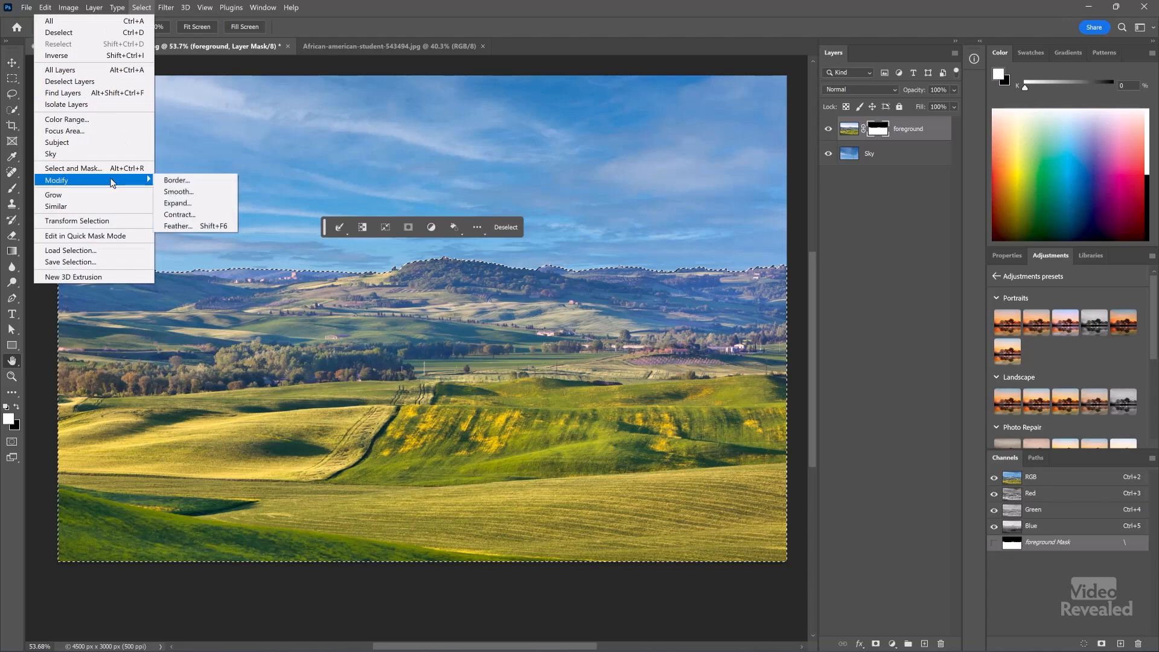
pyautogui.click(349, 227)
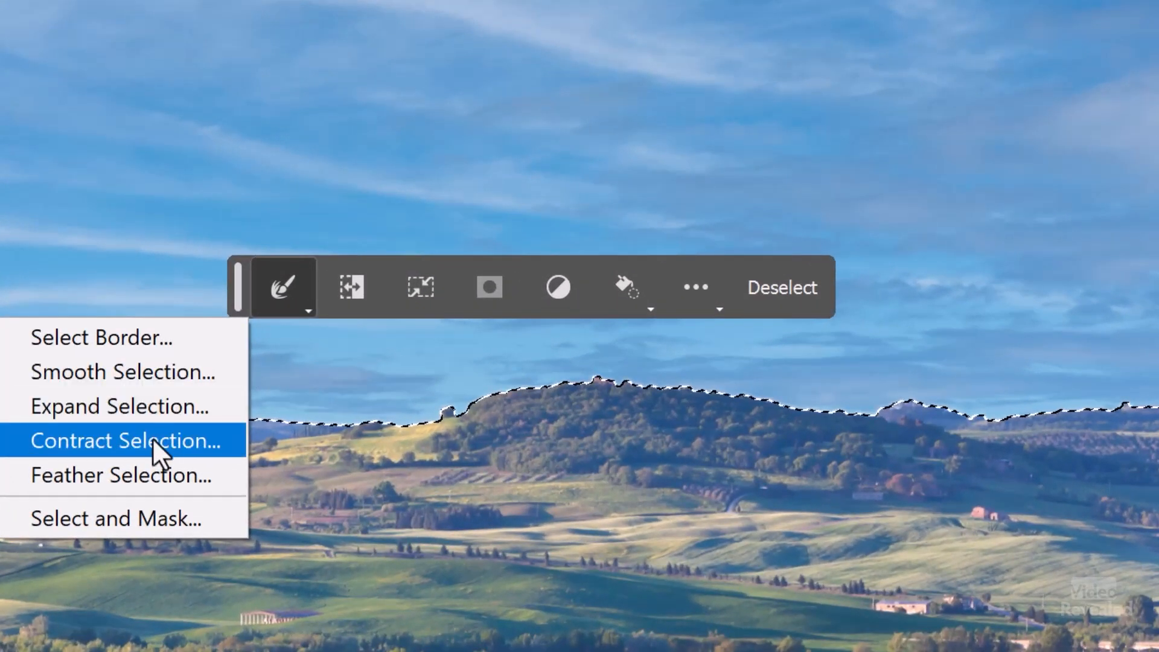
pyautogui.click(152, 437)
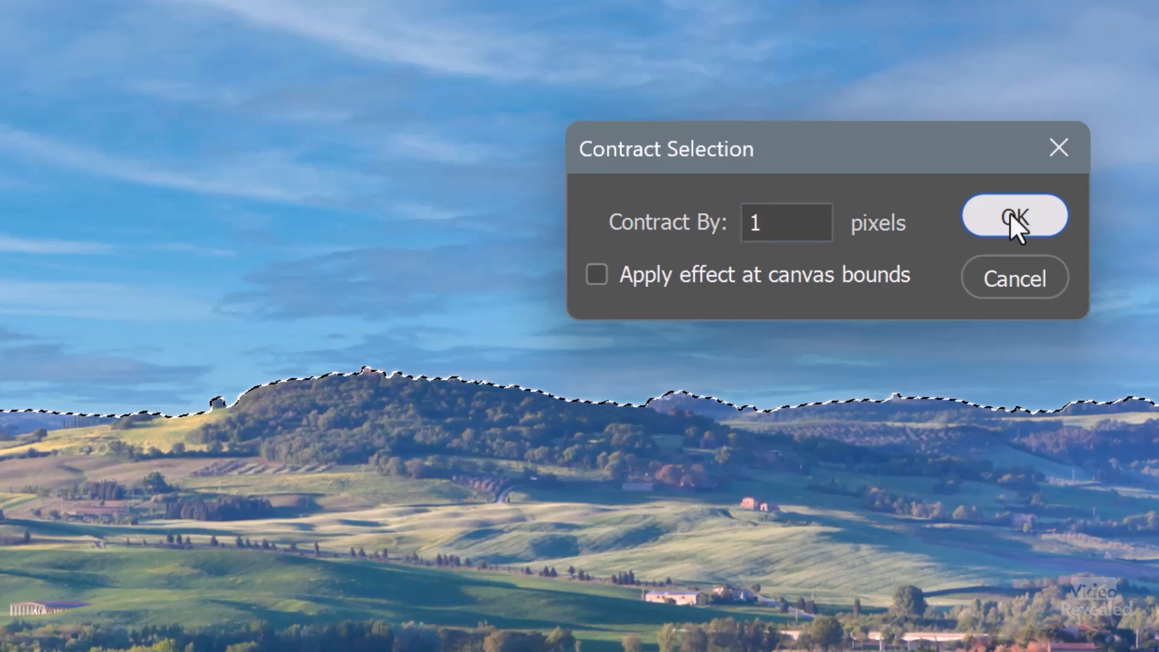
pyautogui.click(1010, 214)
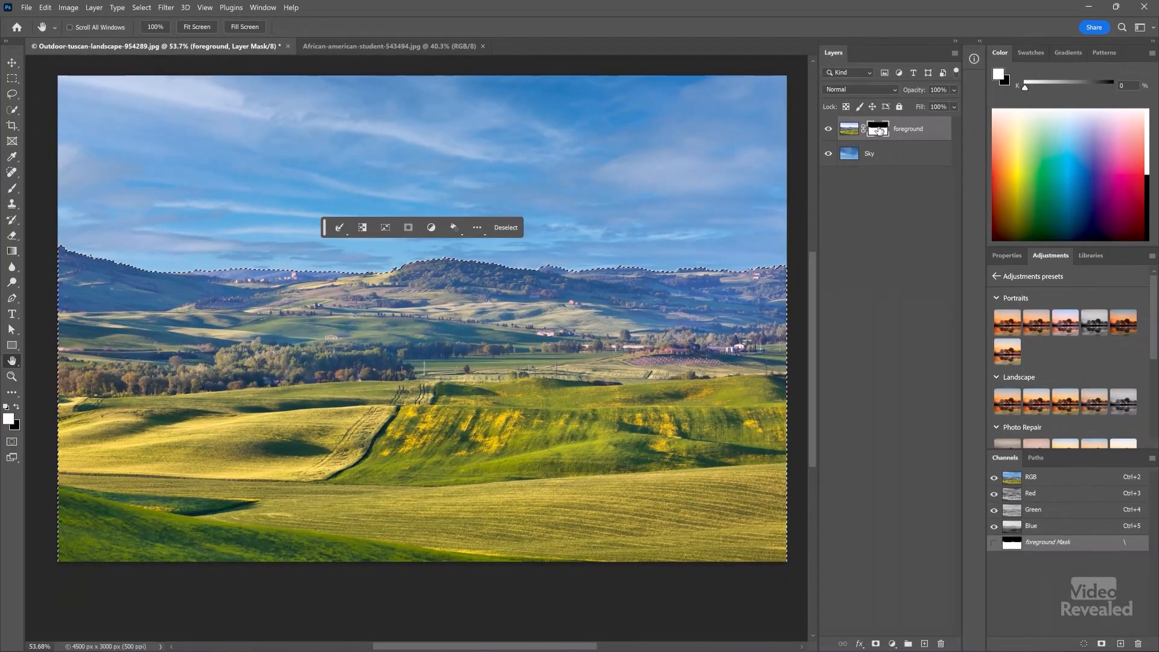
# Show the foreground mask alone and examine the contracted selection's outline against the mask's soft edge.
pyautogui.keyDown('alt'); pyautogui.click(879, 129); pyautogui.keyUp('alt')
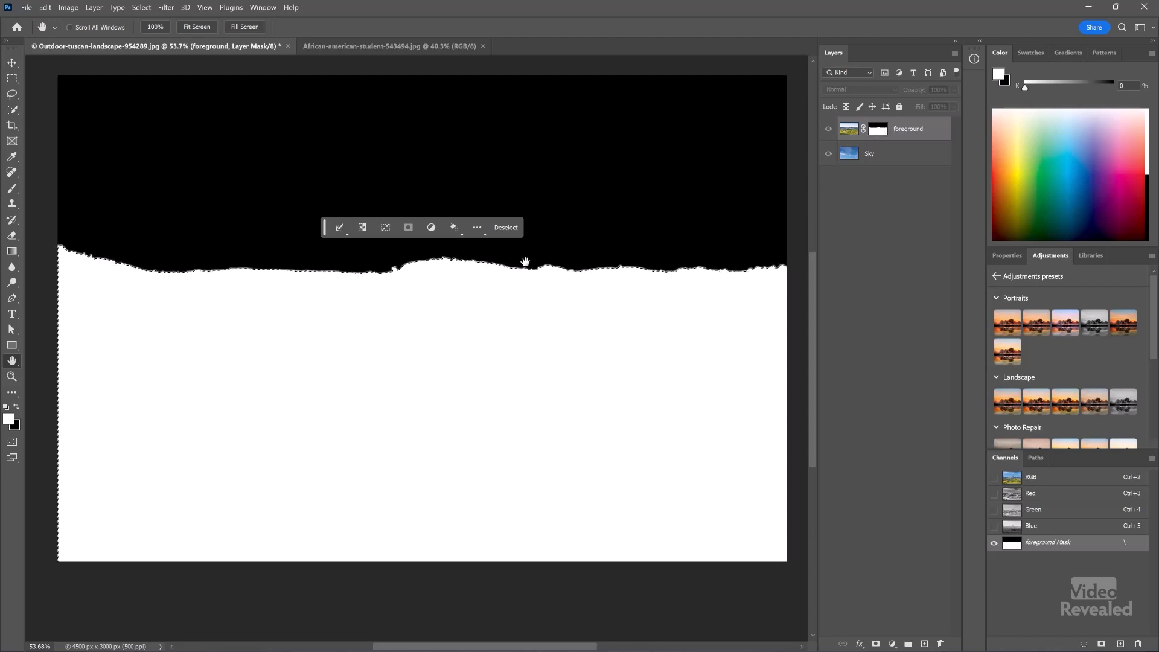
pyautogui.scroll(19, 533, 268)
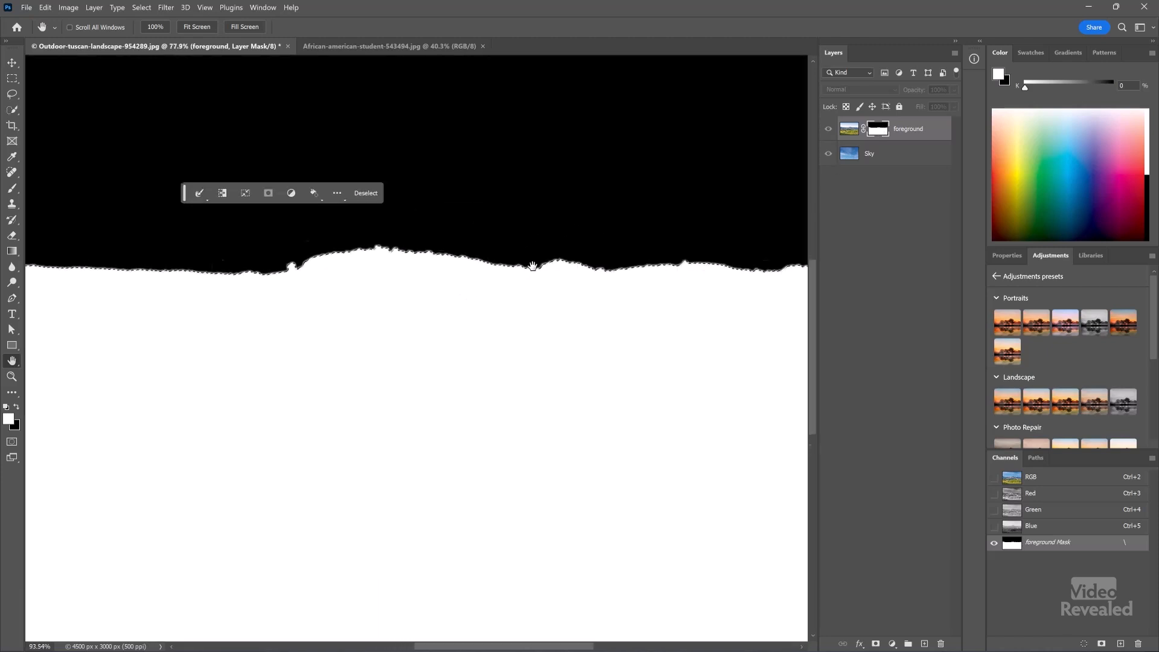
pyautogui.scroll(5, 533, 268)
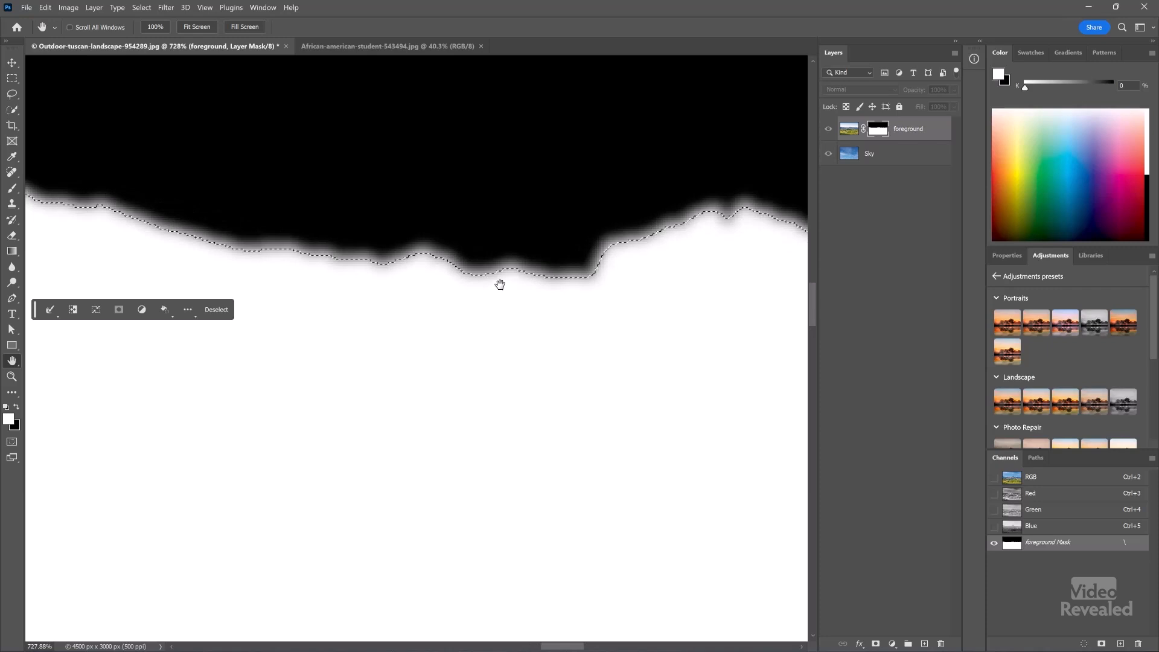
pyautogui.scroll(2, 500, 285)
pyautogui.moveTo(544, 96); pyautogui.dragTo(553, 225)
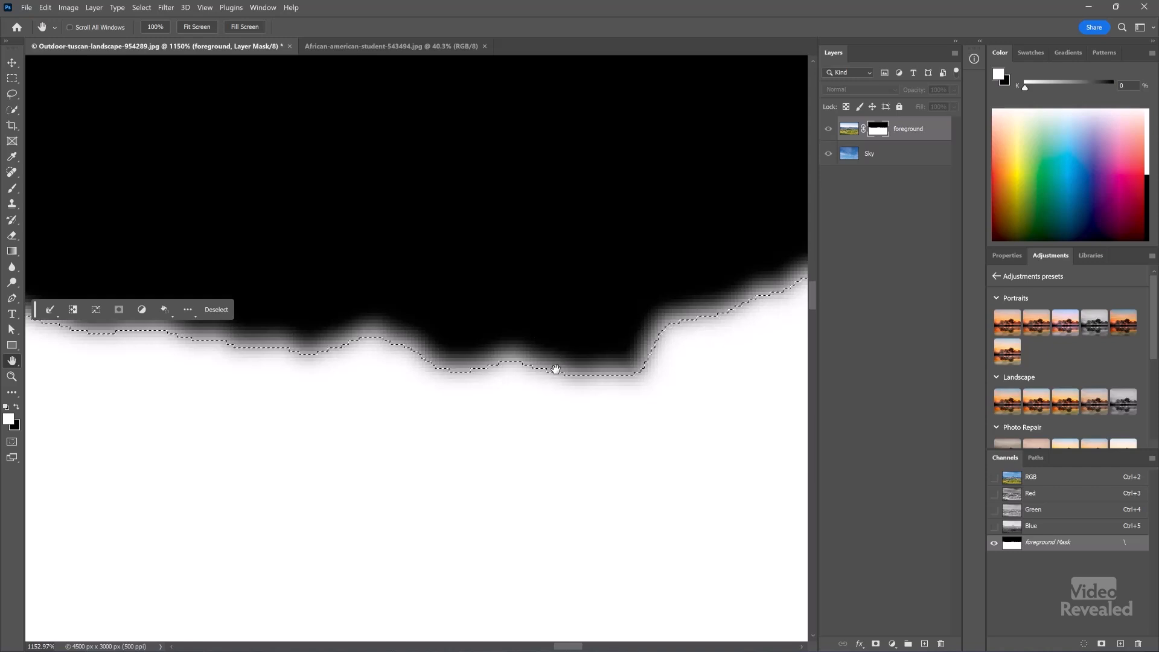
pyautogui.moveTo(539, 374); pyautogui.dragTo(538, 315)
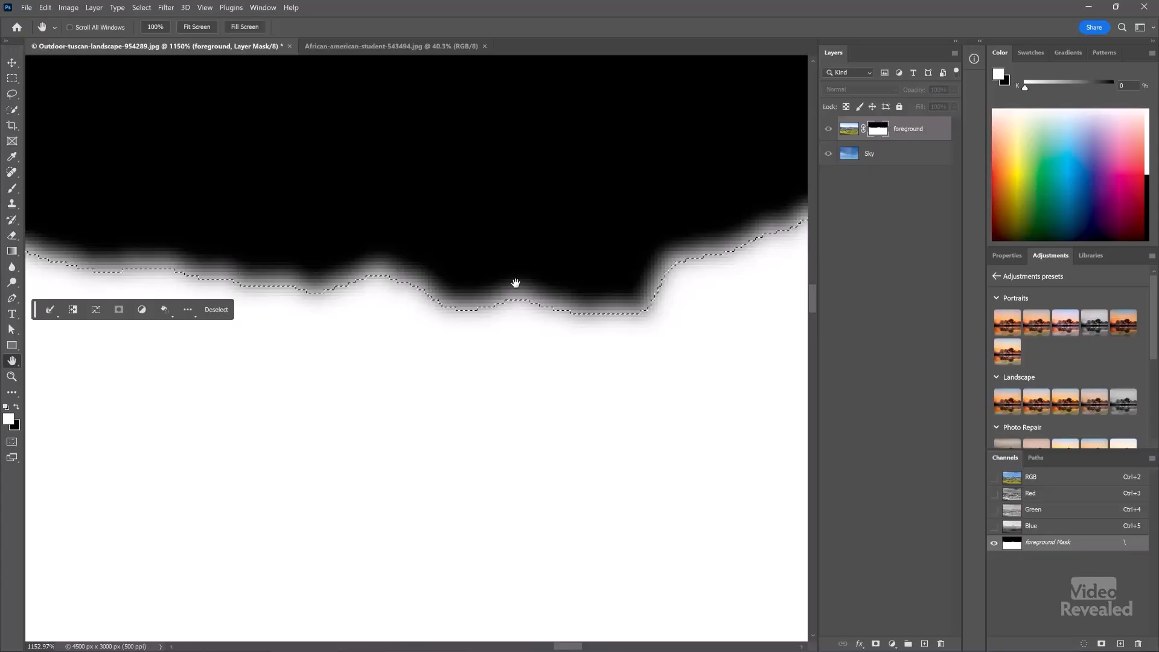
pyautogui.scroll(-10, 498, 288)
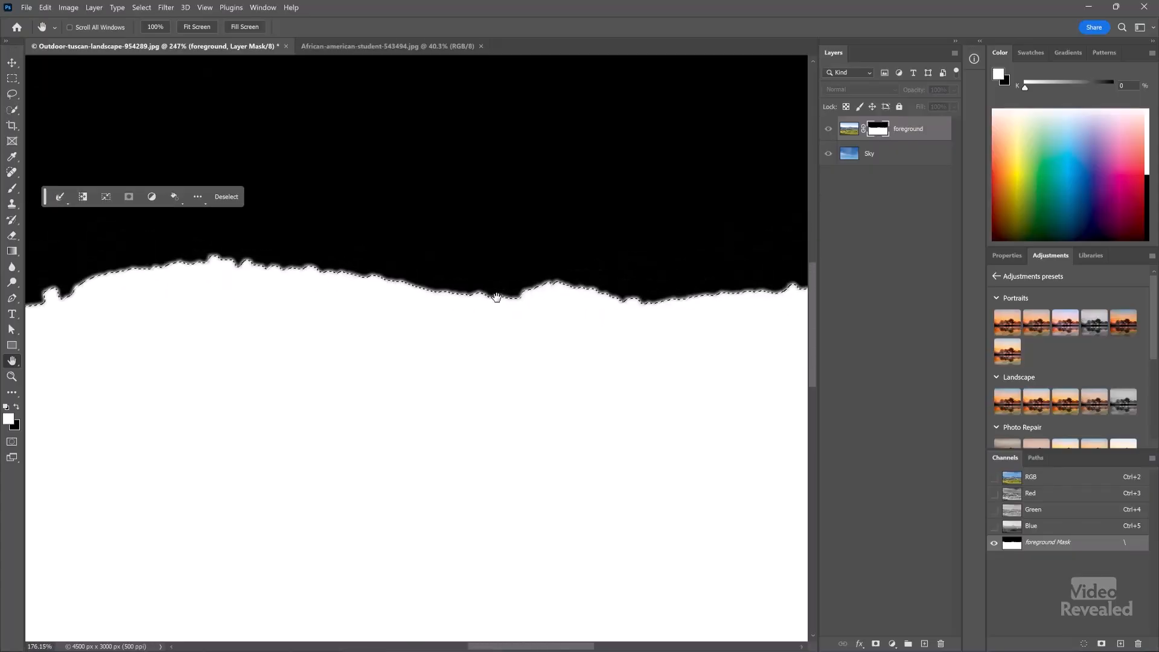
pyautogui.scroll(-5, 497, 298)
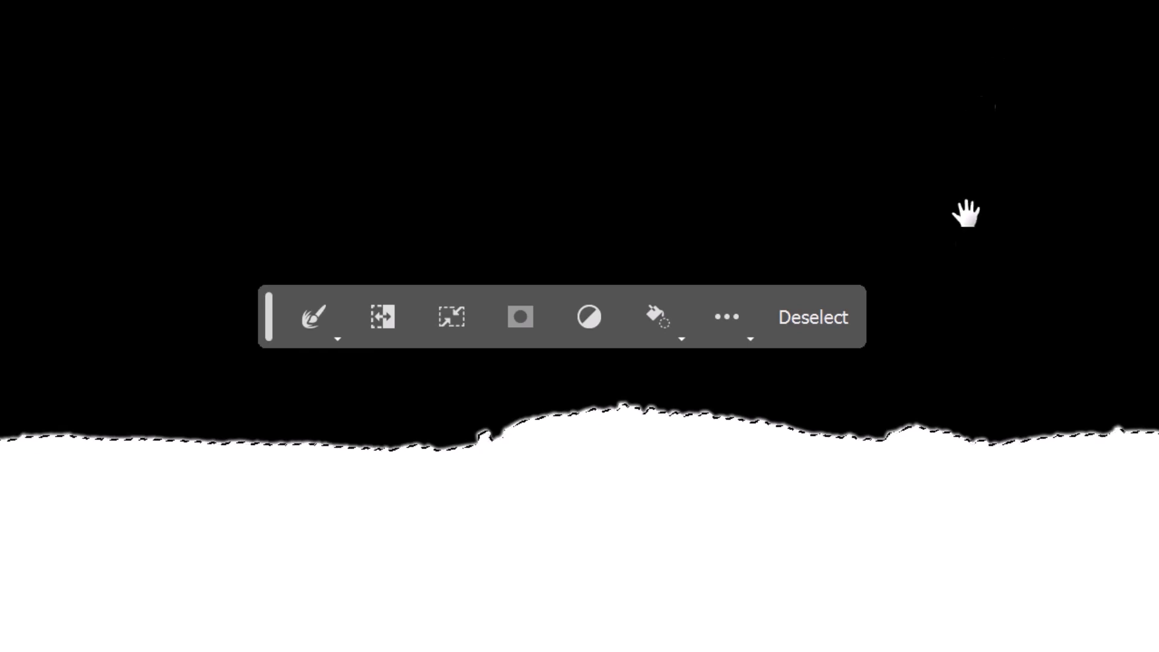
# Invert the selection to cover the sky area and return to the layer image with the foreground mask active.
pyautogui.click(374, 320)
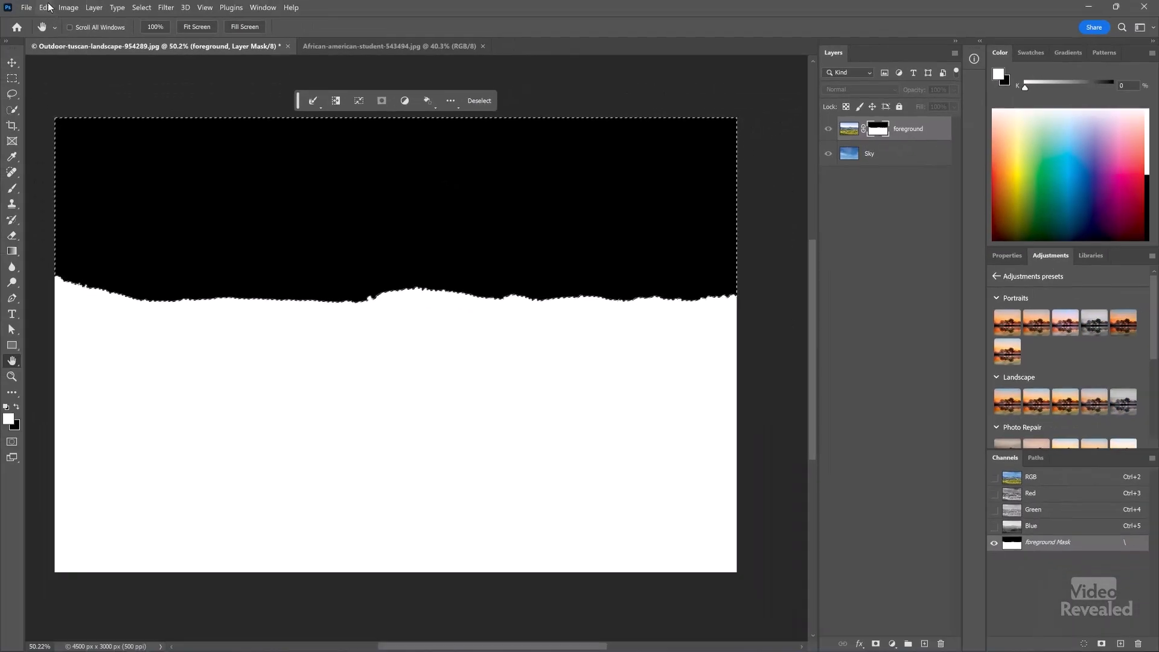
pyautogui.click(45, 7)
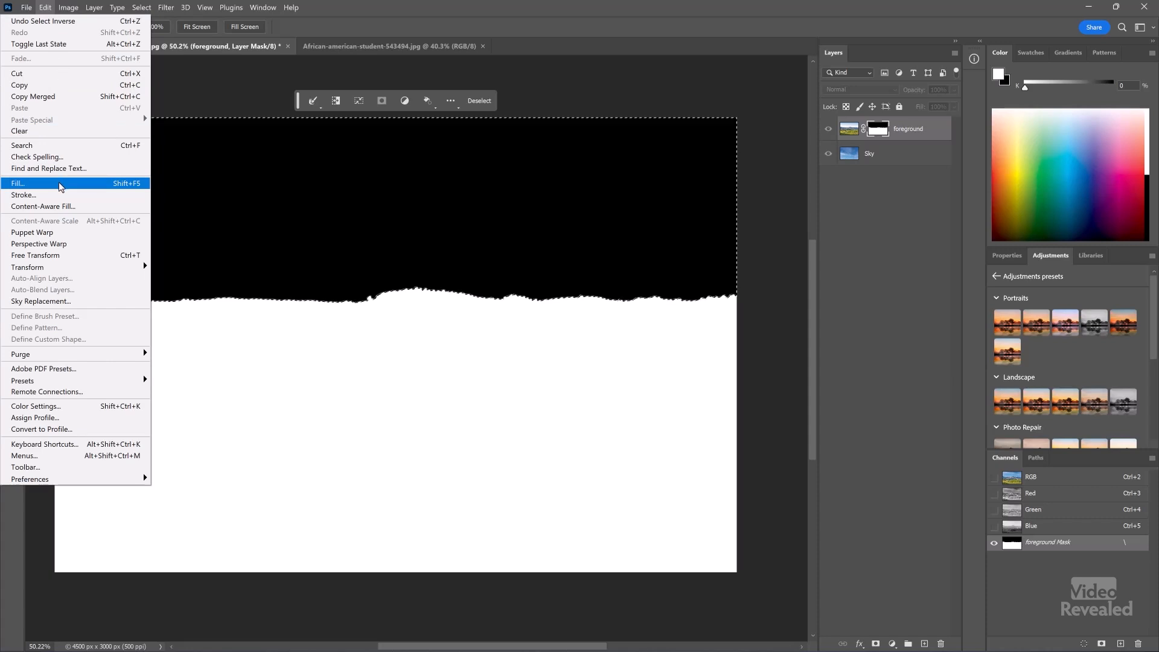
pyautogui.click(49, 8)
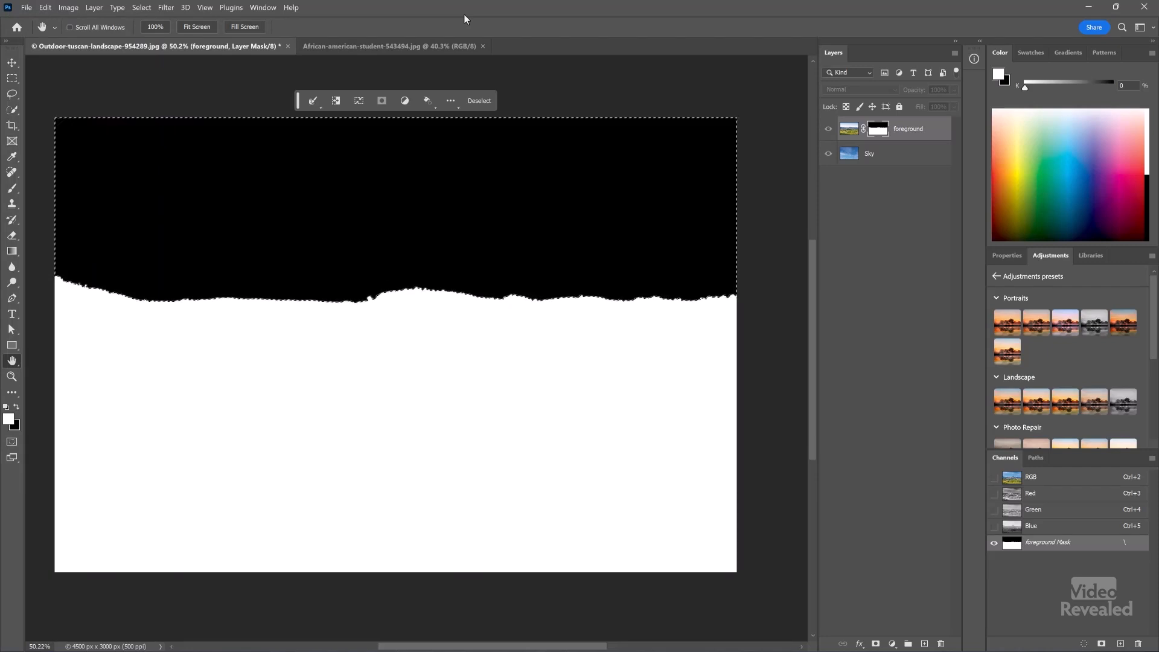
pyautogui.click(850, 131)
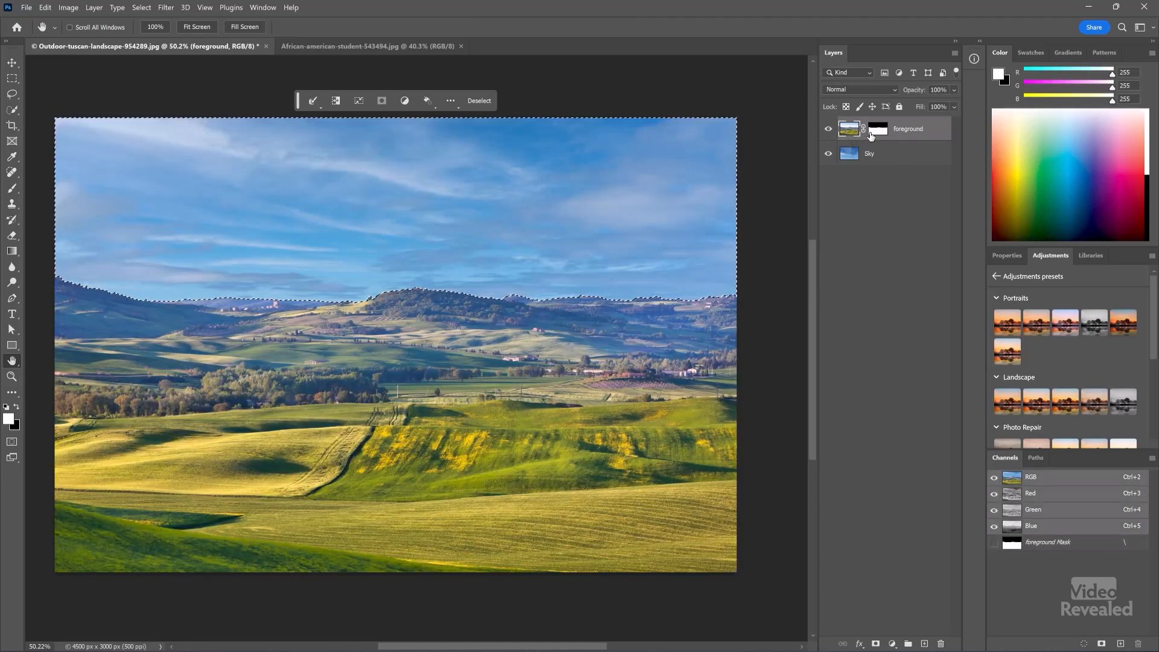
pyautogui.click(876, 134)
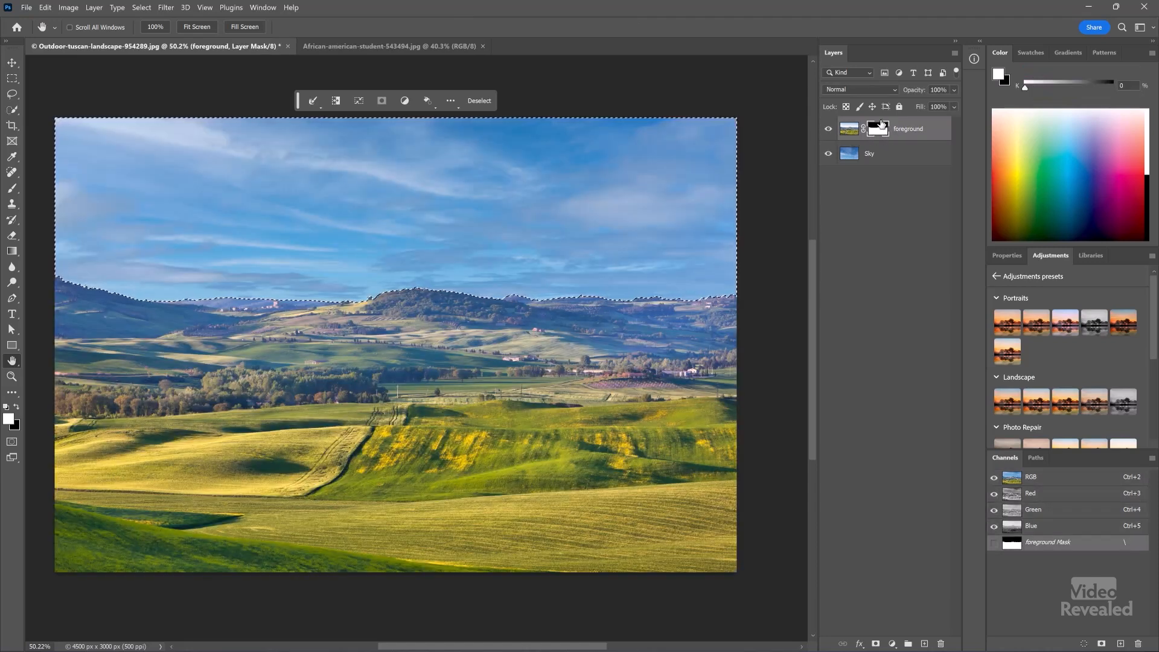
pyautogui.click(879, 128)
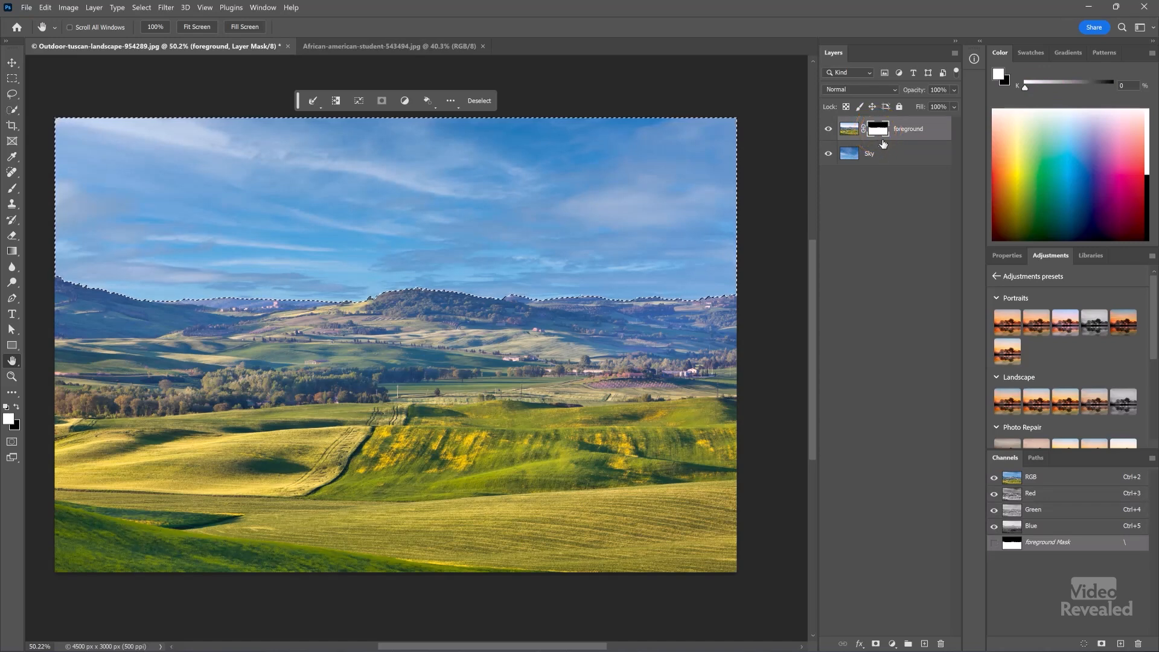
# Hide the selection outline and fill the selected sky area of the foreground mask with the black background color.
pyautogui.scroll(1, 404, 288)
pyautogui.scroll(7, 404, 287)
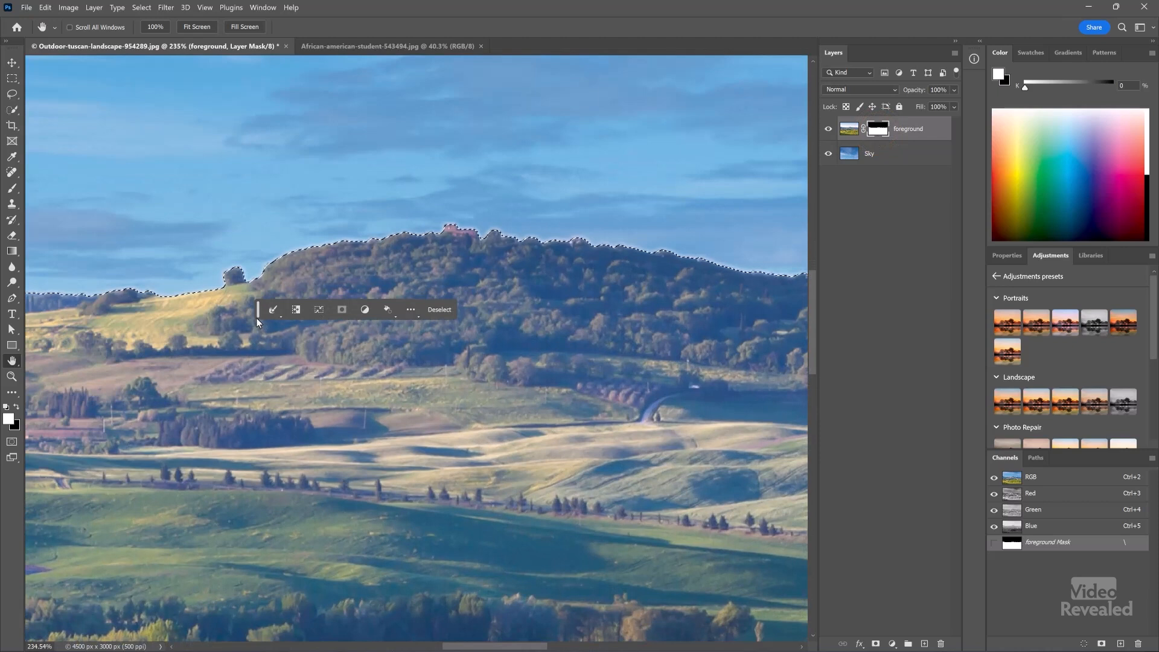
pyautogui.moveTo(259, 319); pyautogui.dragTo(294, 114)
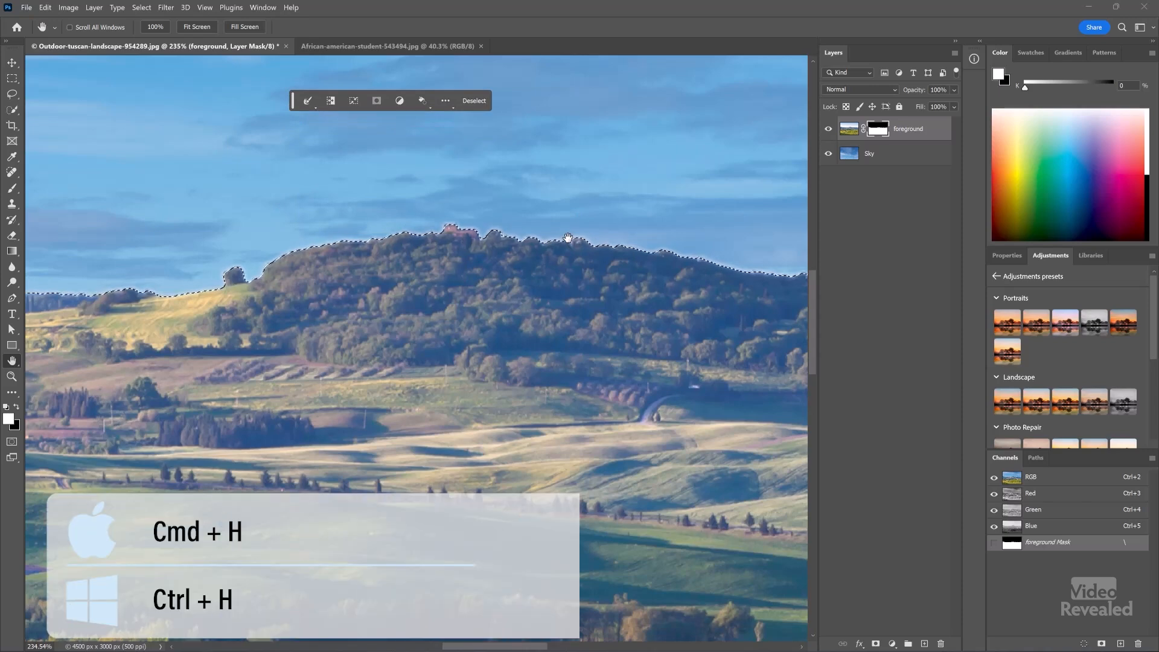
pyautogui.hotkey('ctrl', 'h')
pyautogui.scroll(3, 279, 251)
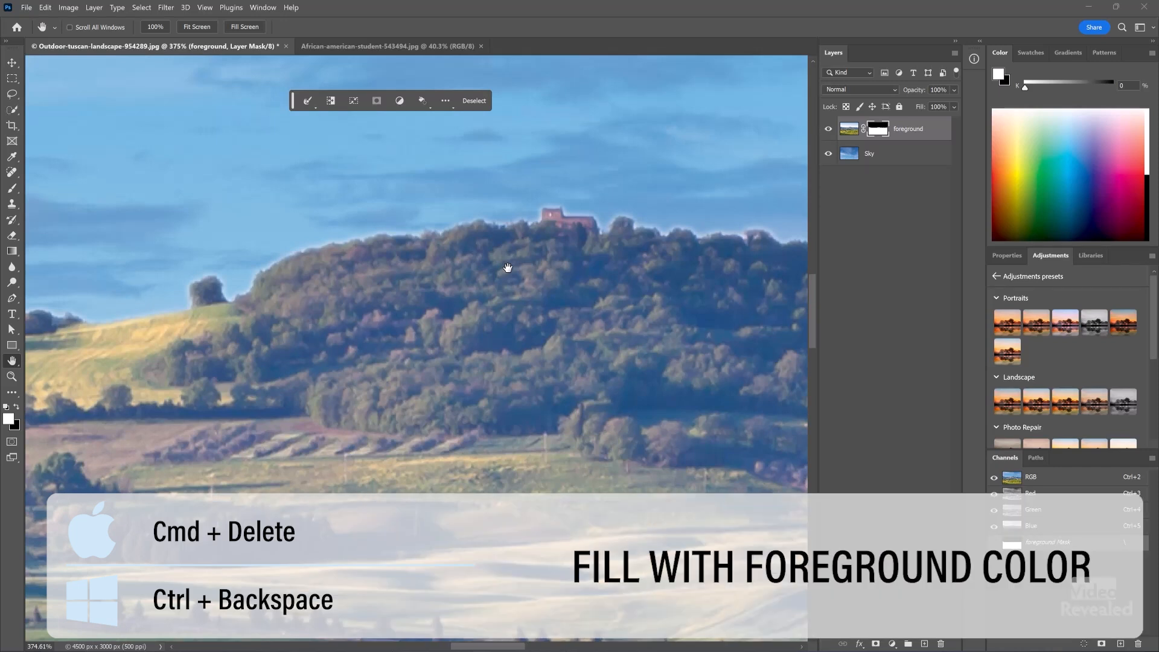
pyautogui.hotkey('ctrl', 'BackSpace')
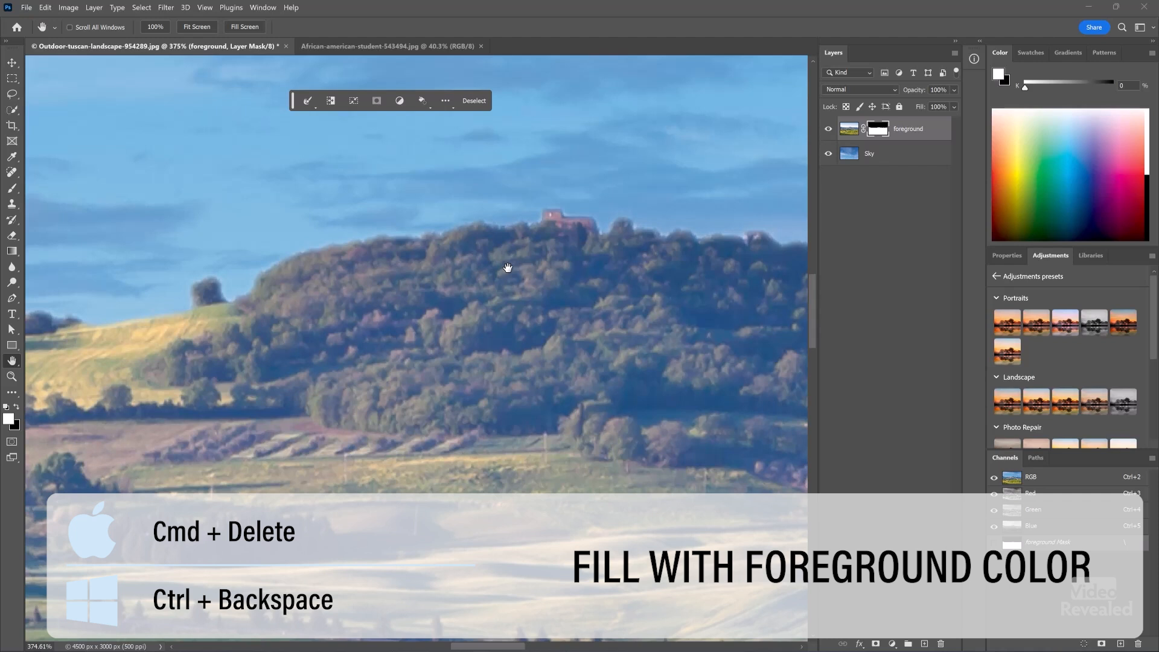
# Undo and redo the last mask fill to compare the hill's sky edge, and deselect the sky area.
pyautogui.hotkey('ctrl', 'z')
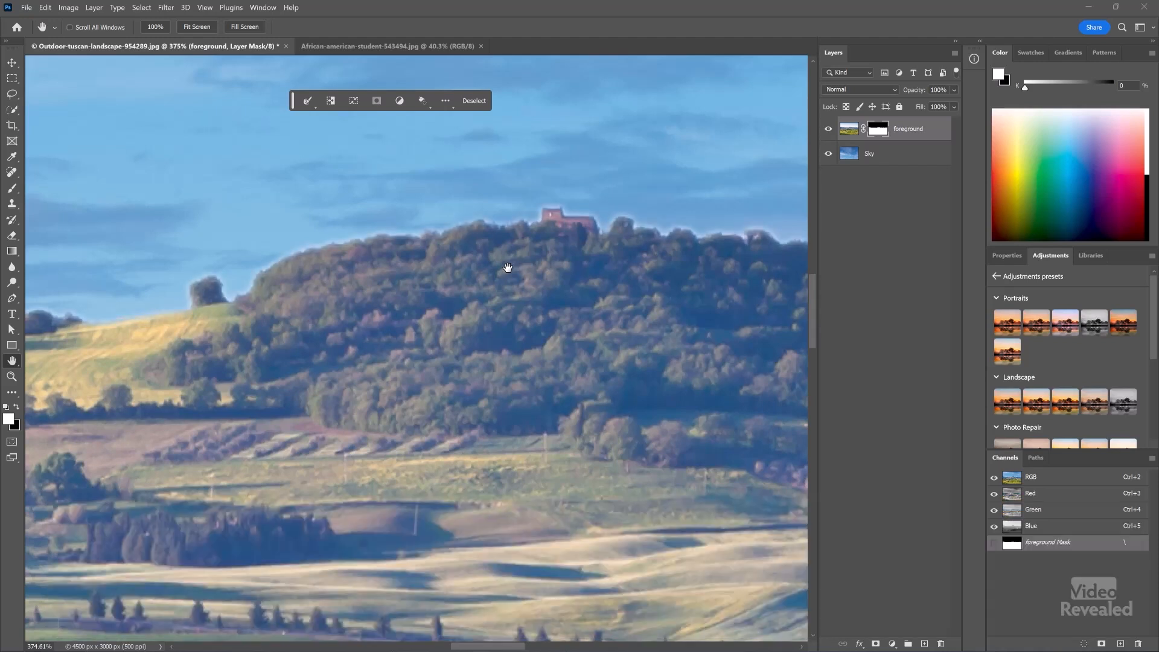
pyautogui.hotkey('ctrl', 'shift', 'z')
pyautogui.hotkey('ctrl', 'z')
pyautogui.hotkey('ctrl', 'shift', 'z')
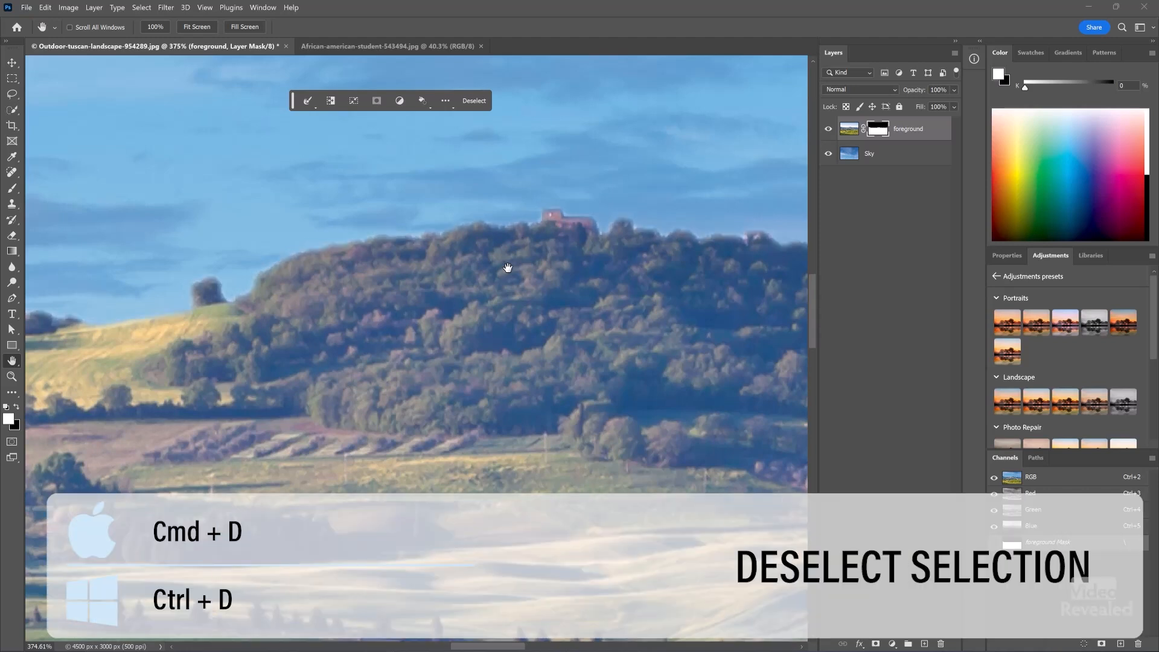
pyautogui.hotkey('ctrl', '0')
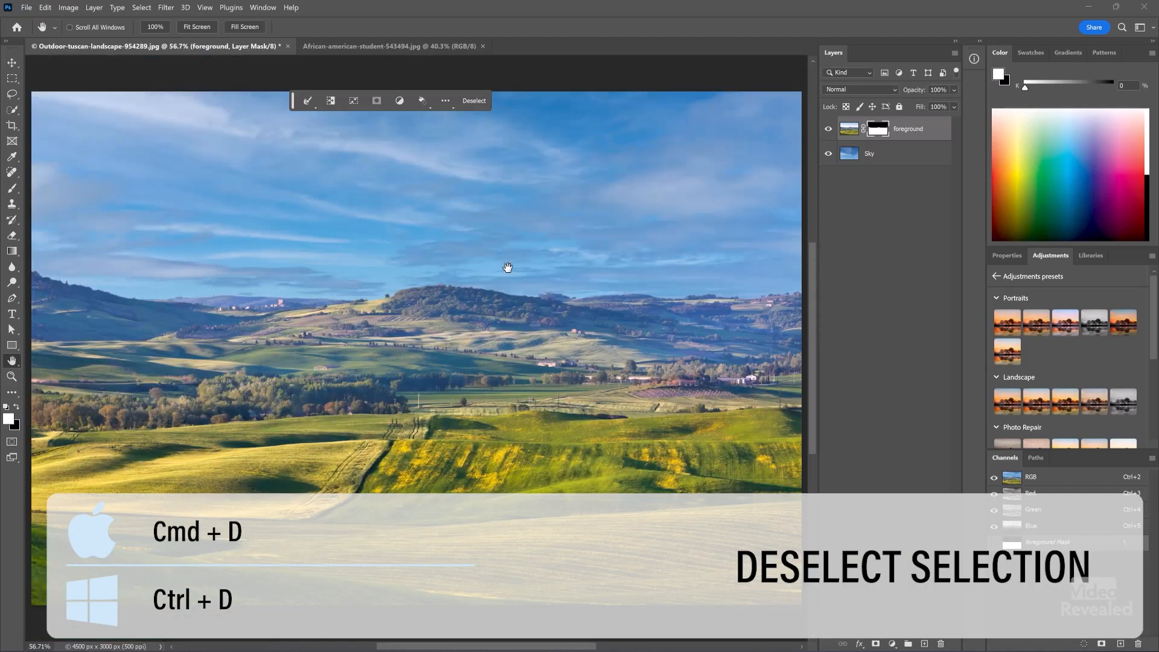
pyautogui.hotkey('ctrl', 'd')
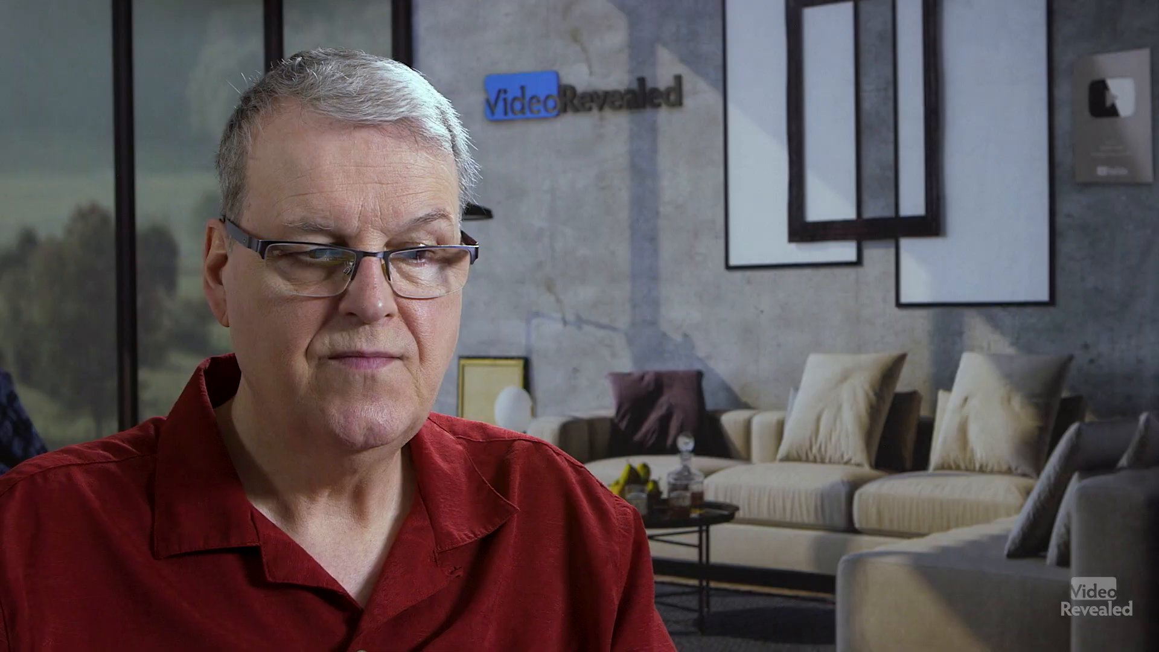
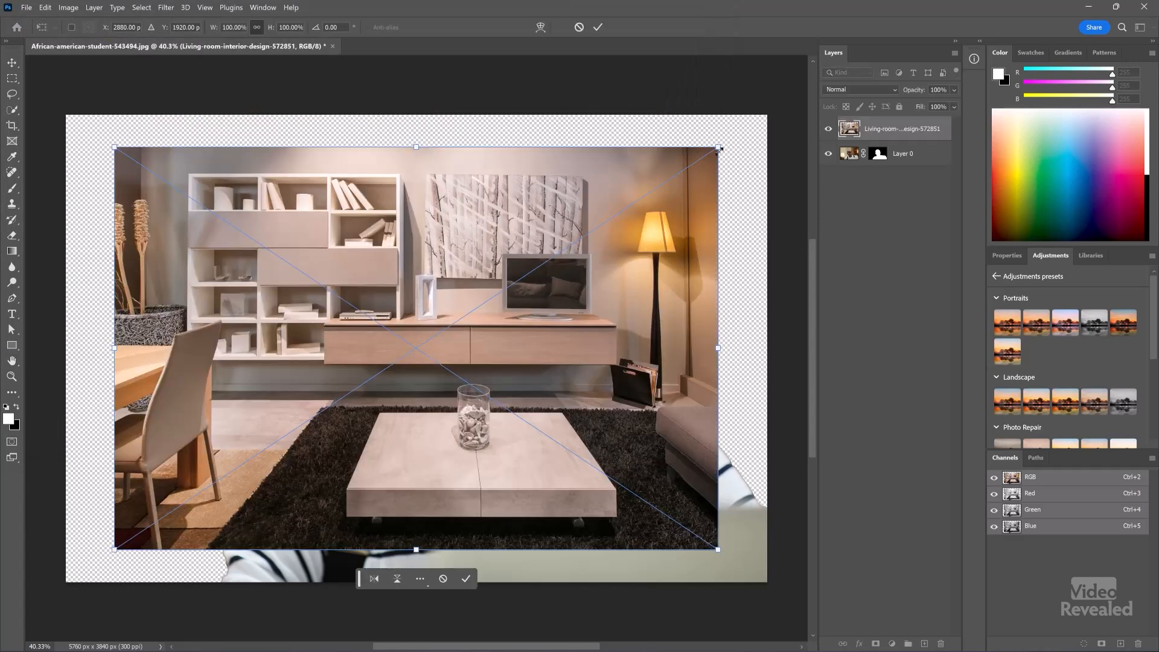
# Scale the placed living-room image to cover the canvas and move its layer beneath Layer 0.
pyautogui.moveTo(719, 148); pyautogui.dragTo(773, 114)
pyautogui.press('Return')
pyautogui.moveTo(896, 133); pyautogui.dragTo(909, 182)
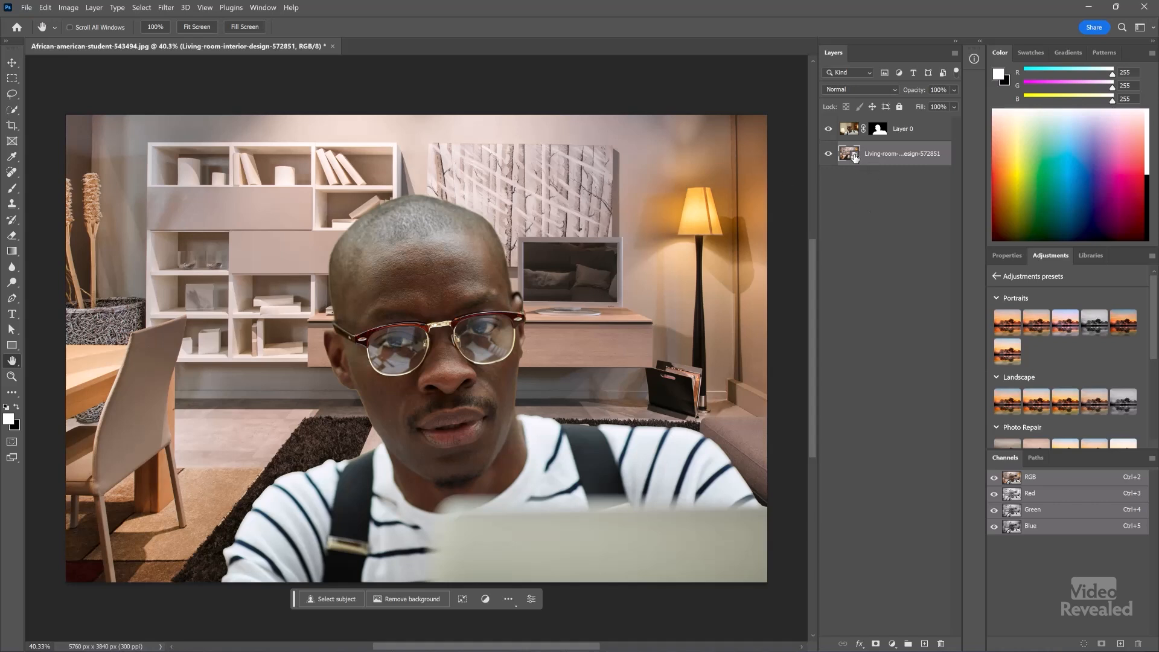
# Apply a Field Blur of 34 px to the living-room background layer.
pyautogui.click(166, 8)
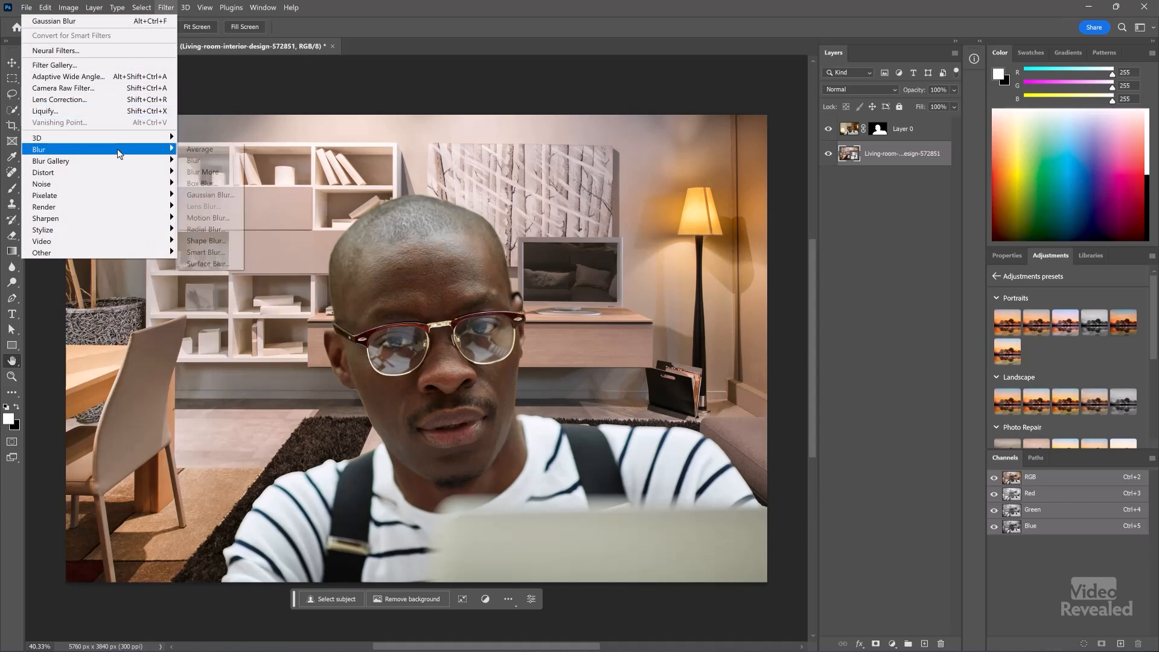
pyautogui.moveTo(117, 160)
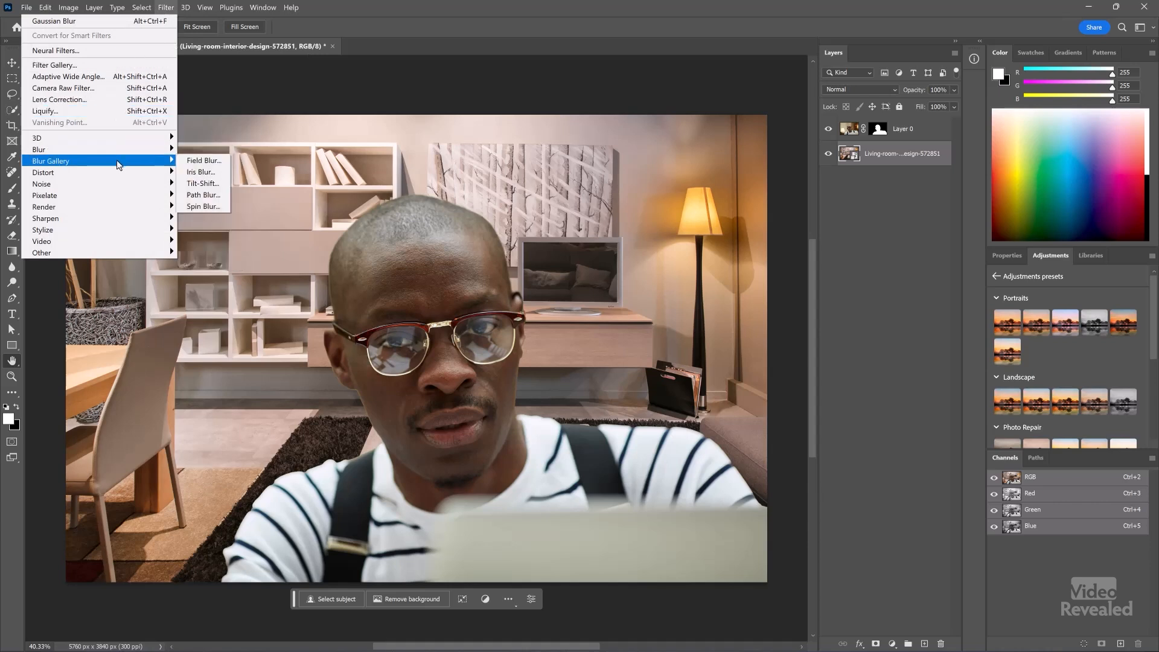
pyautogui.click(198, 158)
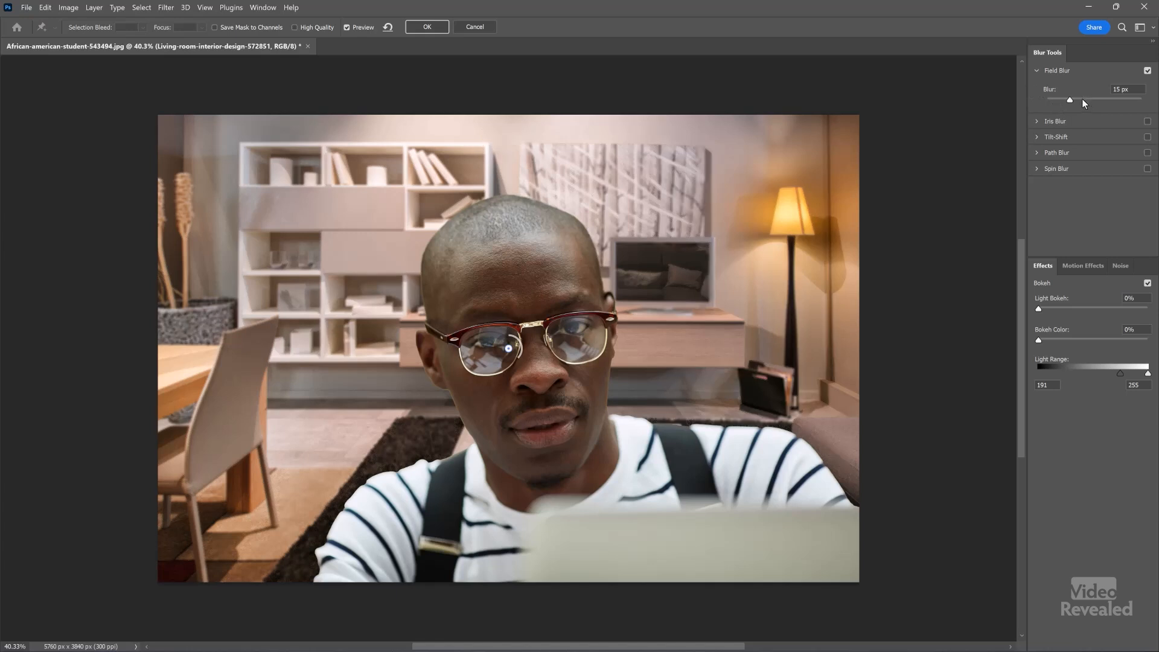
pyautogui.moveTo(1085, 99); pyautogui.dragTo(1089, 99)
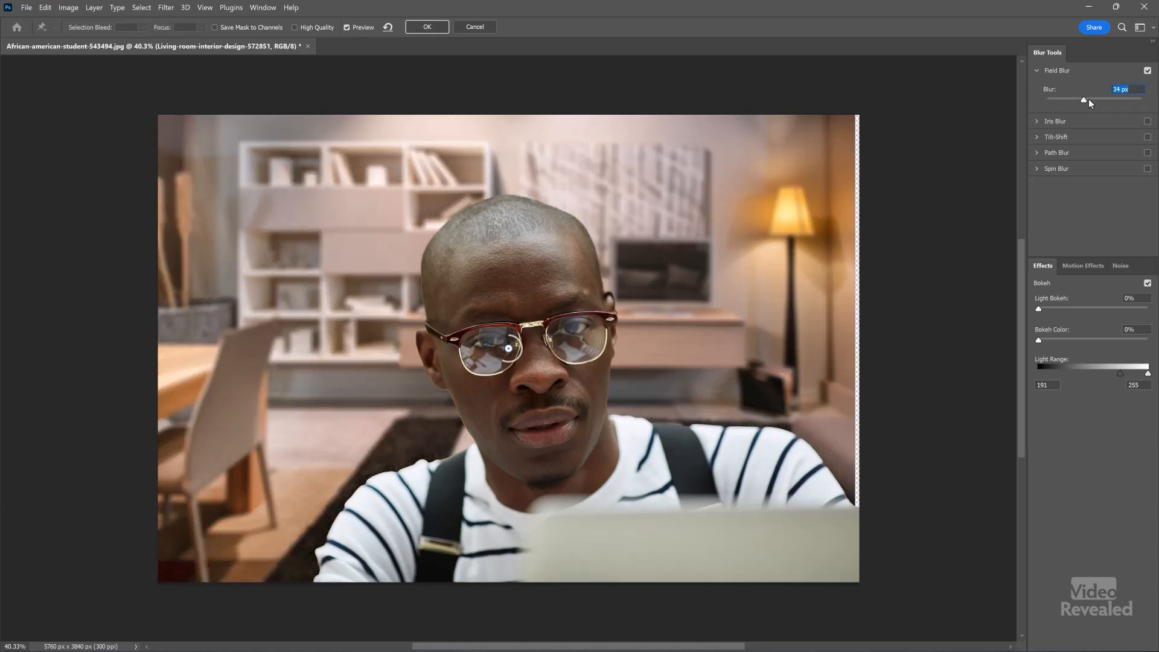
pyautogui.click(427, 27)
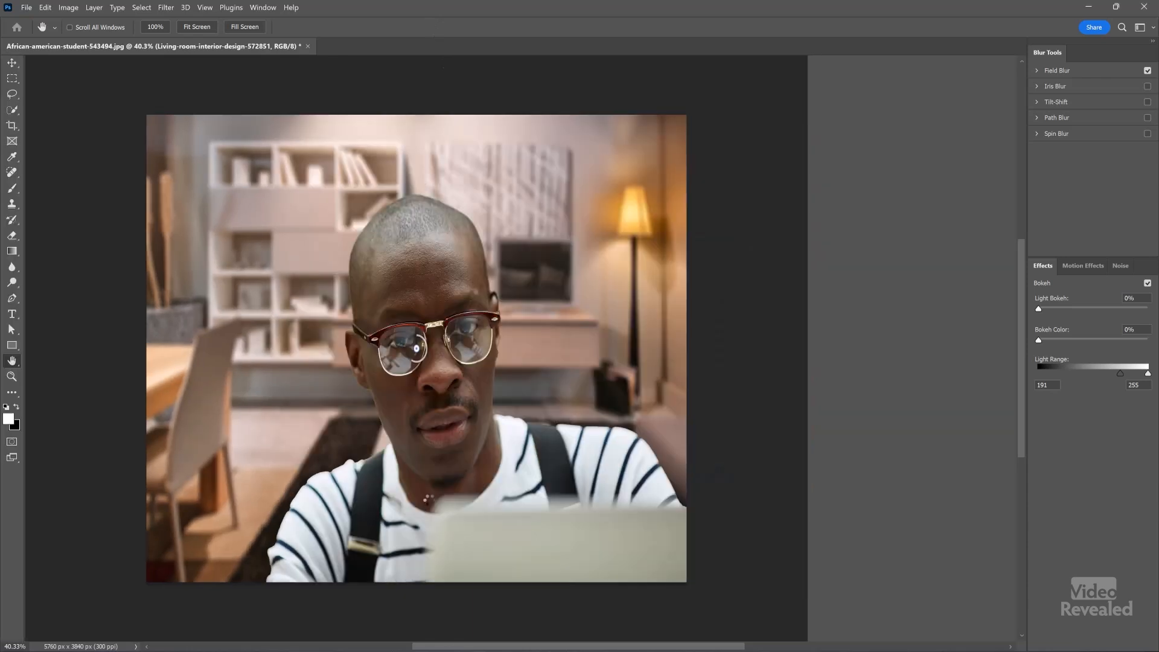
# Examine the cutout edge around the man's head and ear, switching the Layer 0 mask off and on to compare with the original background.
pyautogui.scroll(4, 373, 274)
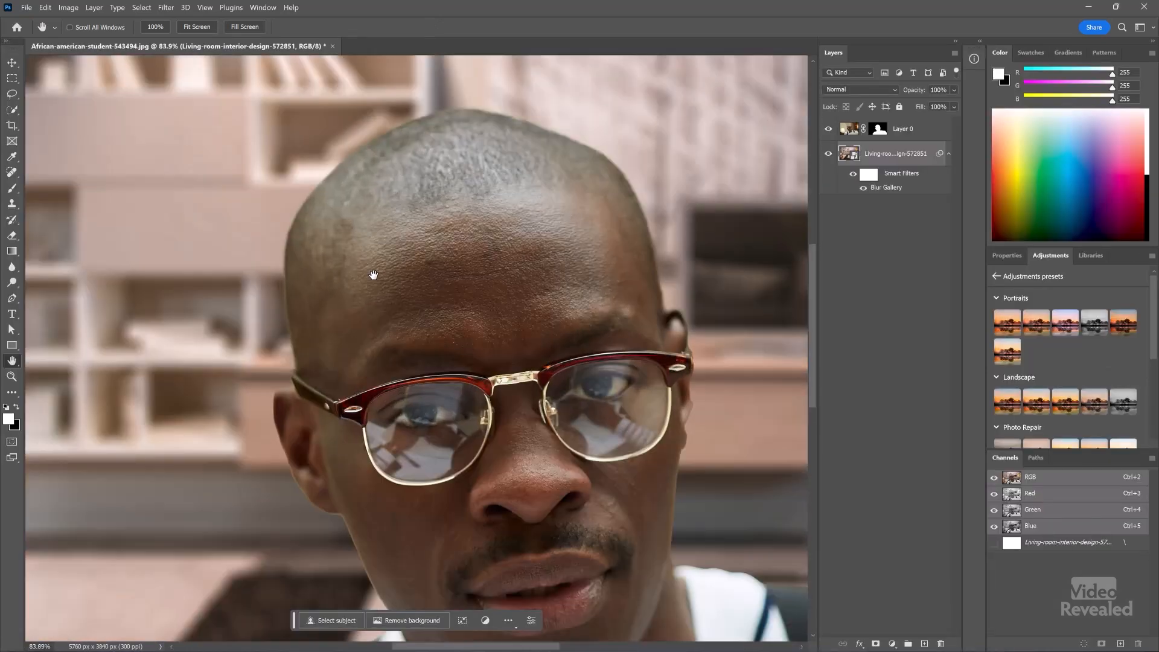
pyautogui.scroll(3, 316, 306)
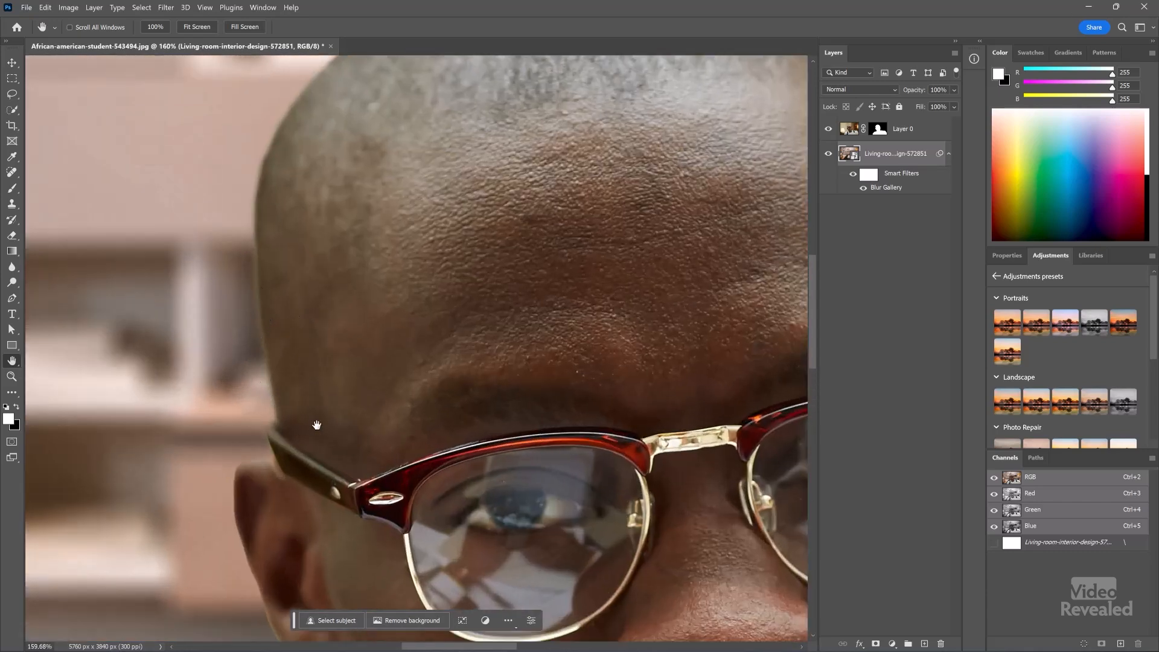
pyautogui.moveTo(317, 425); pyautogui.dragTo(319, 241)
pyautogui.moveTo(459, 481); pyautogui.dragTo(432, 415)
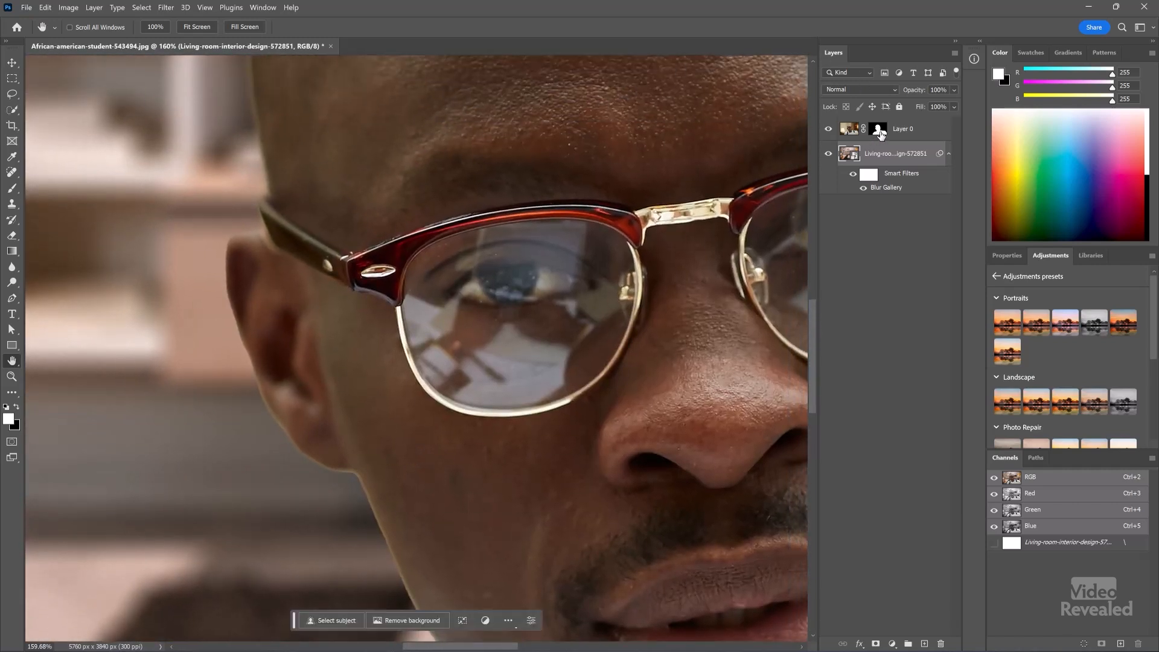
pyautogui.keyDown('shift'); pyautogui.click(878, 128); pyautogui.keyUp('shift')
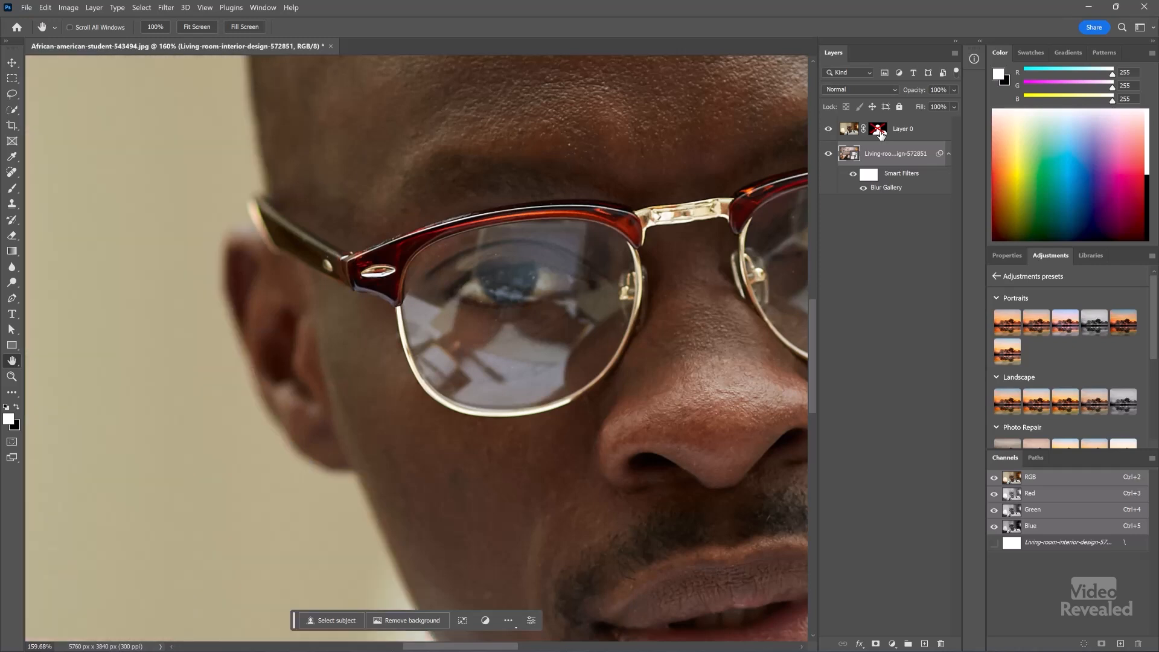
pyautogui.keyDown('shift'); pyautogui.click(881, 134); pyautogui.keyUp('shift')
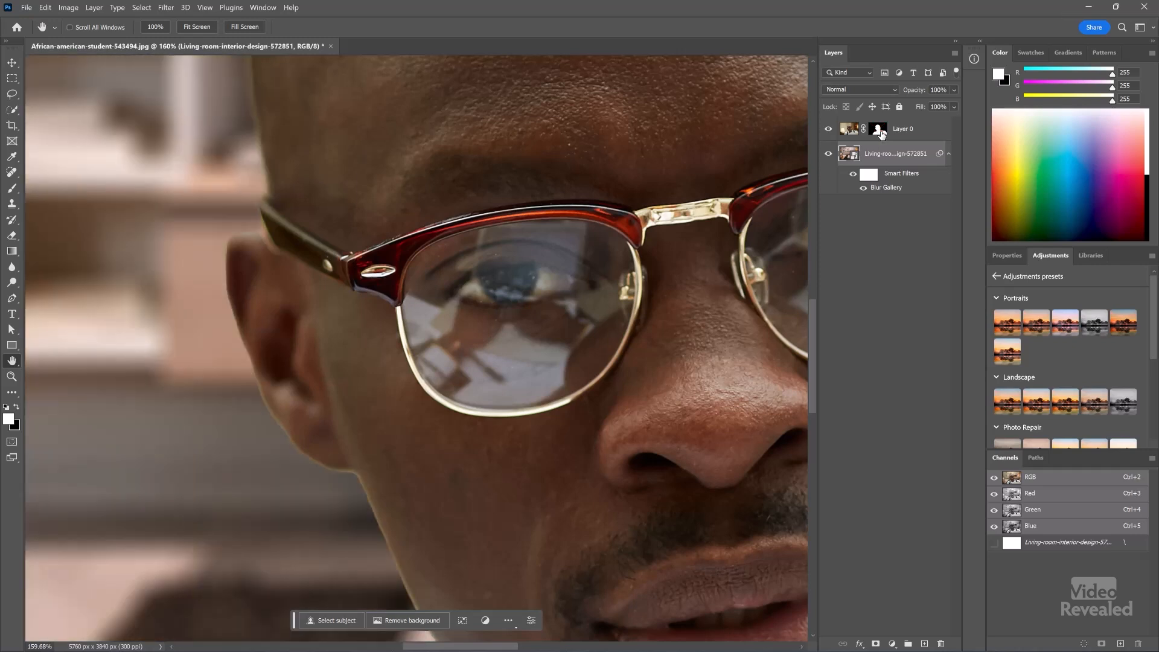
pyautogui.keyDown('shift'); pyautogui.click(881, 134); pyautogui.keyUp('shift')
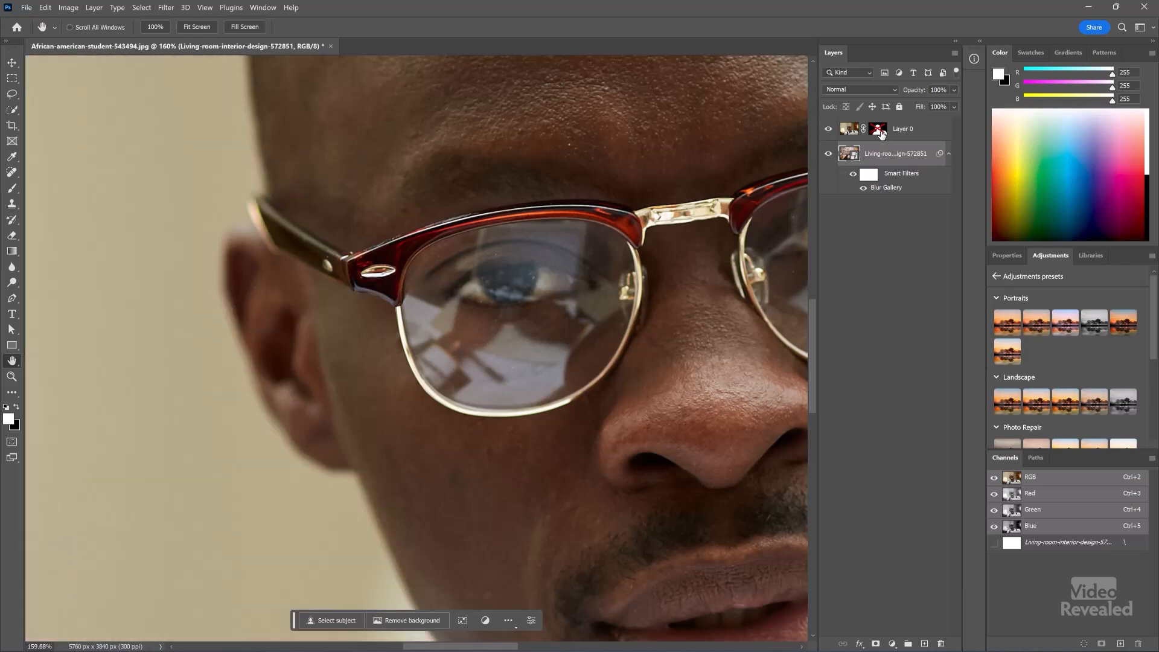
pyautogui.keyDown('shift'); pyautogui.click(882, 134); pyautogui.keyUp('shift')
pyautogui.moveTo(403, 125); pyautogui.dragTo(456, 344)
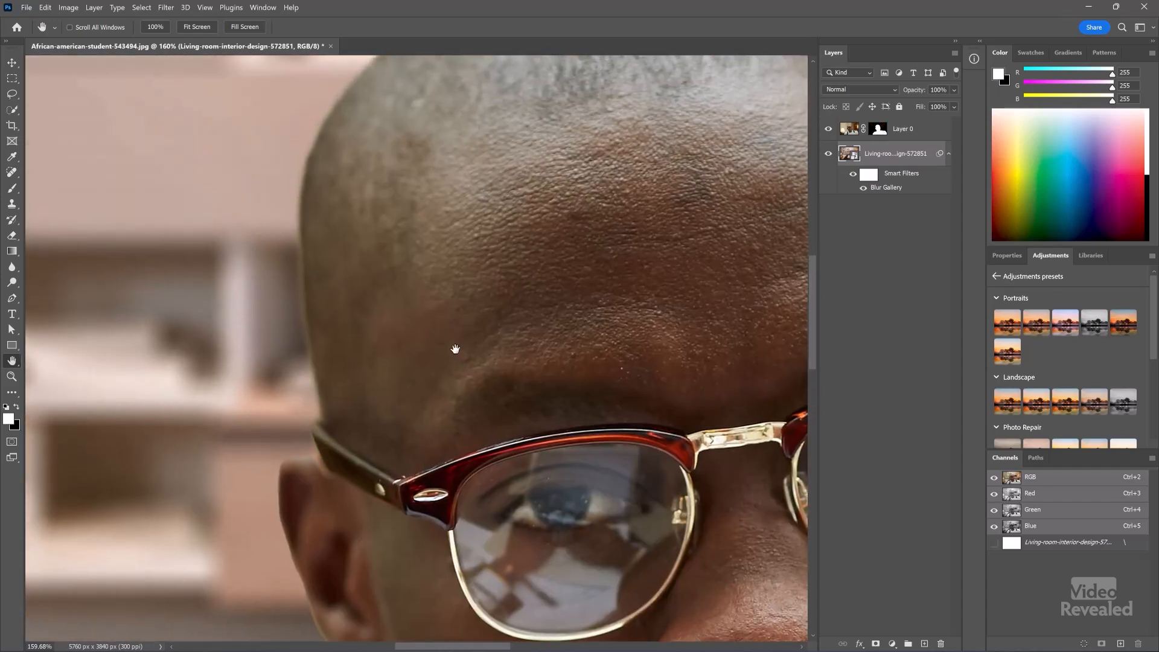
pyautogui.moveTo(422, 269); pyautogui.dragTo(224, 356)
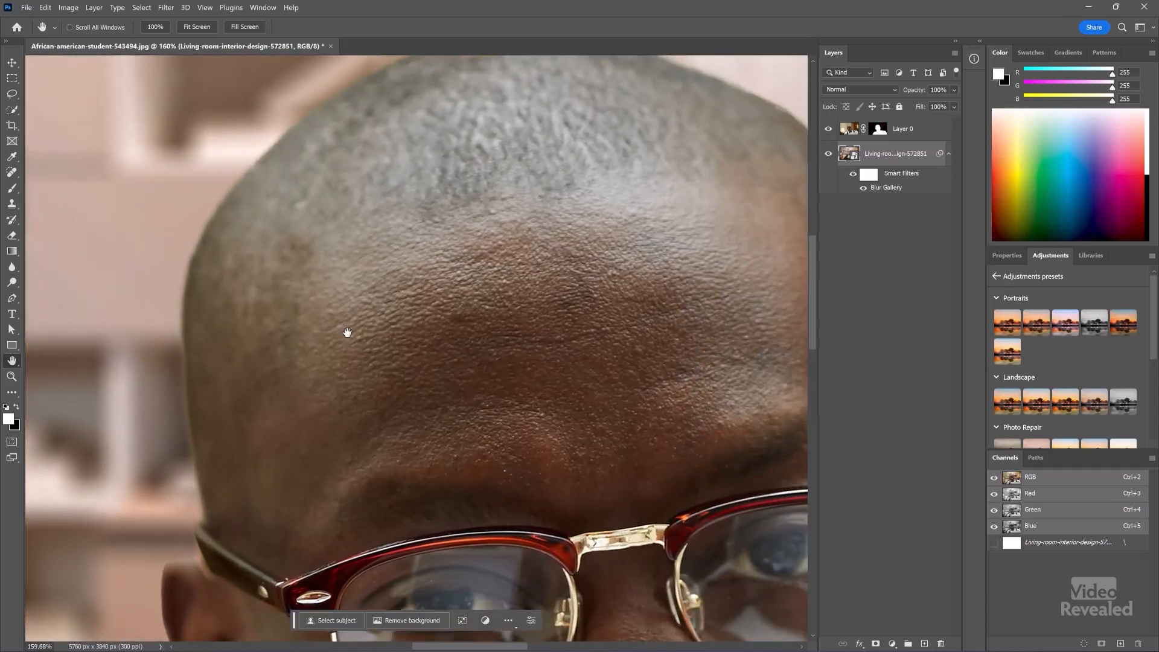
pyautogui.scroll(-12, 465, 301)
pyautogui.scroll(4, 464, 301)
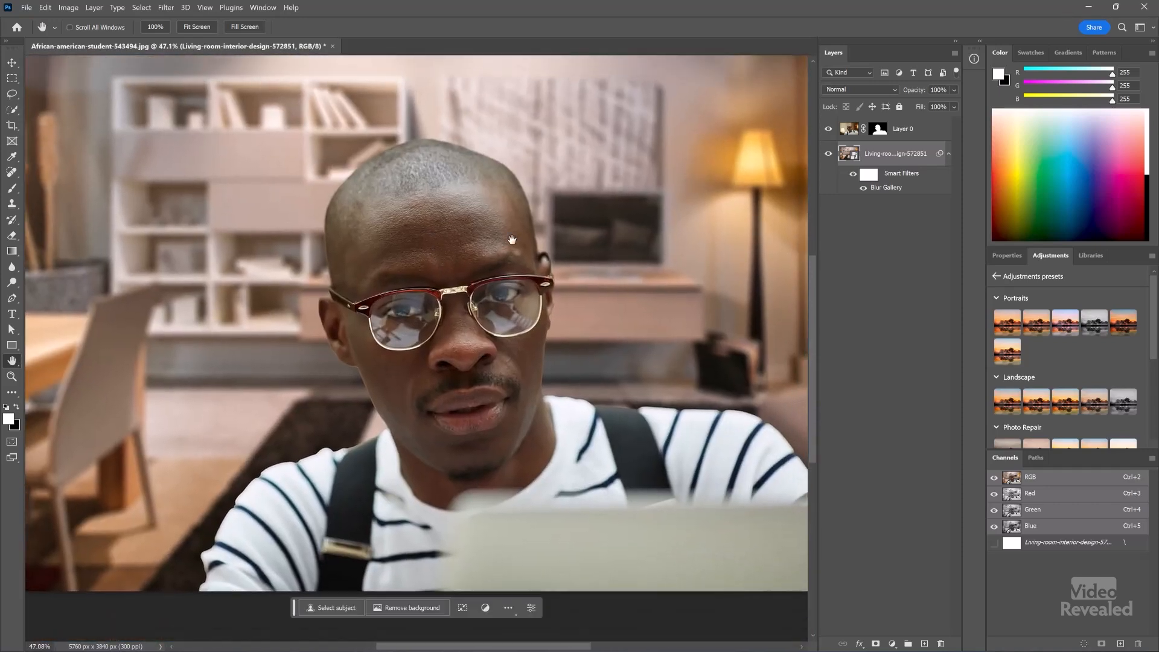
# Load the Layer 0 mask as a selection and contract that selection by 1 pixel.
pyautogui.hotkey('ctrl', '0')
pyautogui.press('b')
pyautogui.click(887, 133)
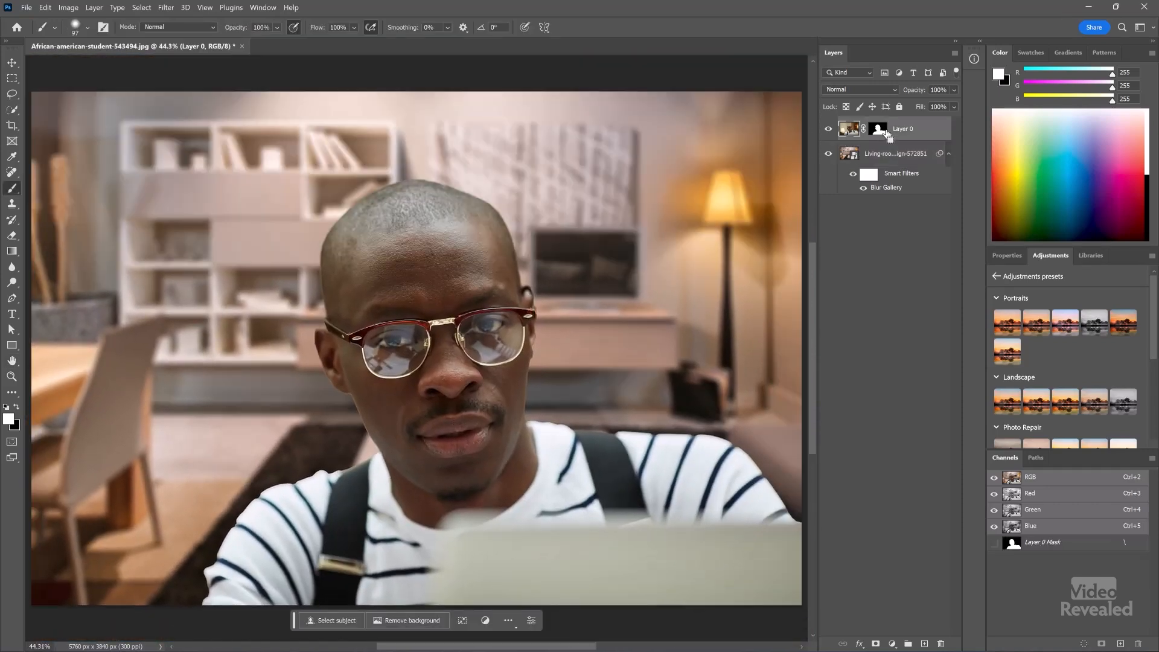
pyautogui.keyDown('ctrl'); pyautogui.click(881, 133); pyautogui.keyUp('ctrl')
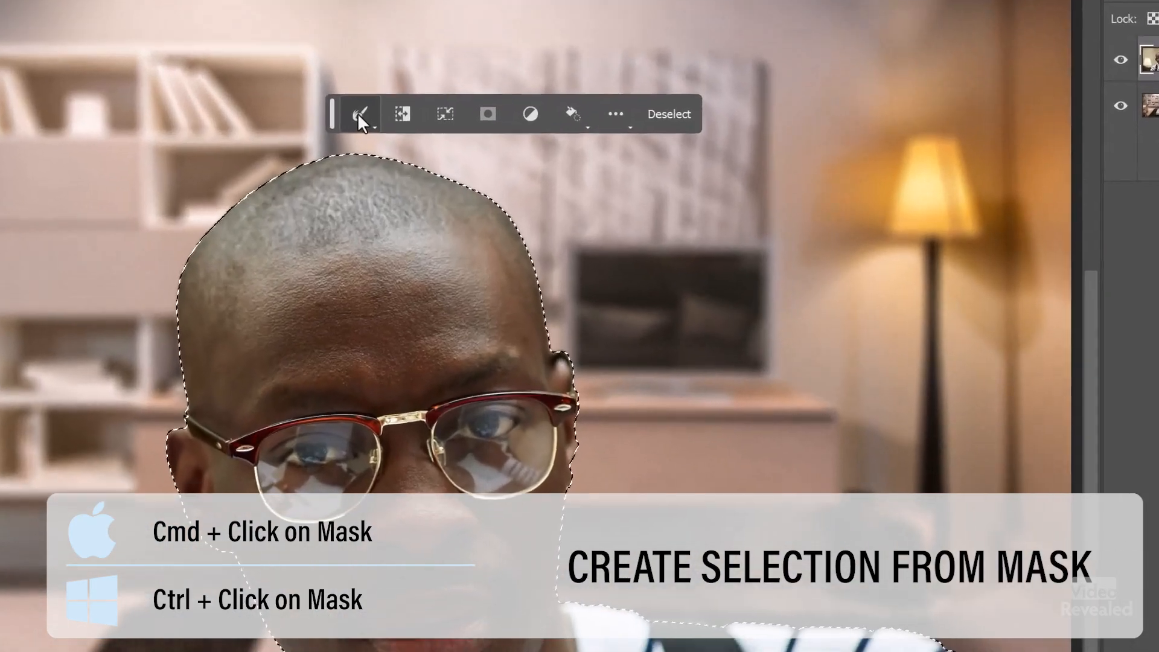
pyautogui.click(419, 158)
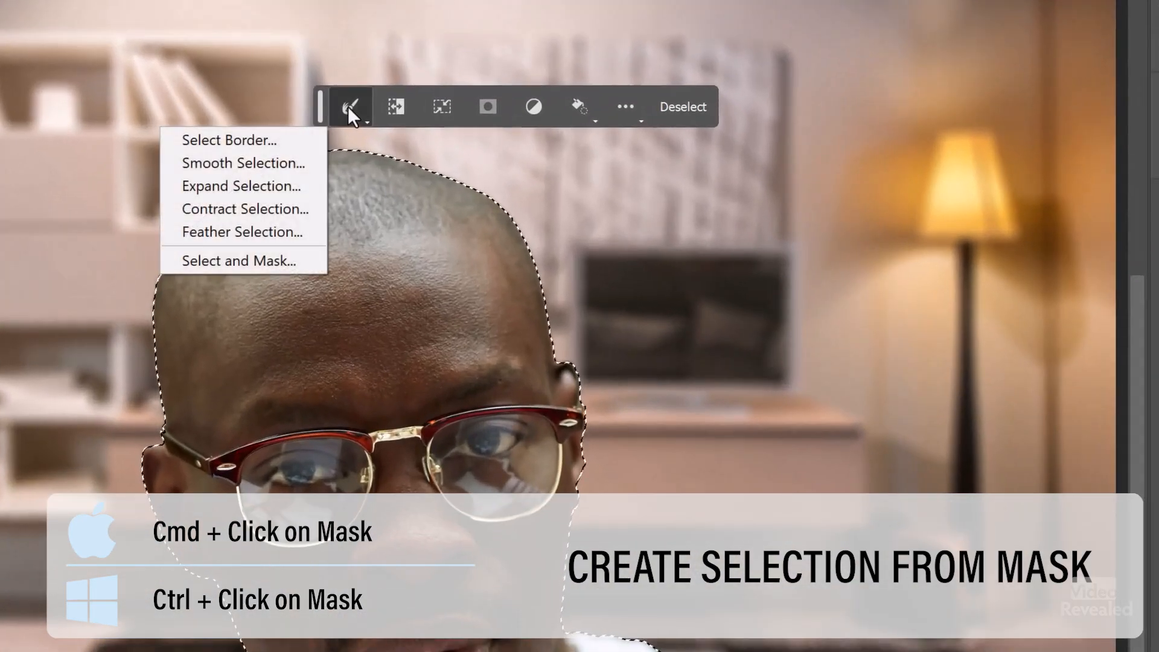
pyautogui.click(260, 211)
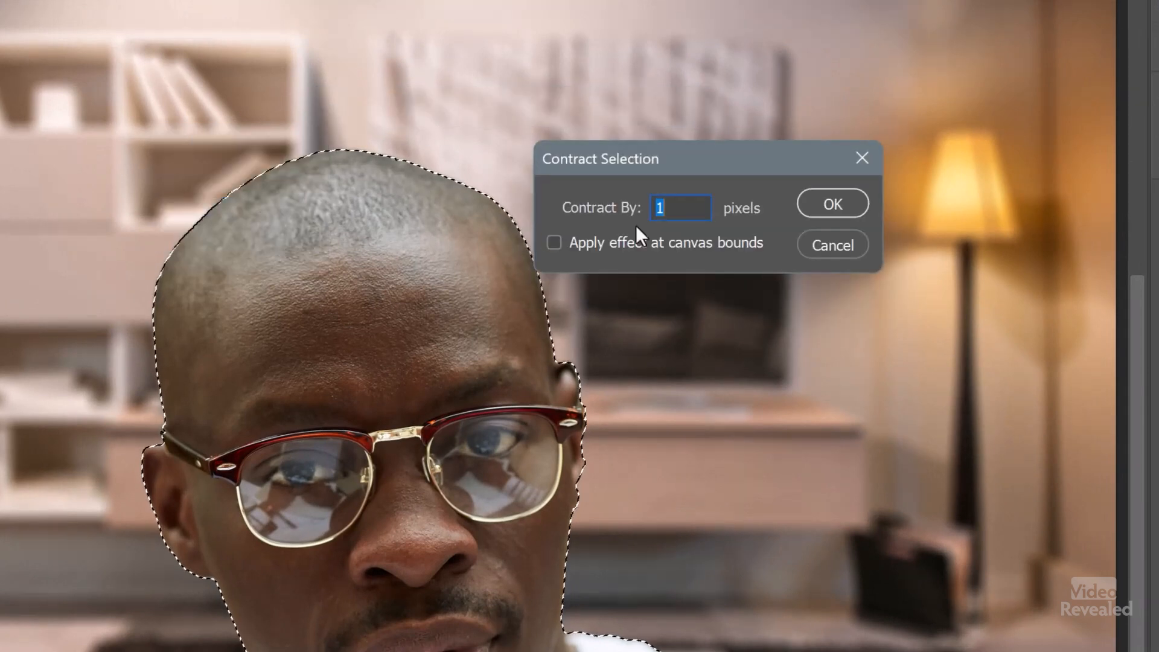
pyautogui.click(830, 203)
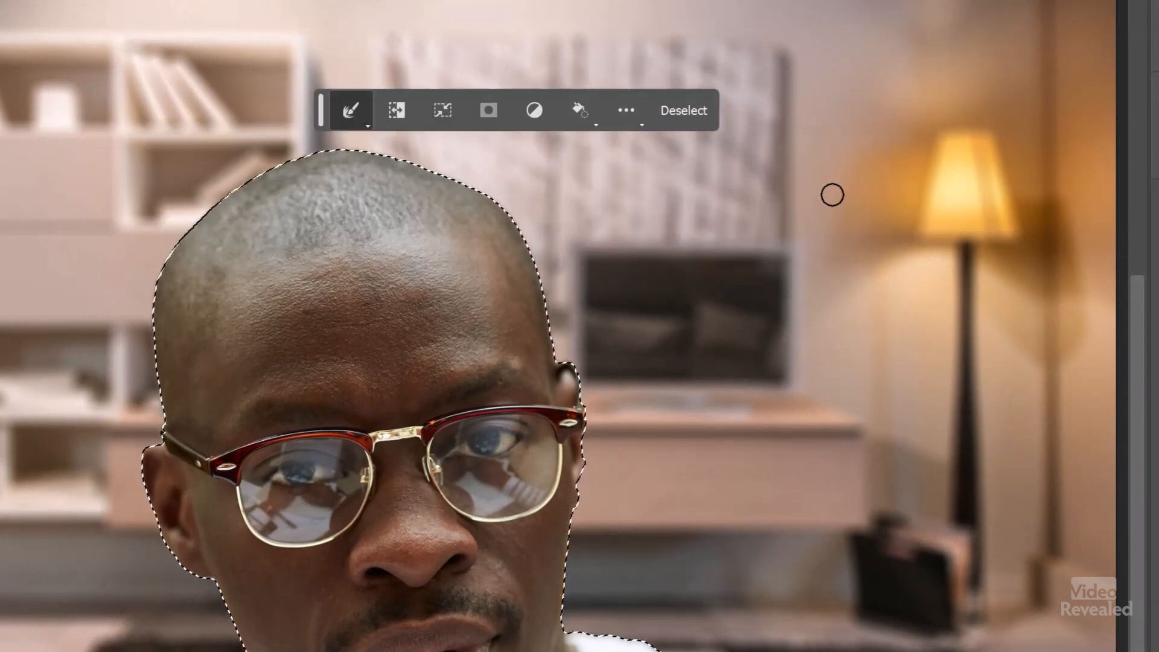
# Invert the selection, activate the Layer 0 mask with black as foreground color, and hide the selection outline.
pyautogui.click(396, 110)
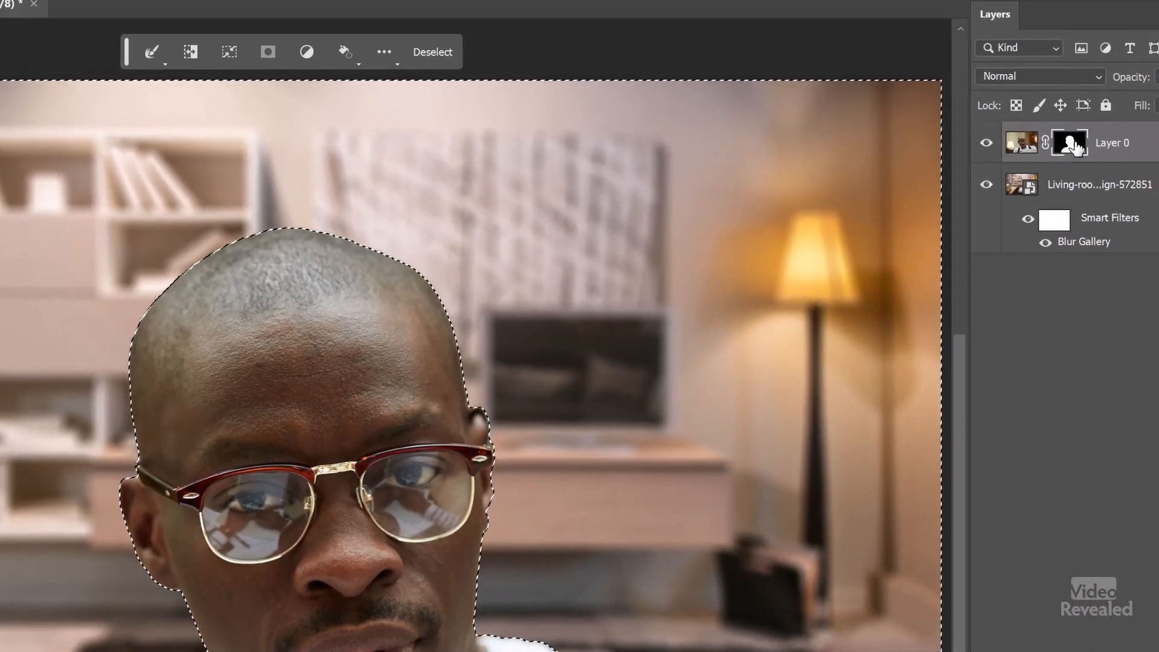
pyautogui.press('v')
pyautogui.hotkey('ctrl', 'd')
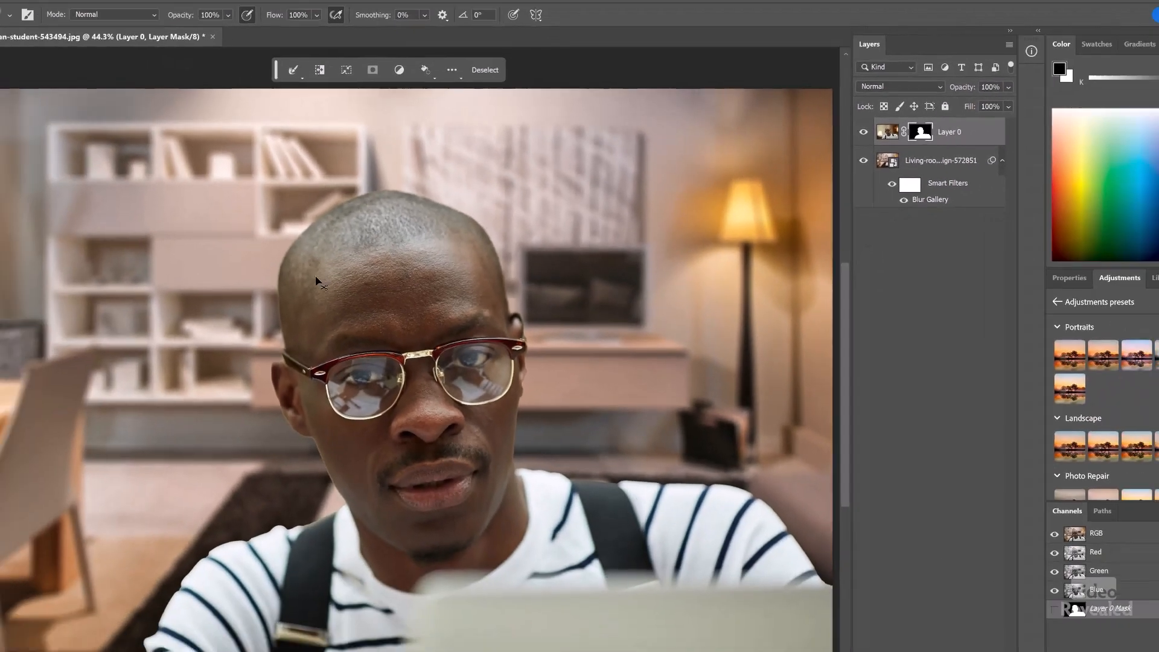
# Examine the masked edge up close along the sides and crown of the man's head.
pyautogui.scroll(7, 140, 367)
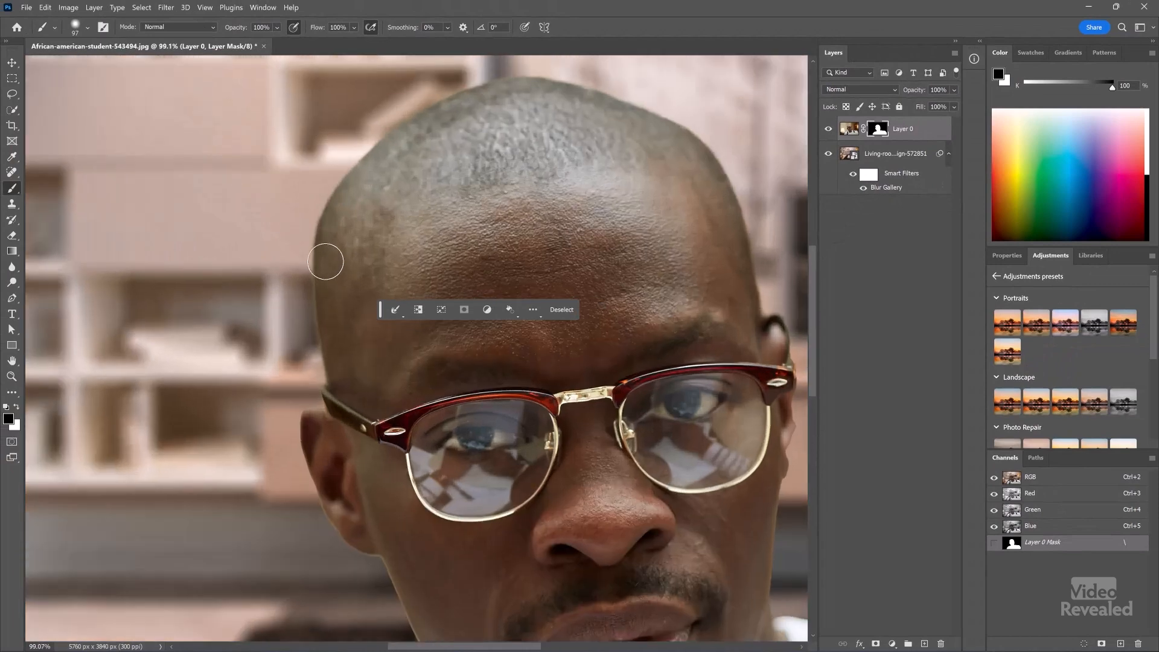
pyautogui.scroll(5, 326, 261)
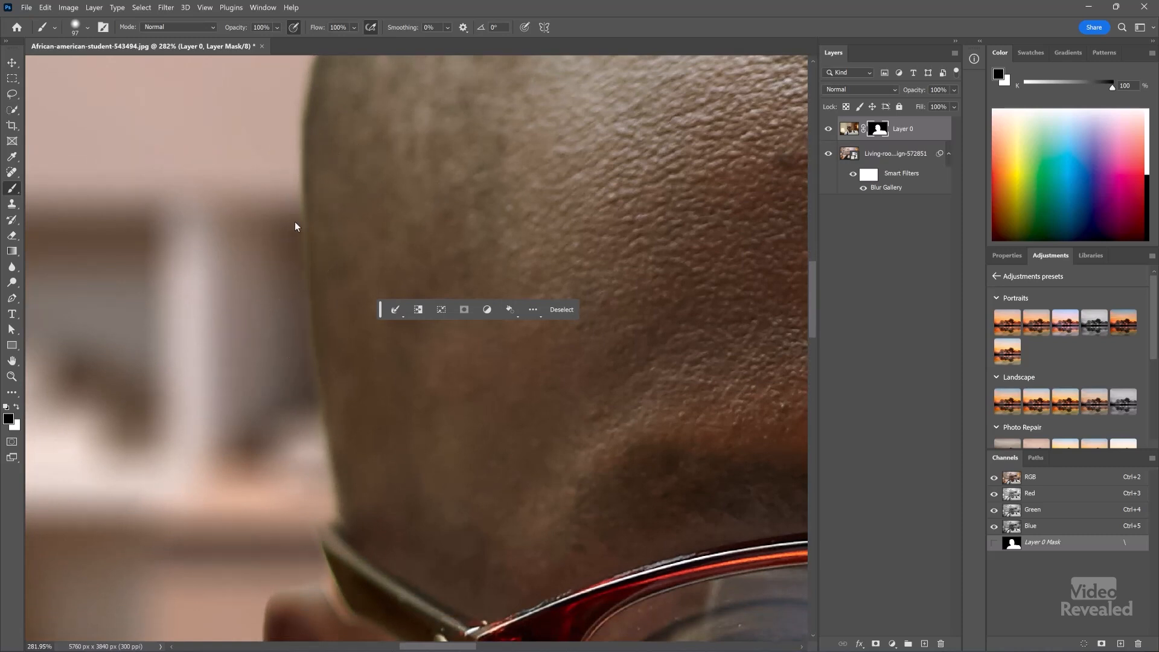
pyautogui.scroll(5, 366, 235)
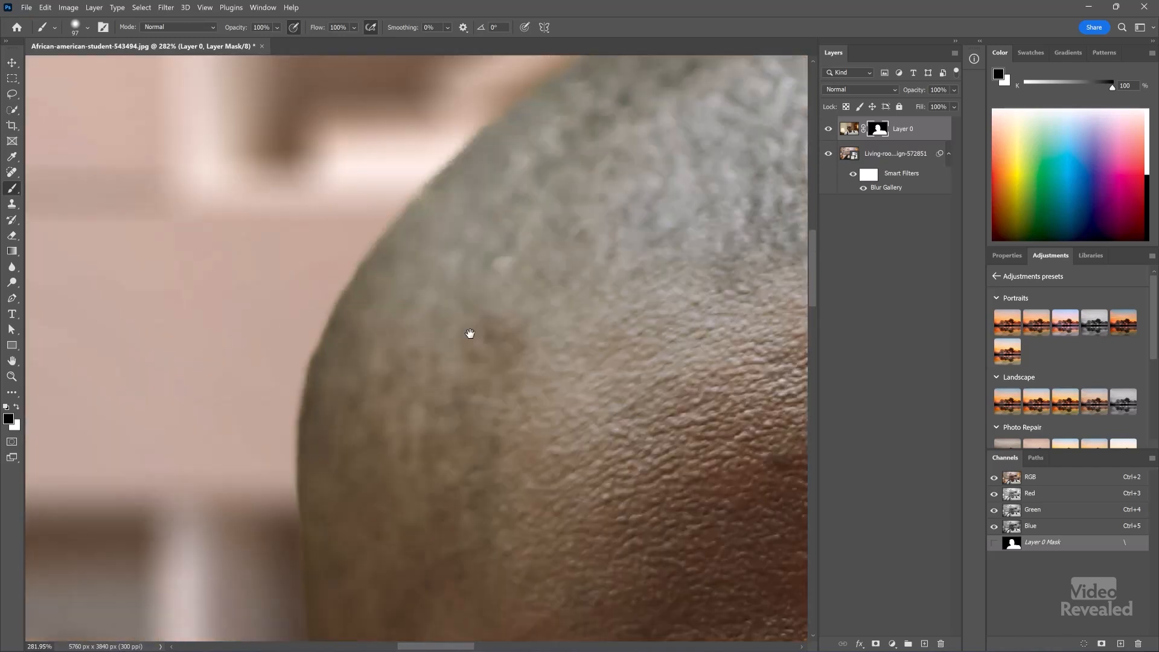
pyautogui.scroll(3, 459, 351)
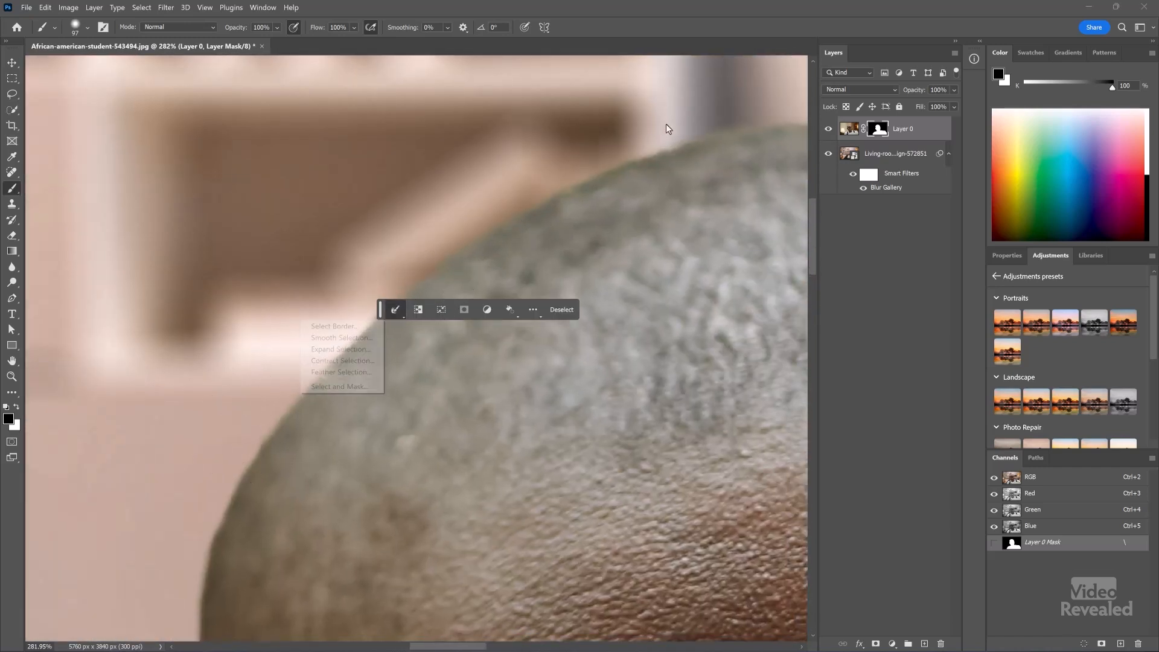
pyautogui.moveTo(673, 191); pyautogui.dragTo(442, 269)
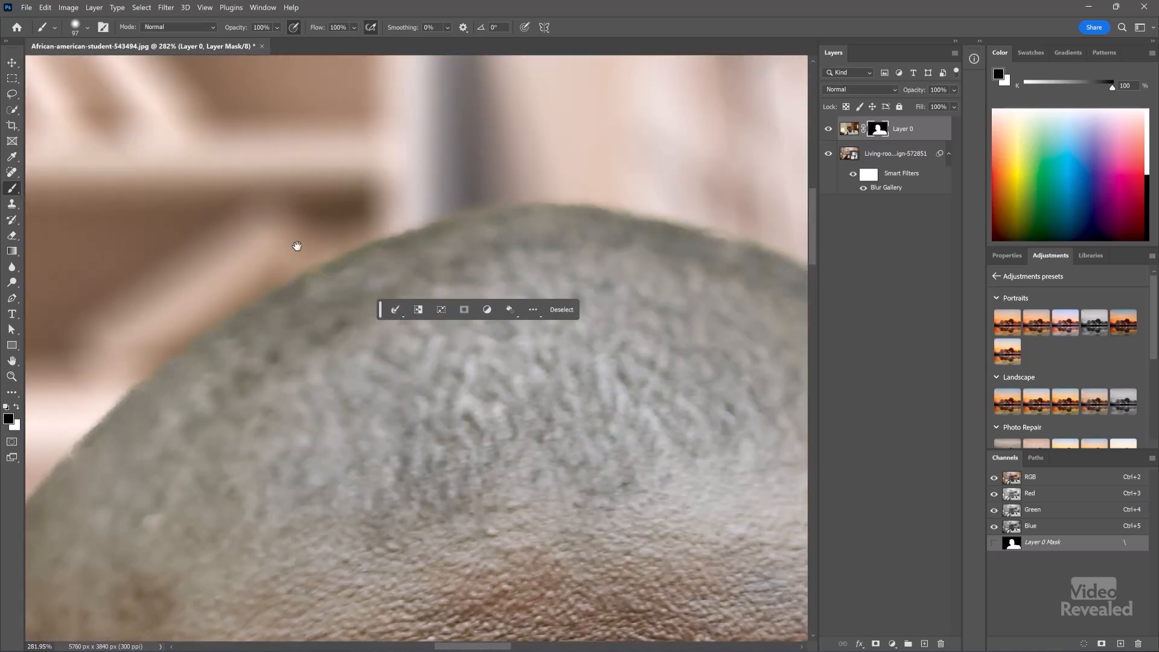
pyautogui.moveTo(655, 248); pyautogui.dragTo(341, 178)
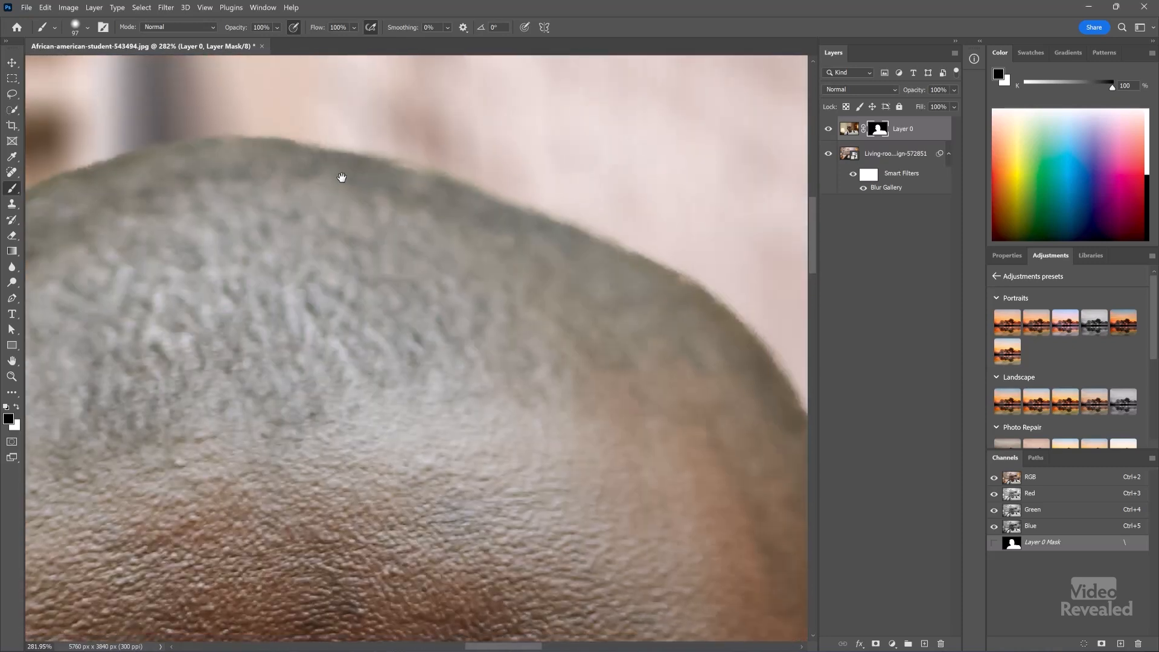
pyautogui.moveTo(686, 331); pyautogui.dragTo(447, 189)
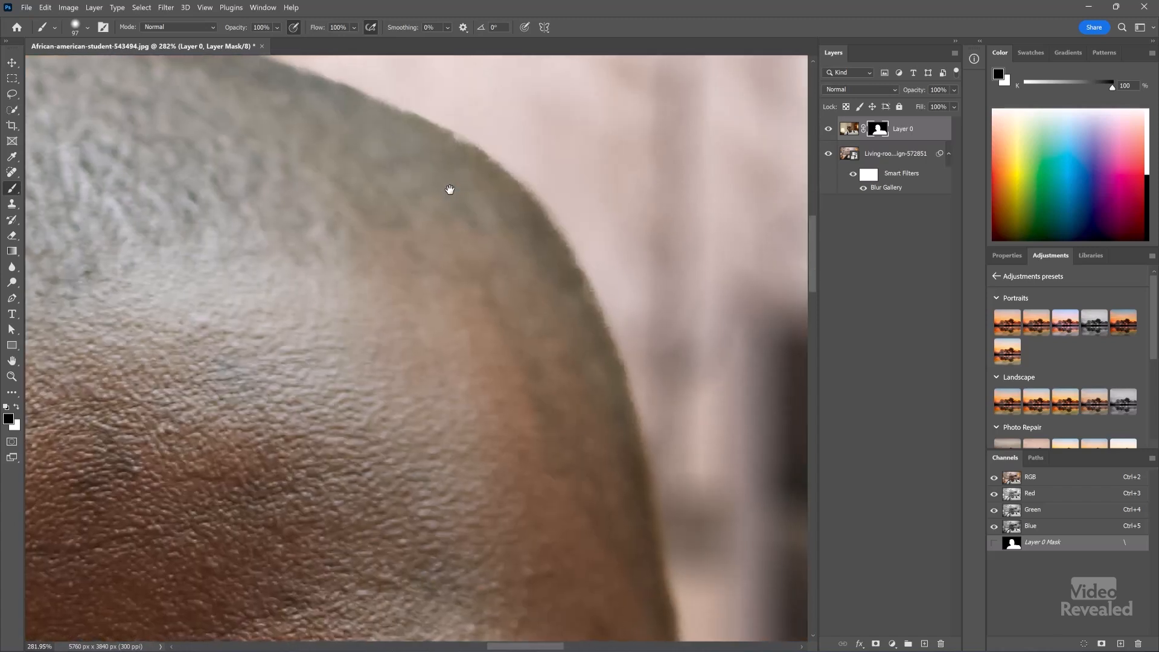
pyautogui.scroll(-5, 559, 261)
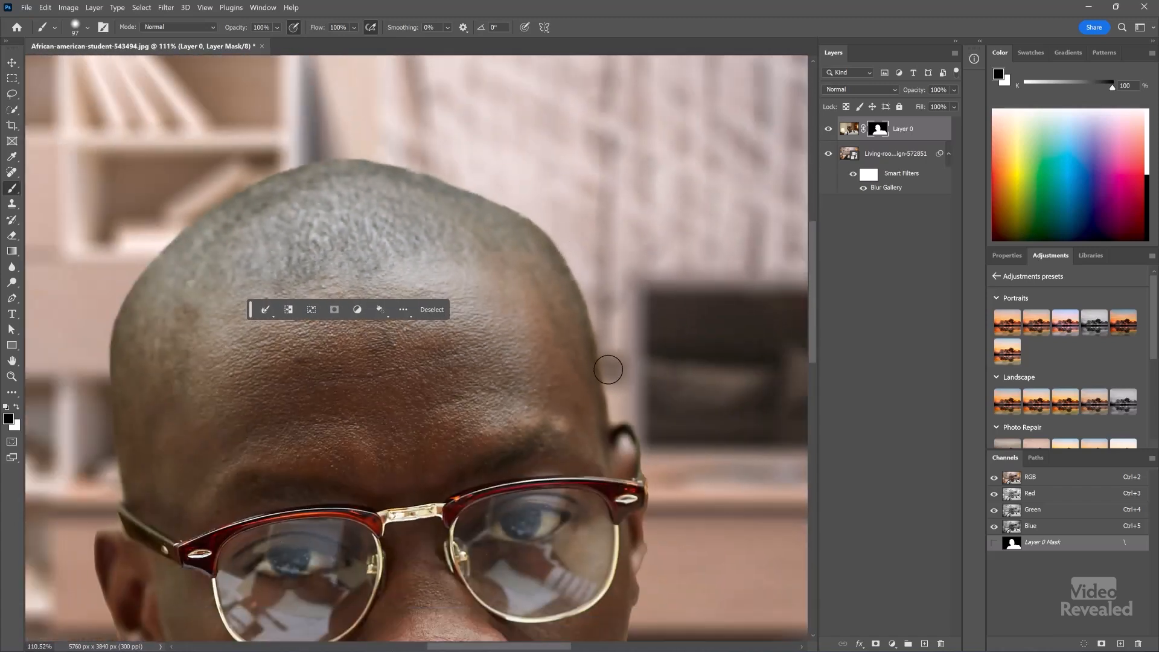
# Clear the hidden, inverted selection around the man after checking the mask edge along his ear and jaw.
pyautogui.moveTo(646, 370); pyautogui.dragTo(704, 228)
pyautogui.moveTo(662, 380); pyautogui.dragTo(669, 267)
pyautogui.moveTo(261, 425); pyautogui.dragTo(331, 382)
pyautogui.scroll(2, 333, 404)
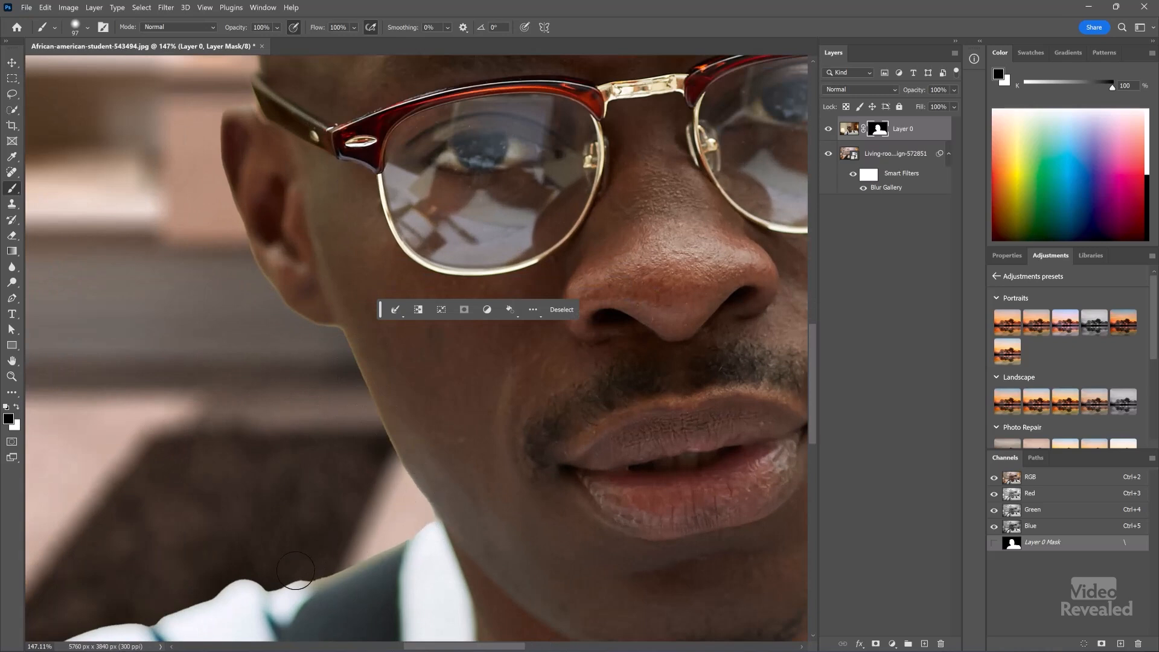
pyautogui.scroll(3, 292, 284)
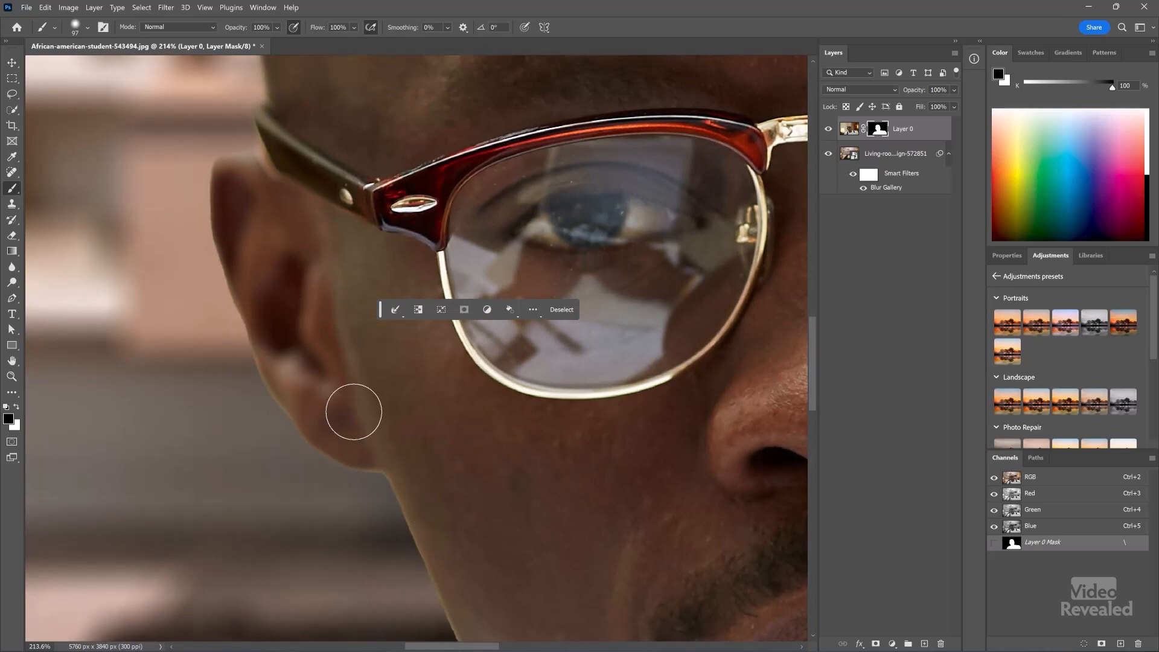
pyautogui.hotkey('ctrl', 'd')
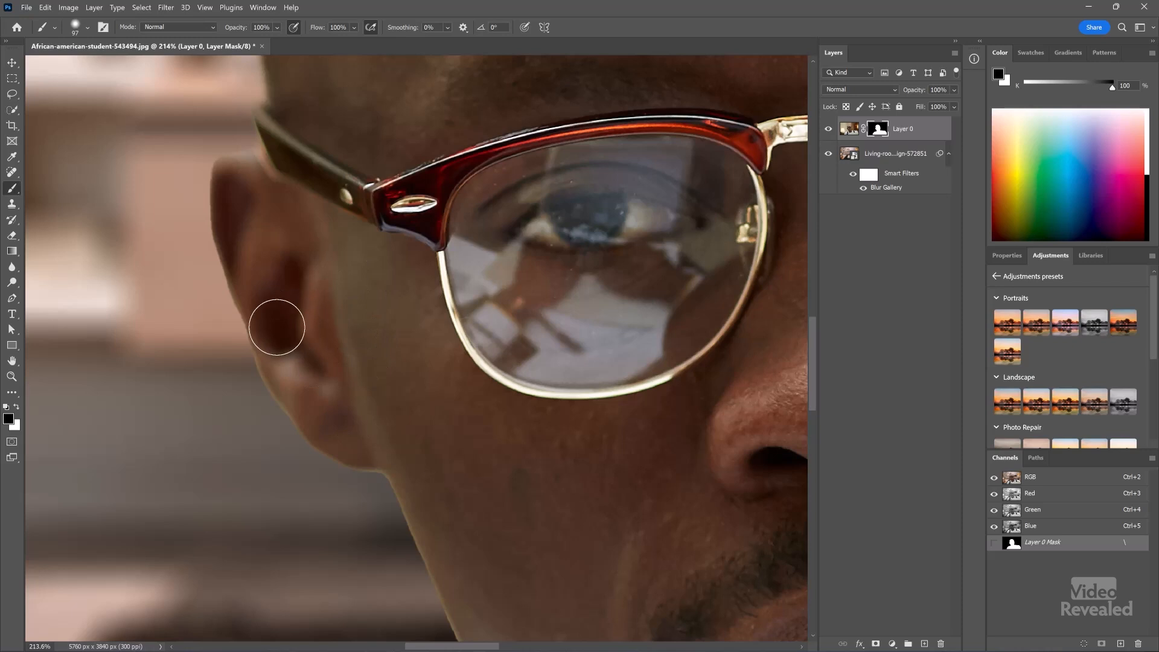
# Reduce the brush to a soft 50 px tip for working along the edge of the man's ear.
pyautogui.scroll(1, 253, 315)
pyautogui.scroll(1, 252, 315)
pyautogui.keyDown('alt'); pyautogui.rightClick(288, 267); pyautogui.keyUp('alt')
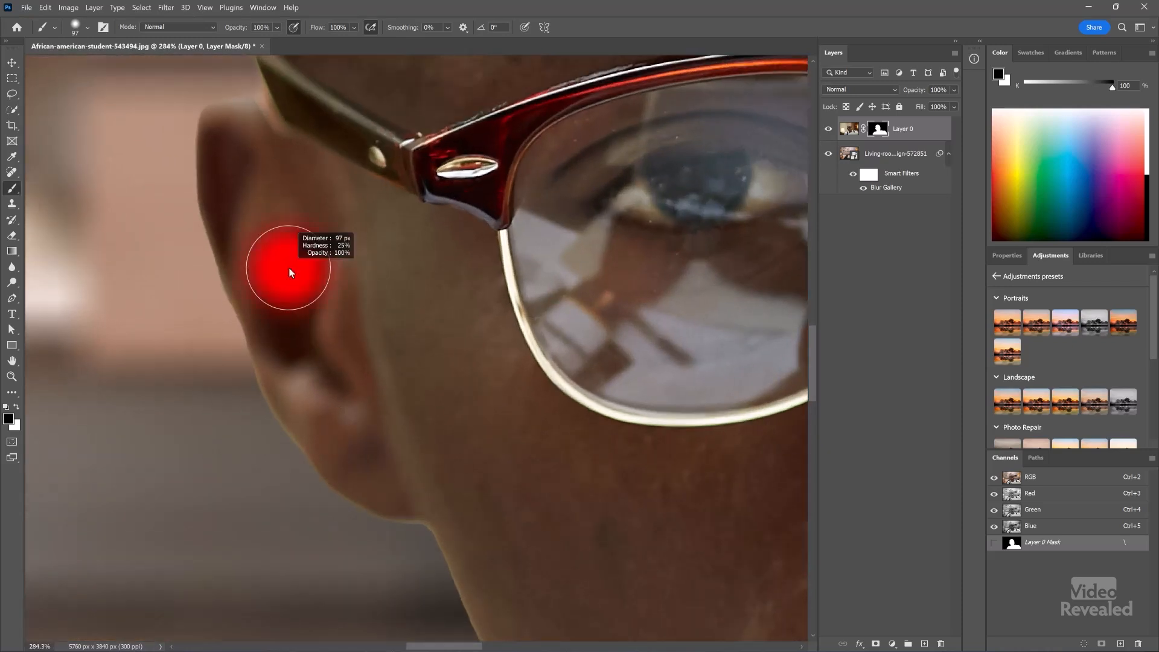
pyautogui.moveTo(290, 229); pyautogui.dragTo(239, 255)
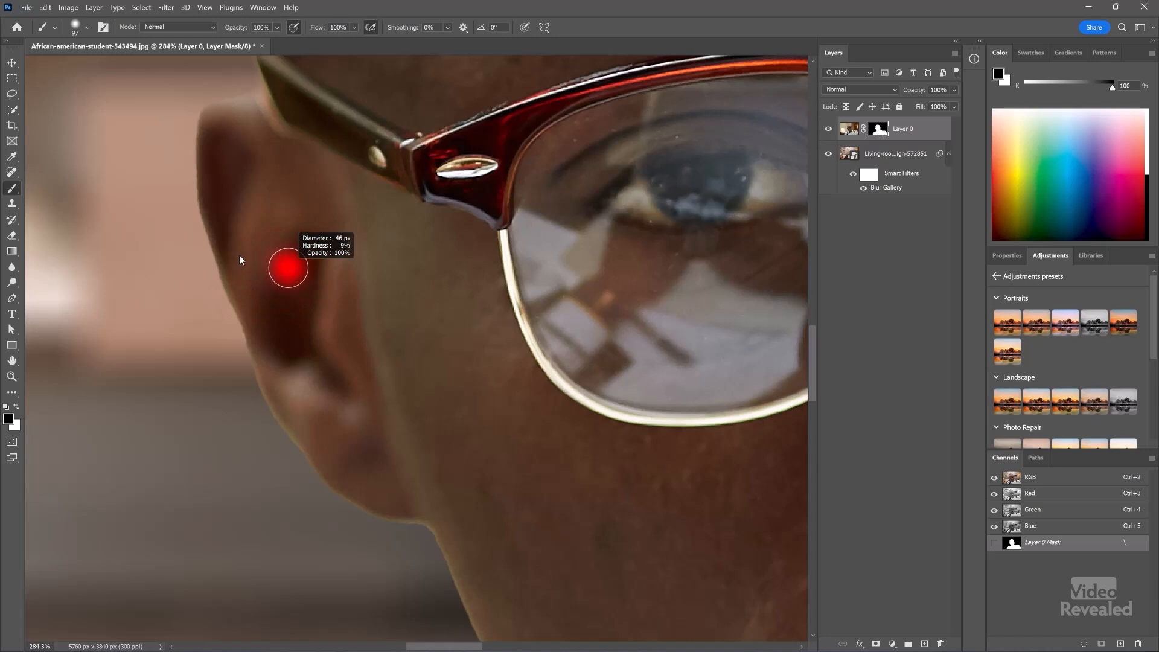
# Display the Layer 0 mask alone, try a black and a white stroke along the ear edge, undo both, and return to the composite.
pyautogui.keyDown('alt'); pyautogui.click(876, 136); pyautogui.keyUp('alt')
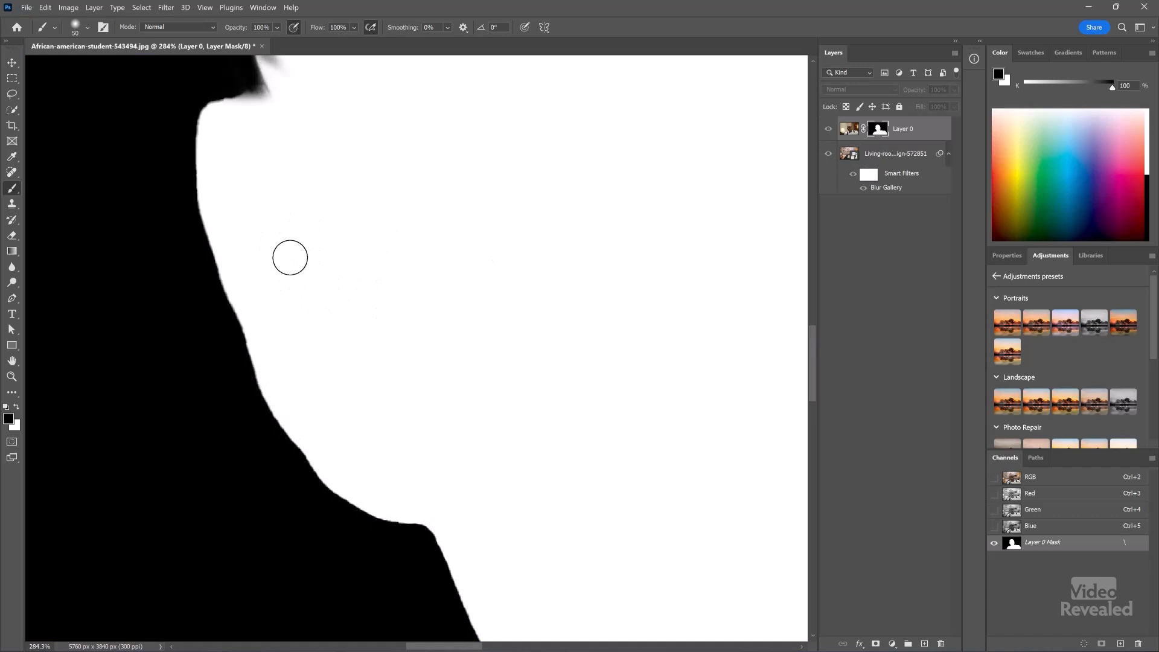
pyautogui.moveTo(241, 248); pyautogui.dragTo(272, 357)
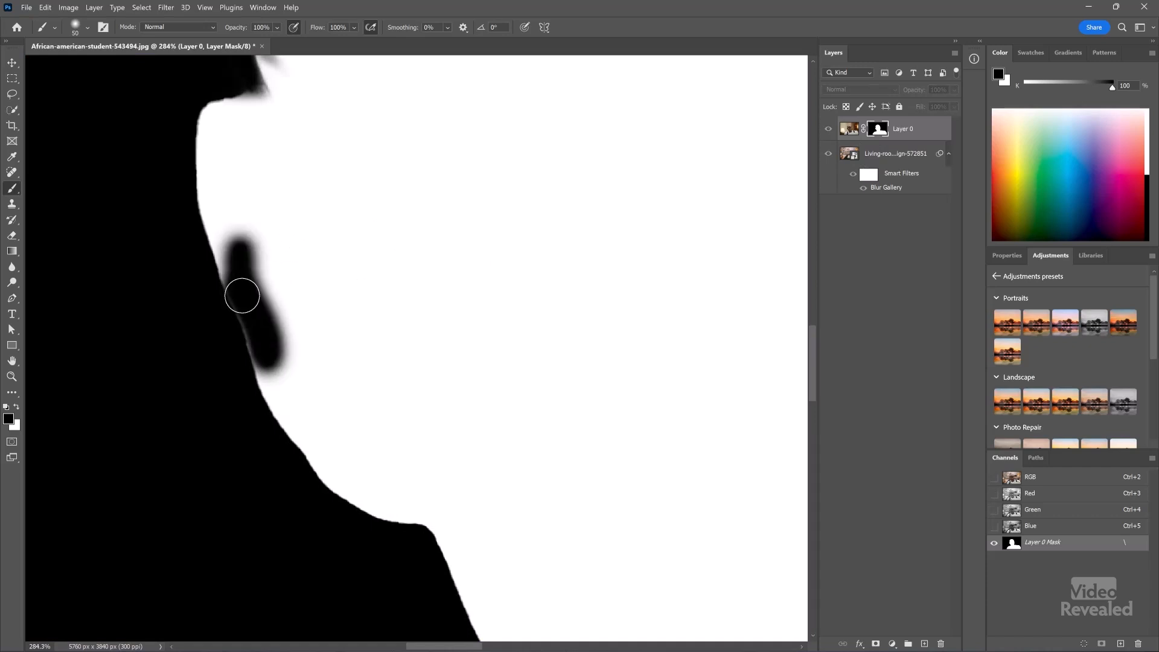
pyautogui.hotkey('ctrl', 'z')
pyautogui.press('x')
pyautogui.moveTo(246, 303)
pyautogui.mouseDown()
pyautogui.moveTo(251, 331)
pyautogui.moveTo(228, 239)
pyautogui.moveTo(231, 252)
pyautogui.mouseUp()
pyautogui.hotkey('ctrl', 'z')
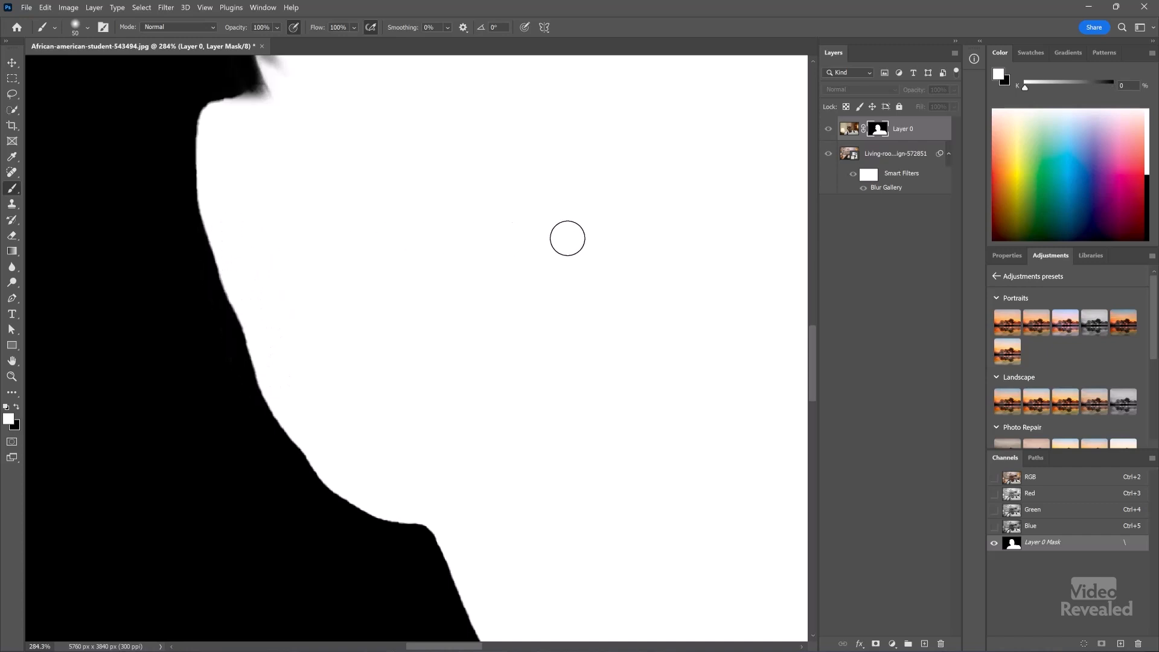
pyautogui.keyDown('alt'); pyautogui.click(870, 132); pyautogui.keyUp('alt')
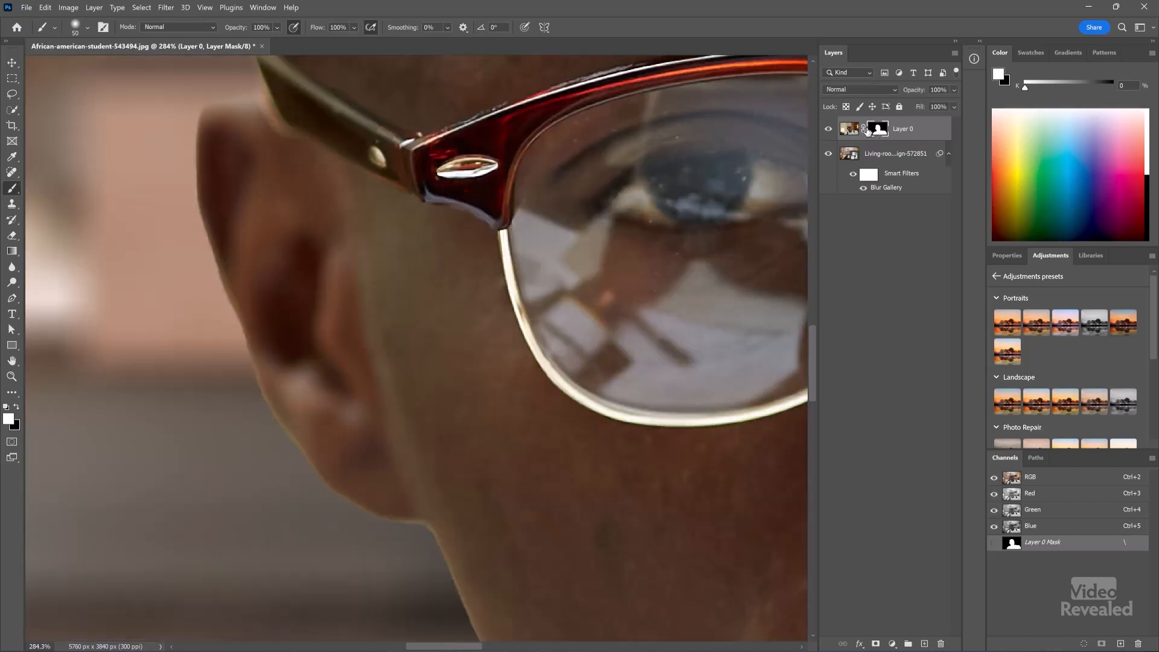
# Turn the Layer 0 mask off and on to compare the ear with the original, leaving the mask active for editing.
pyautogui.click(852, 131)
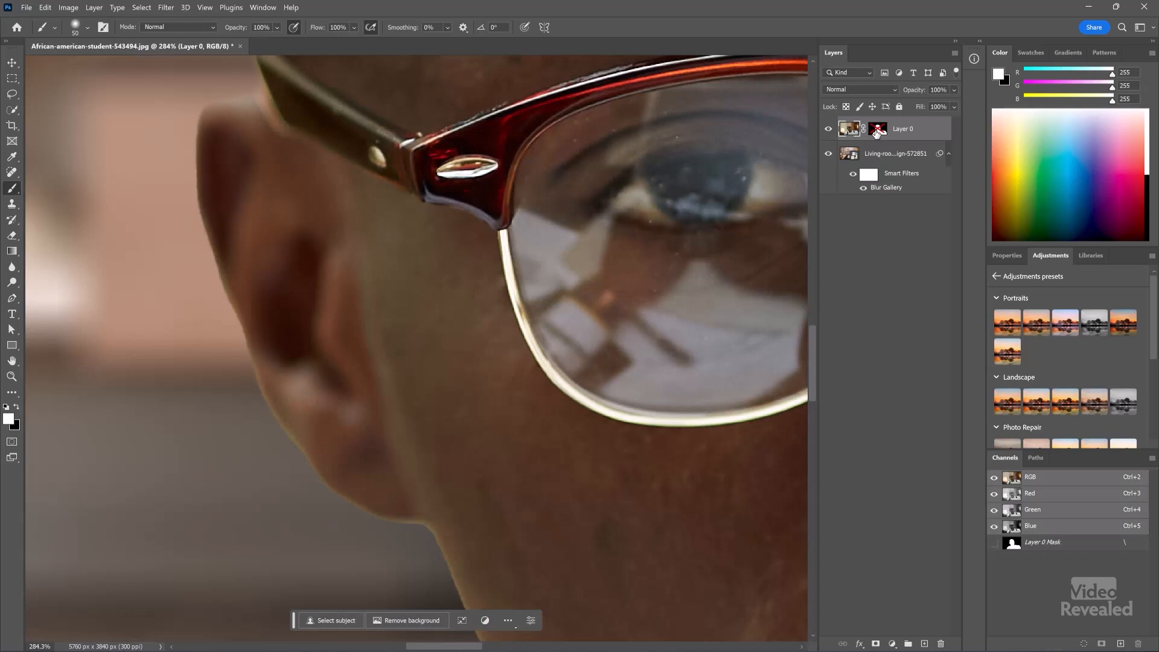
pyautogui.keyDown('shift'); pyautogui.click(877, 131); pyautogui.keyUp('shift')
pyautogui.keyDown('shift'); pyautogui.click(877, 131); pyautogui.keyUp('shift')
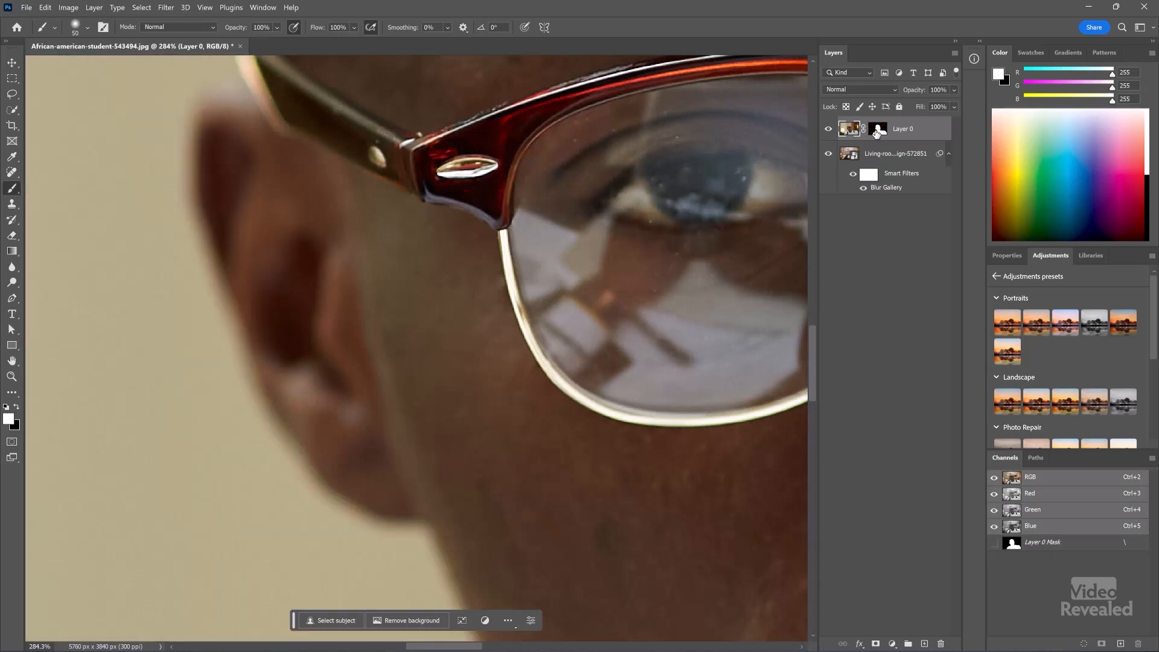
pyautogui.click(878, 131)
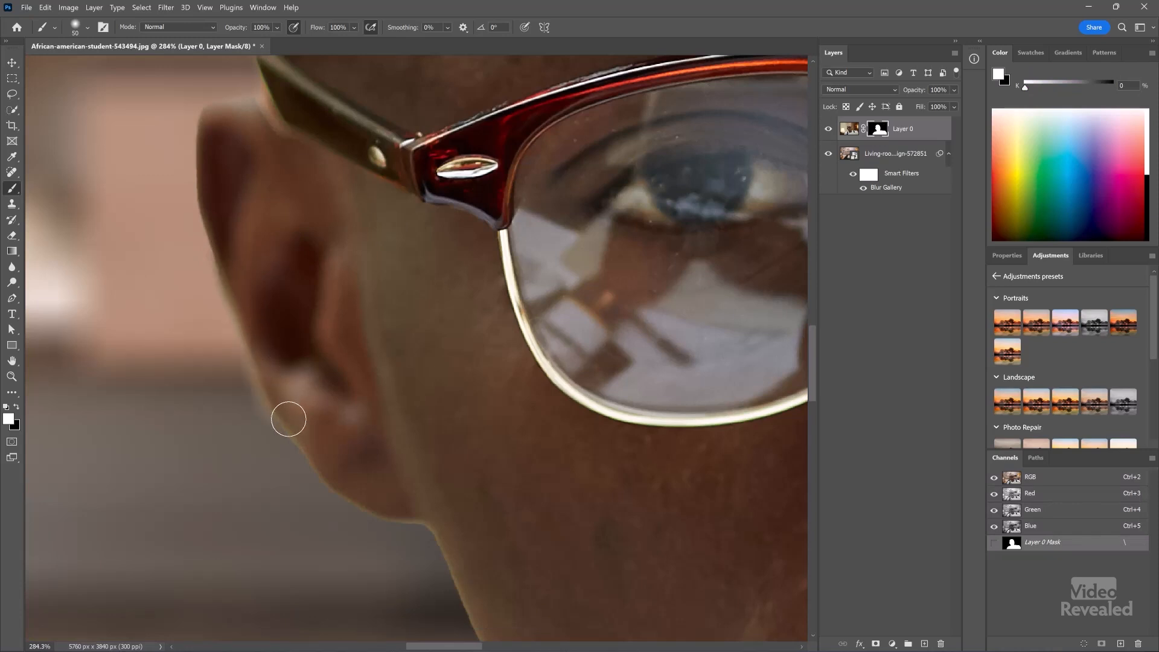
# Paint white on the Layer 0 mask along the upper outer edge of the ear with a soft 27 px brush.
pyautogui.press('x')
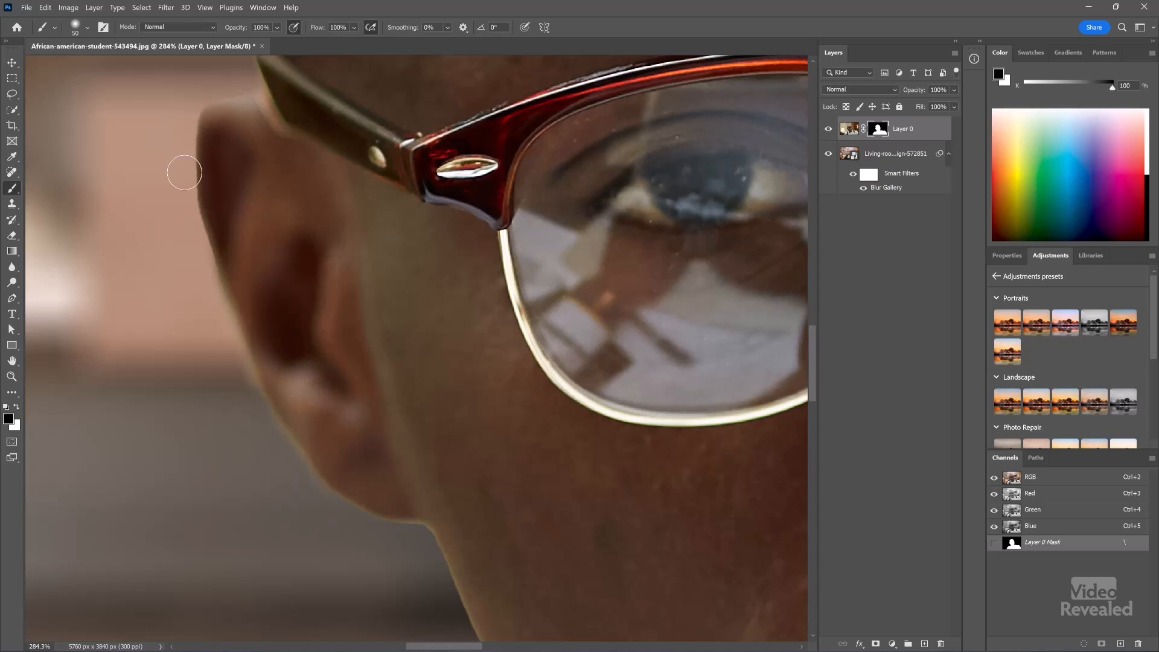
pyautogui.press('x')
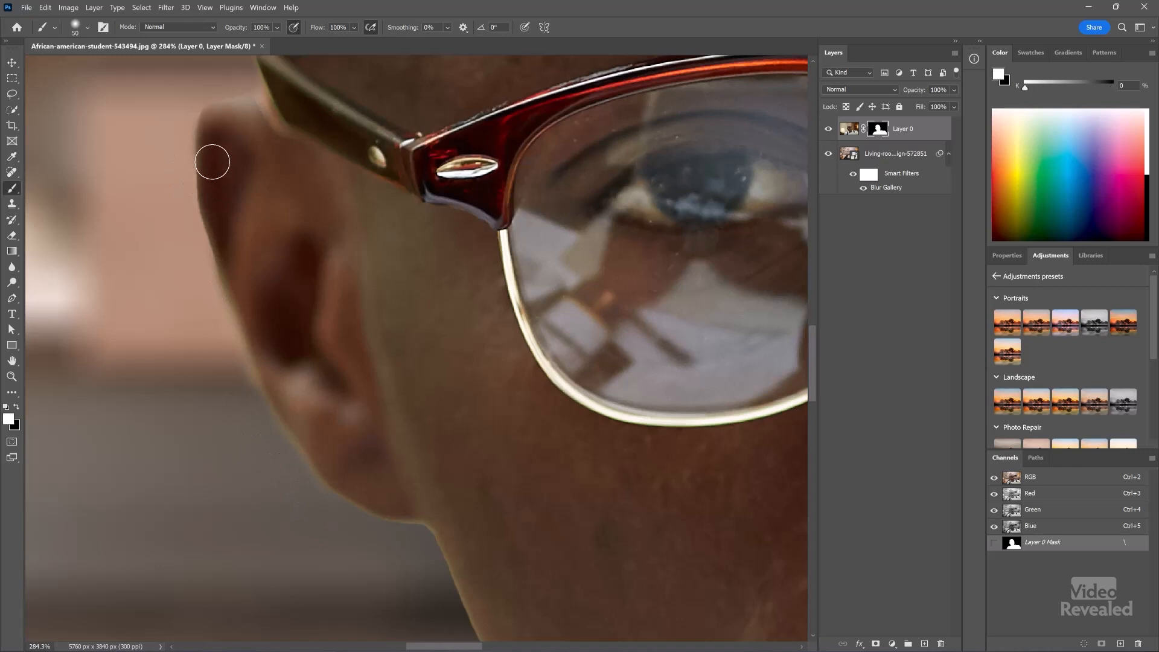
pyautogui.keyDown('alt'); pyautogui.rightClick(242, 206); pyautogui.keyUp('alt')
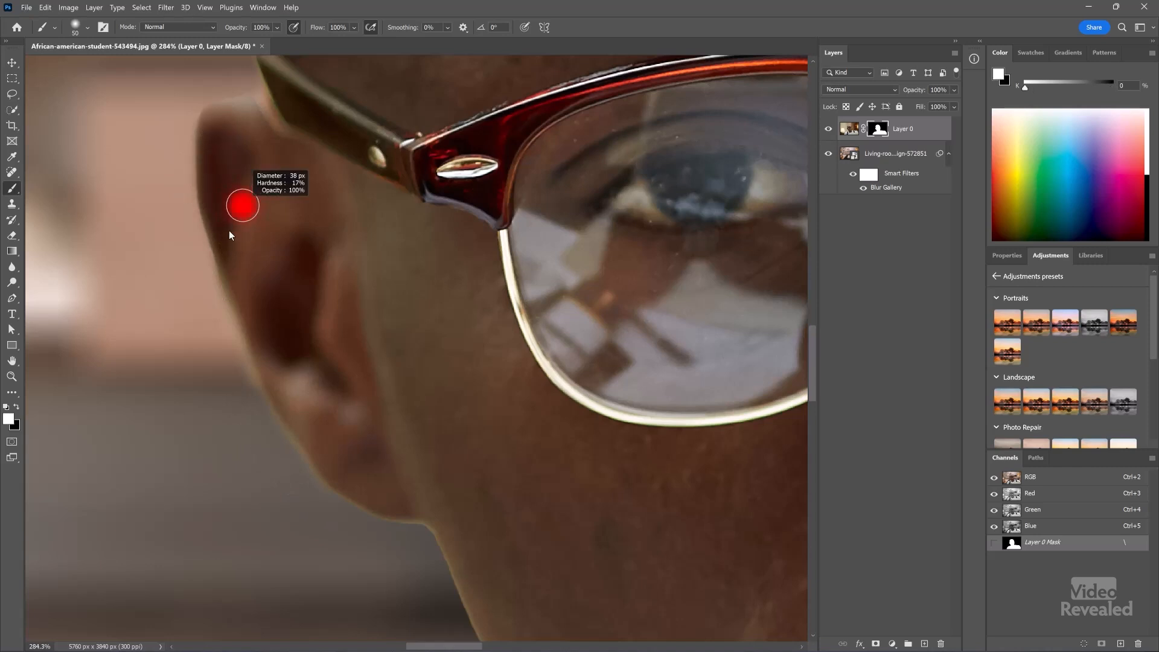
pyautogui.moveTo(229, 231); pyautogui.dragTo(224, 229)
pyautogui.moveTo(220, 182); pyautogui.dragTo(212, 191)
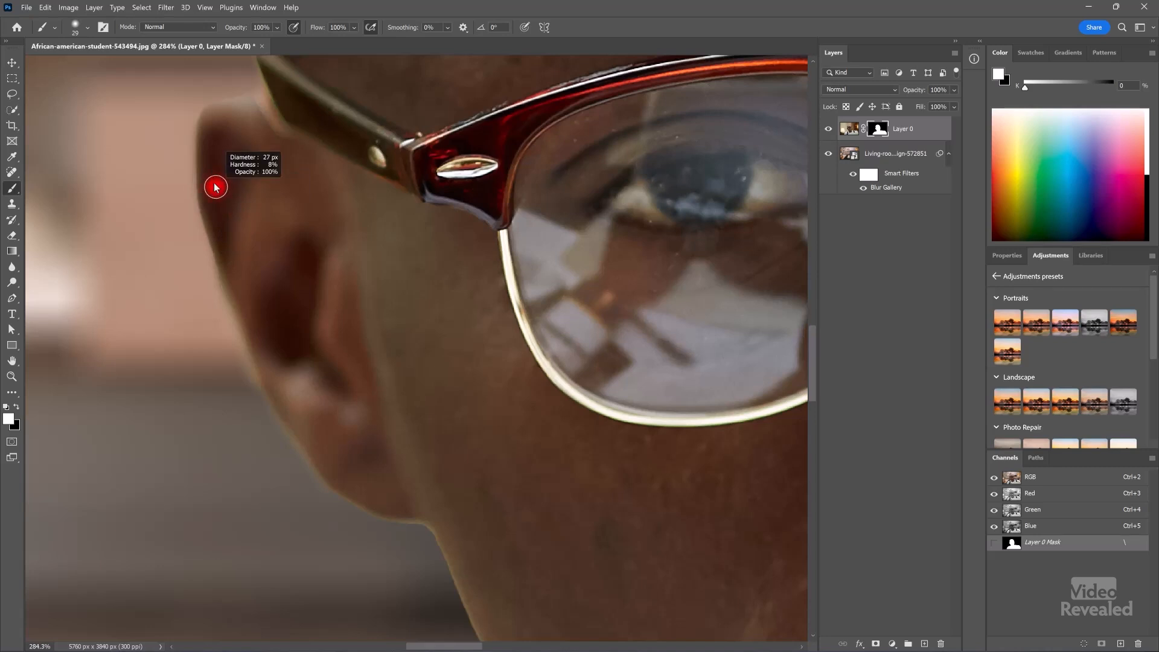
pyautogui.moveTo(212, 207); pyautogui.dragTo(203, 163)
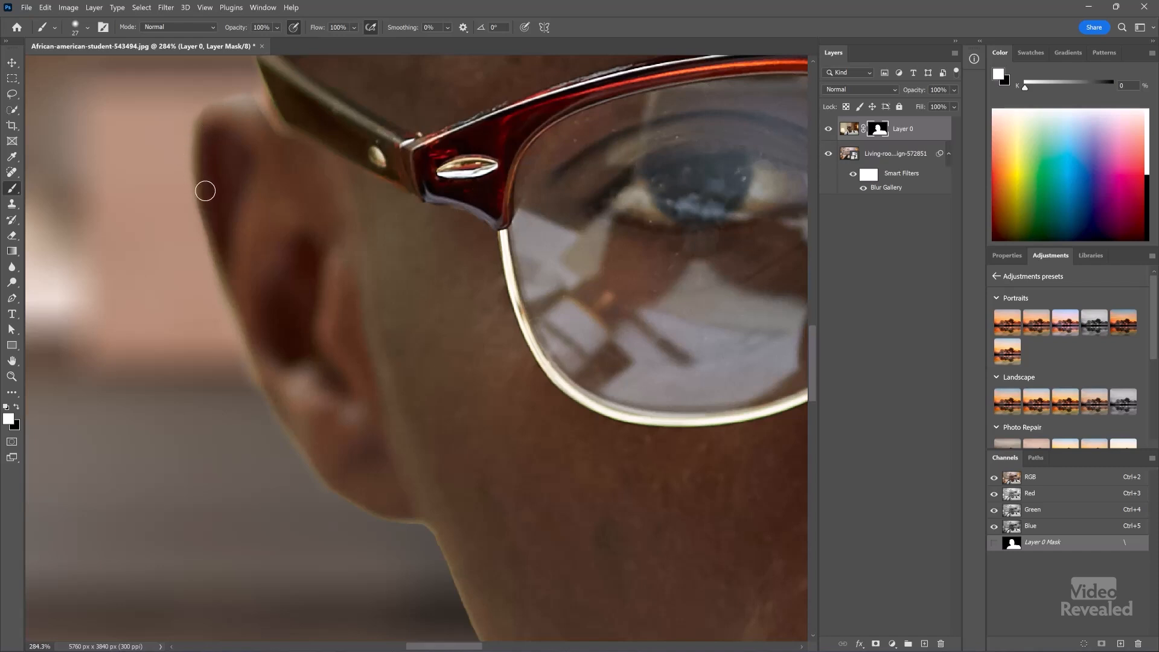
pyautogui.moveTo(271, 160); pyautogui.dragTo(277, 207)
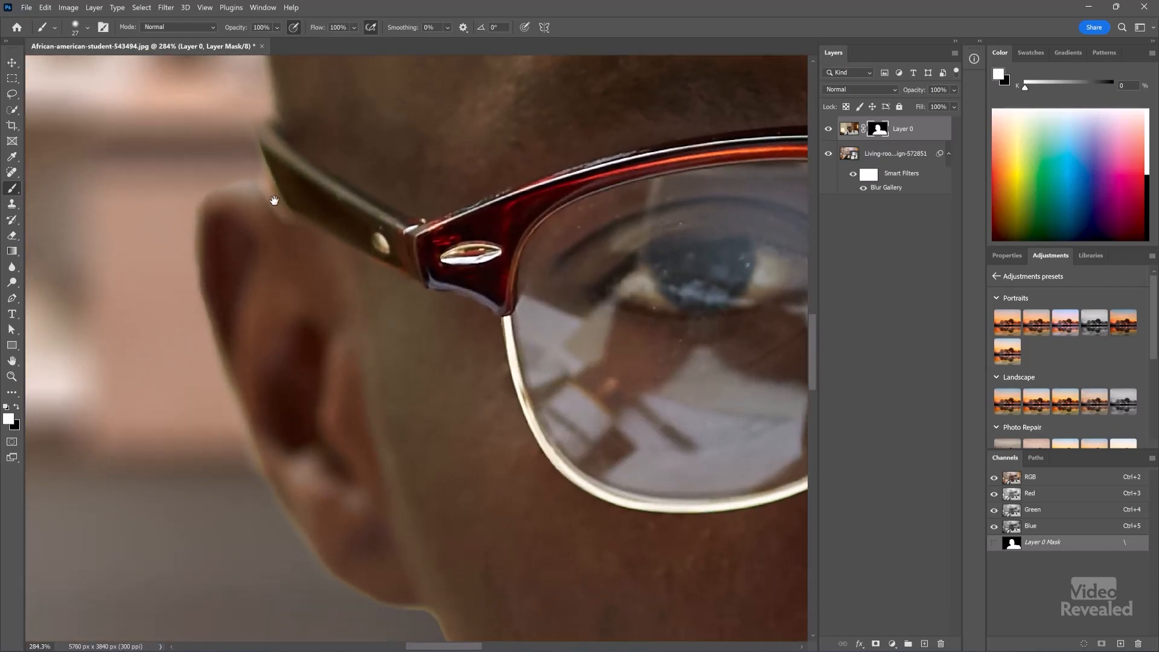
pyautogui.click(269, 167)
# Display the Layer 0 mask on its own and duplicate its mask channel as a new alpha channel.
pyautogui.scroll(-8, 326, 187)
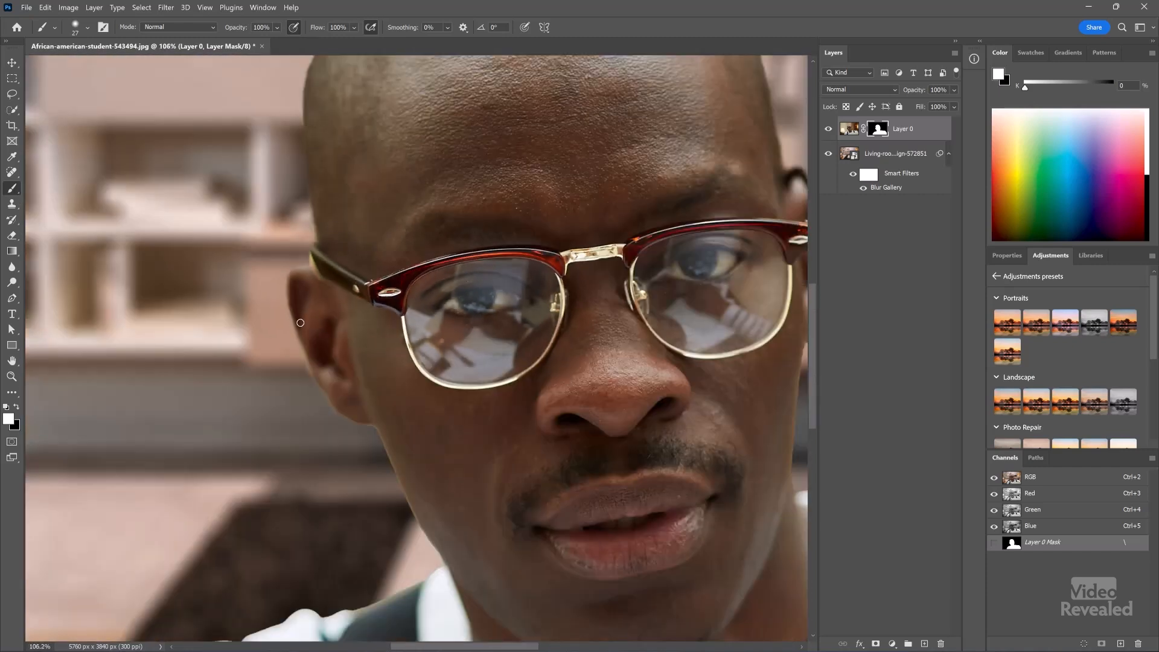
pyautogui.scroll(-4, 384, 420)
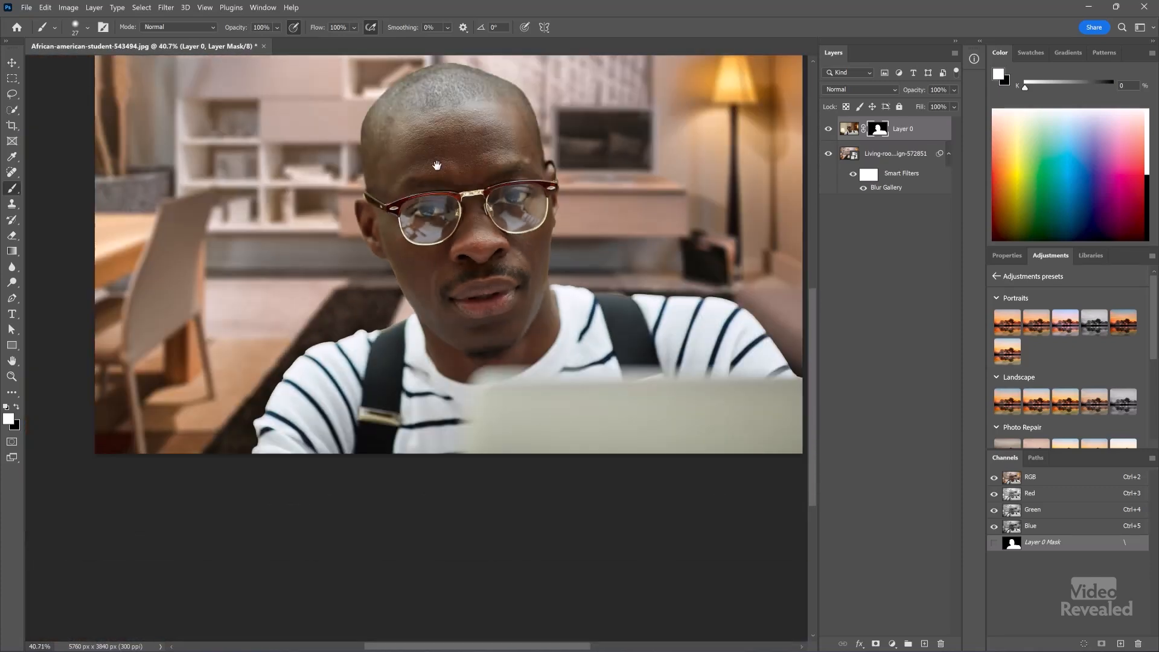
pyautogui.scroll(2, 440, 245)
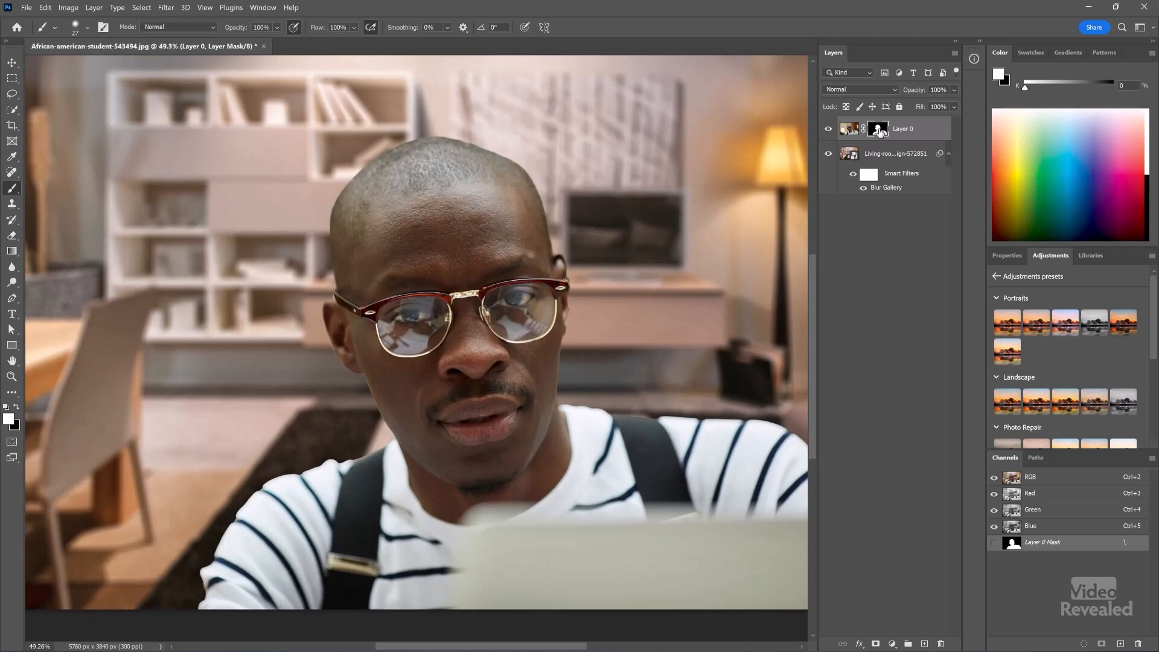
pyautogui.keyDown('alt'); pyautogui.click(879, 131); pyautogui.keyUp('alt')
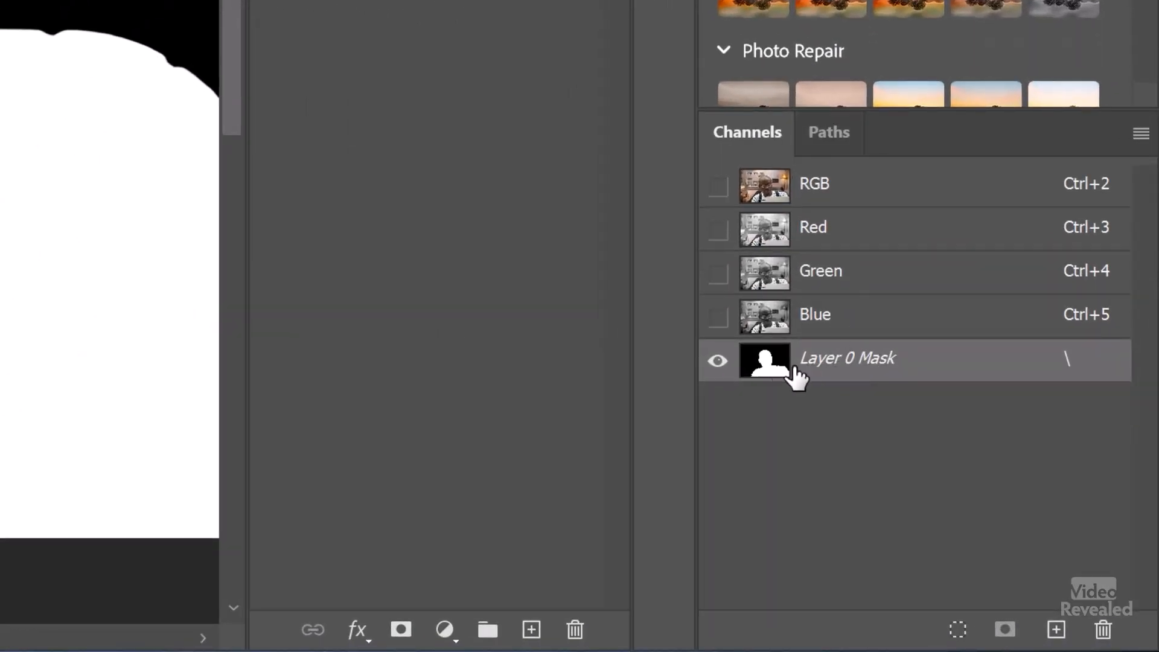
pyautogui.moveTo(766, 371); pyautogui.dragTo(1056, 630)
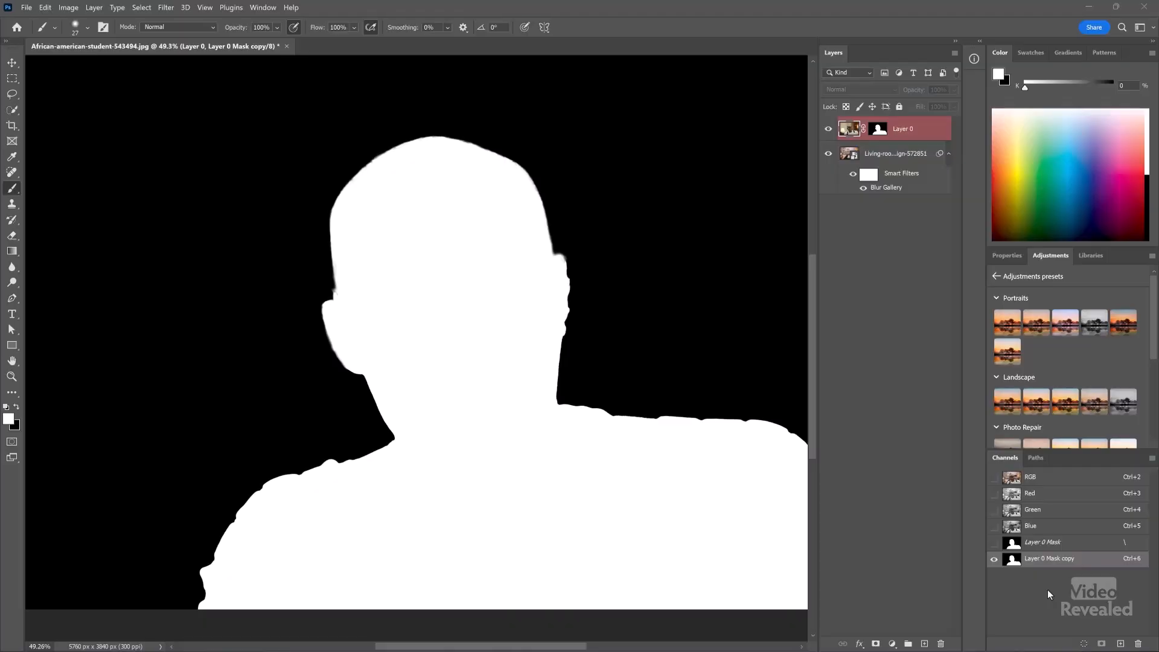
# Close the composite without saving and open the recent file Proud-father-with-teen-son-976687.jpg.
pyautogui.hotkey('ctrl', 'w')
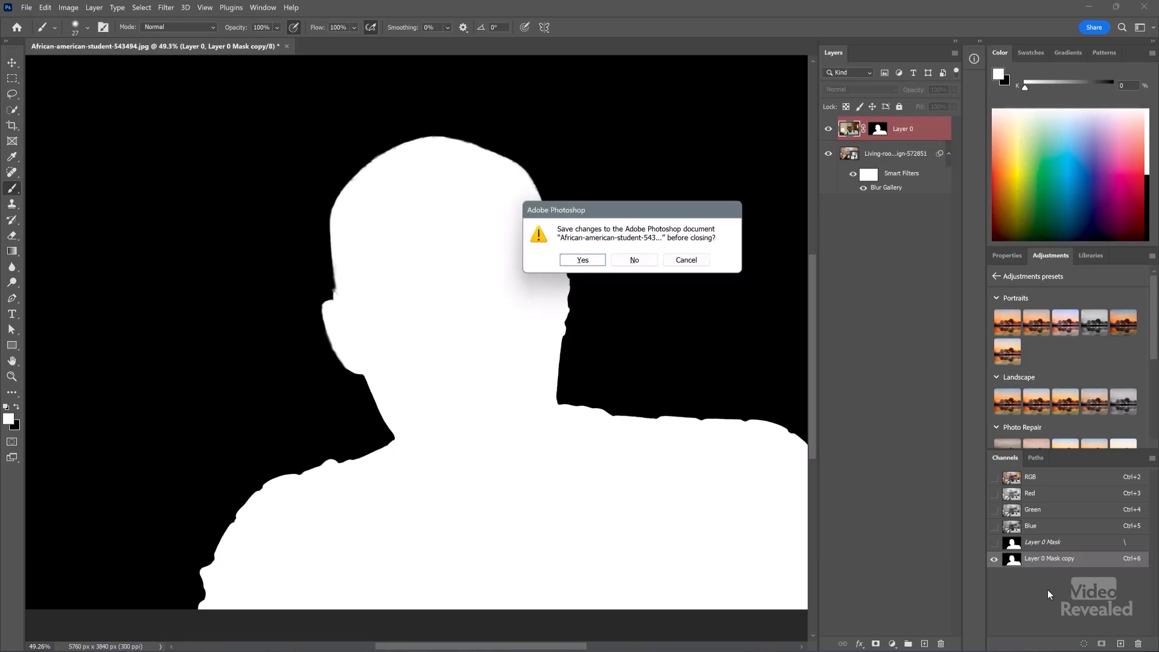
pyautogui.click(639, 260)
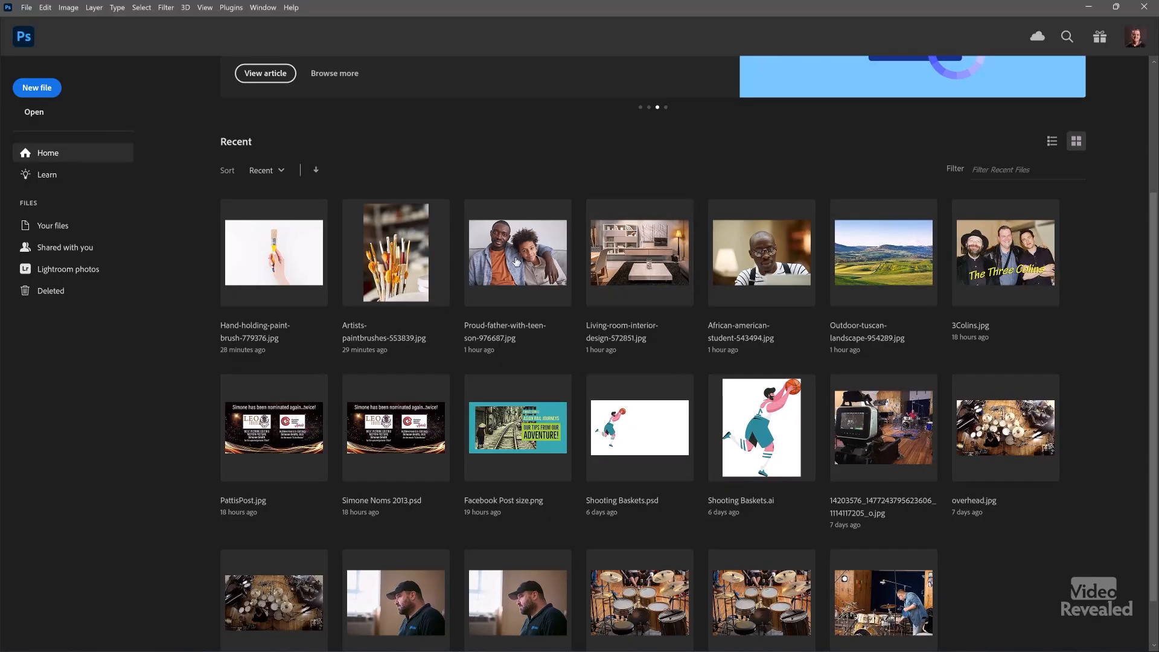
pyautogui.click(512, 300)
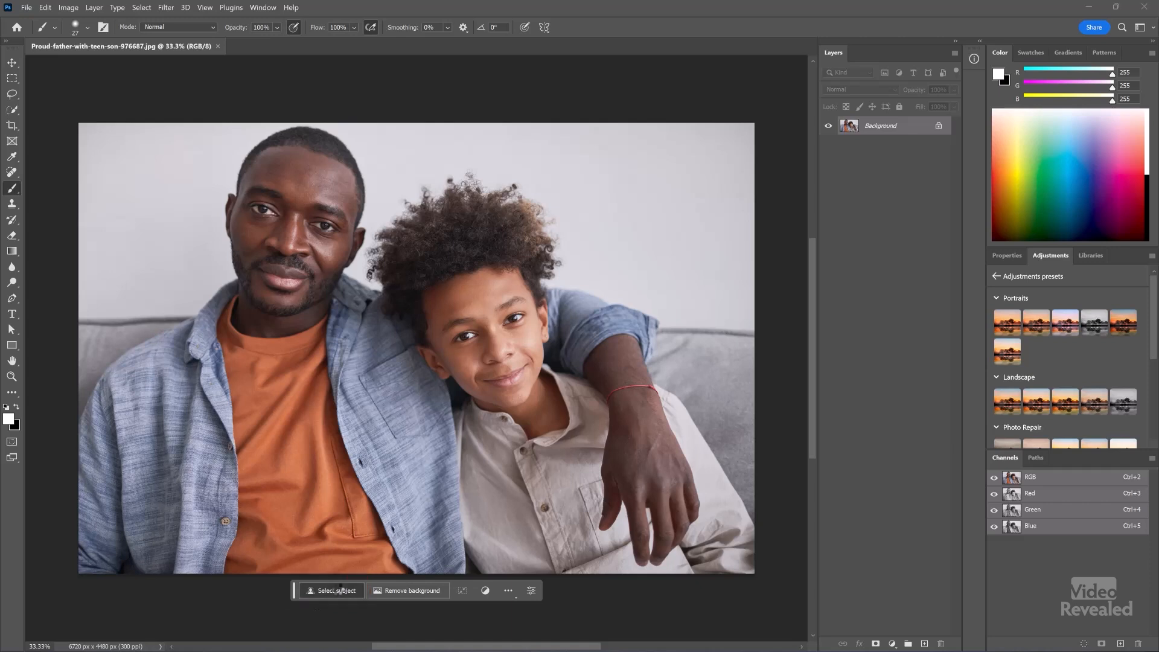
# Try masking the father and son with a Select Subject selection, inspect the boy's hair edge, and undo the mask.
pyautogui.click(337, 590)
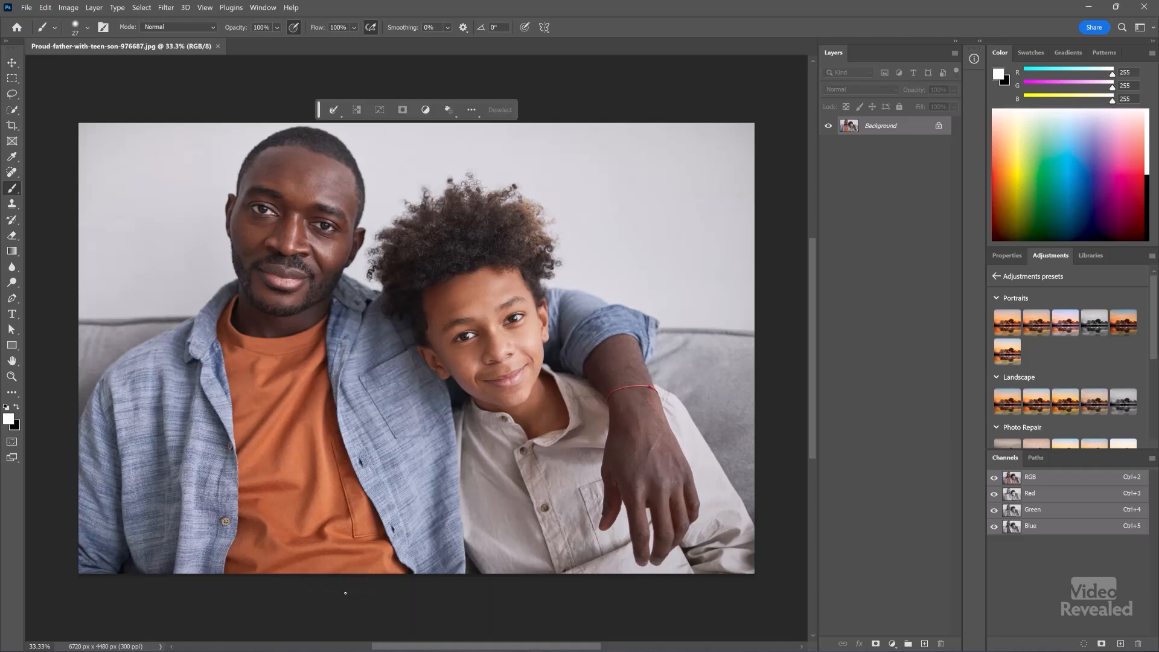
pyautogui.click(401, 108)
pyautogui.scroll(4, 432, 220)
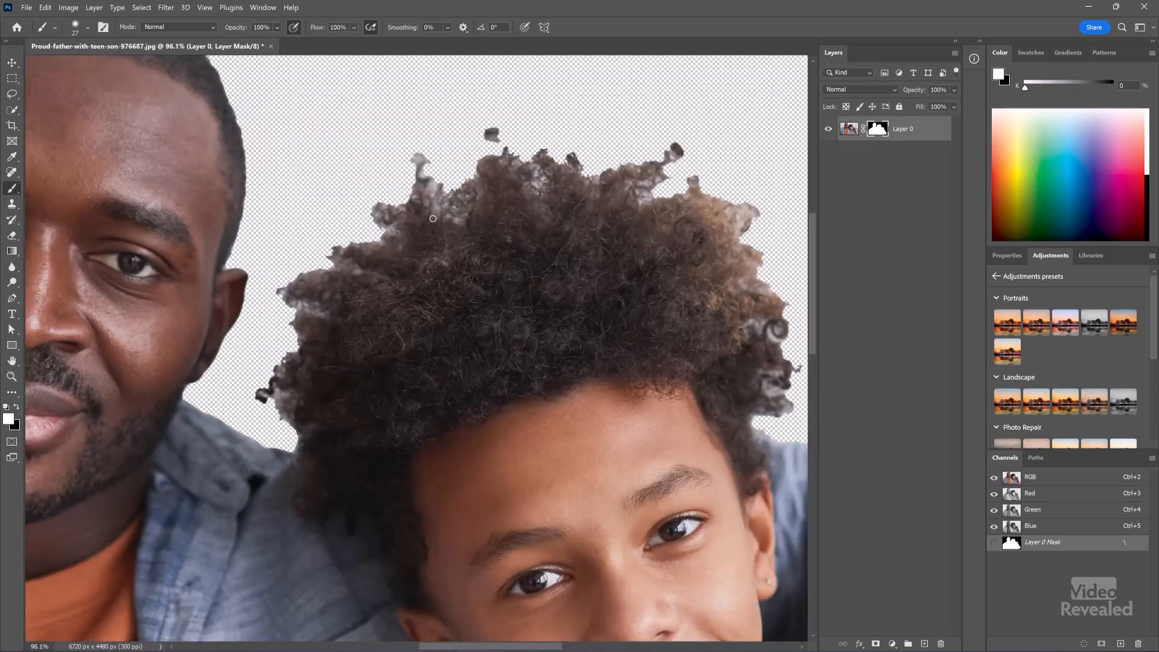
pyautogui.hotkey('ctrl', 'z')
pyautogui.scroll(-1, 435, 217)
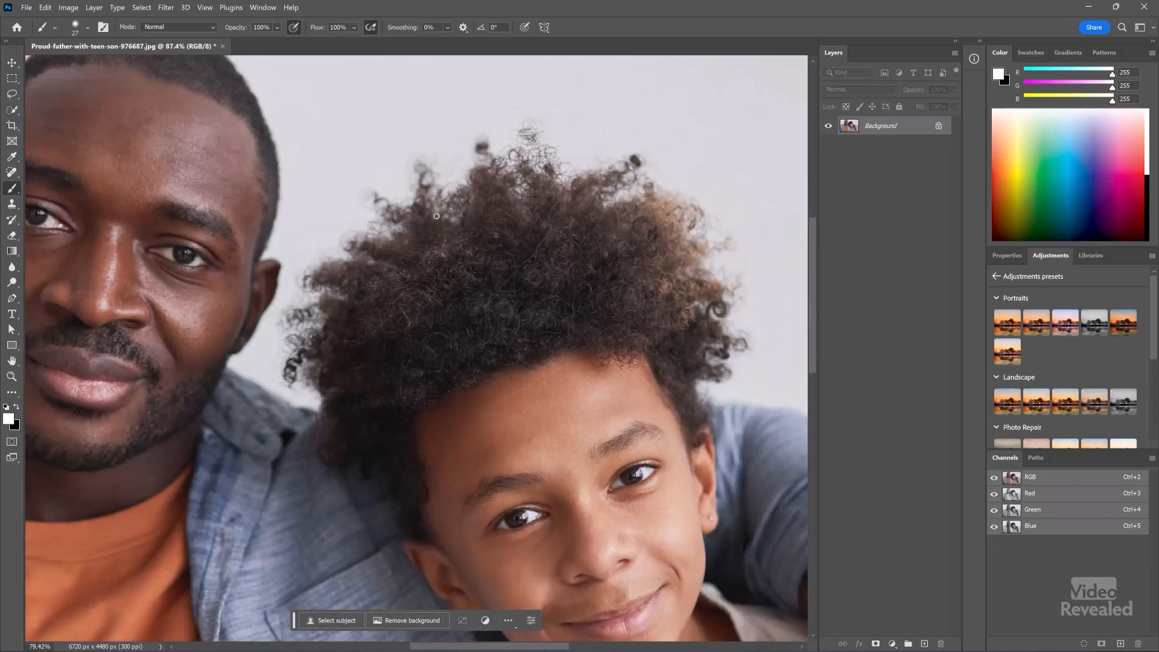
pyautogui.scroll(-3, 436, 216)
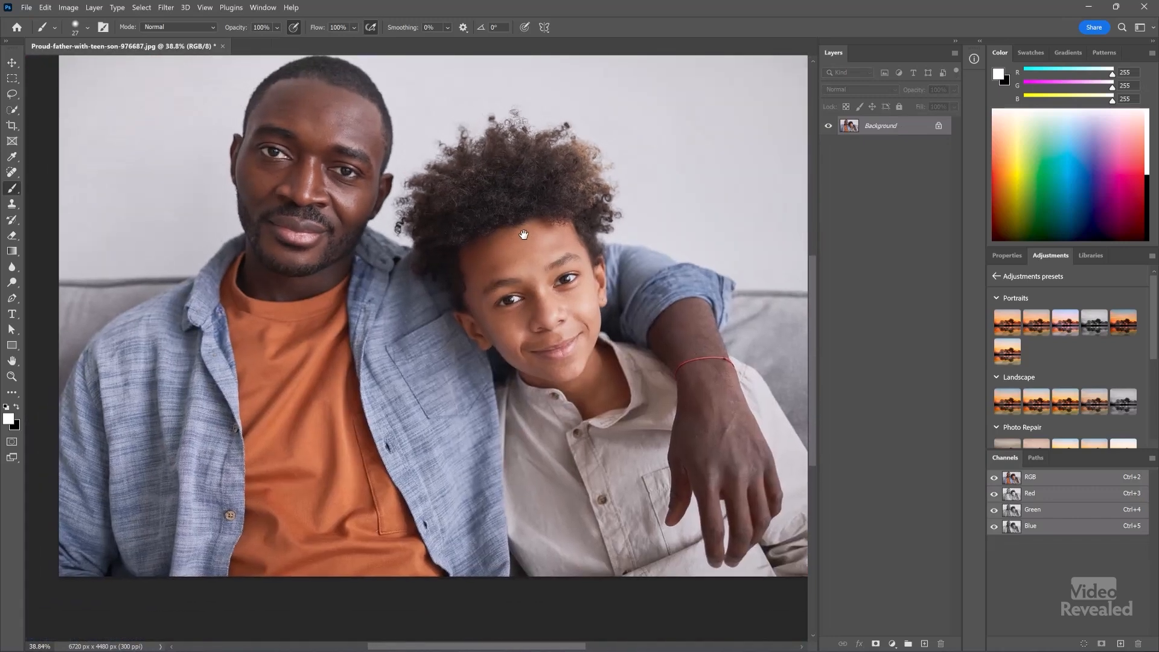
# Compare the Red, Green and Blue channels individually for contrast between the hair and background, finishing on the Blue channel.
pyautogui.press('v')
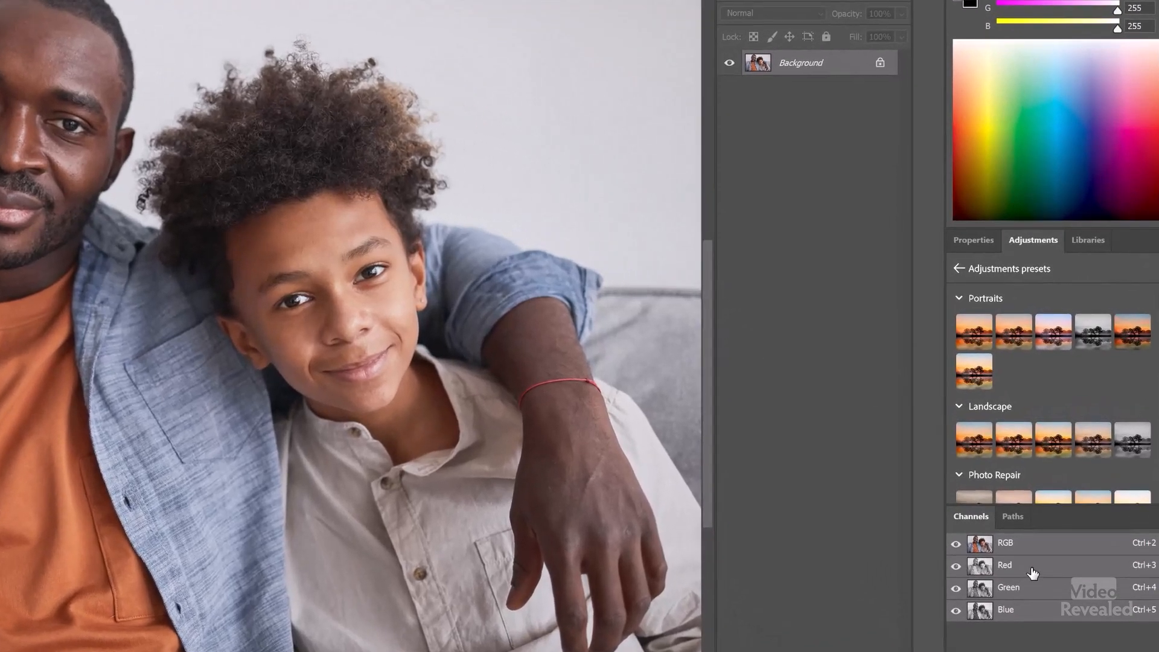
pyautogui.click(1051, 498)
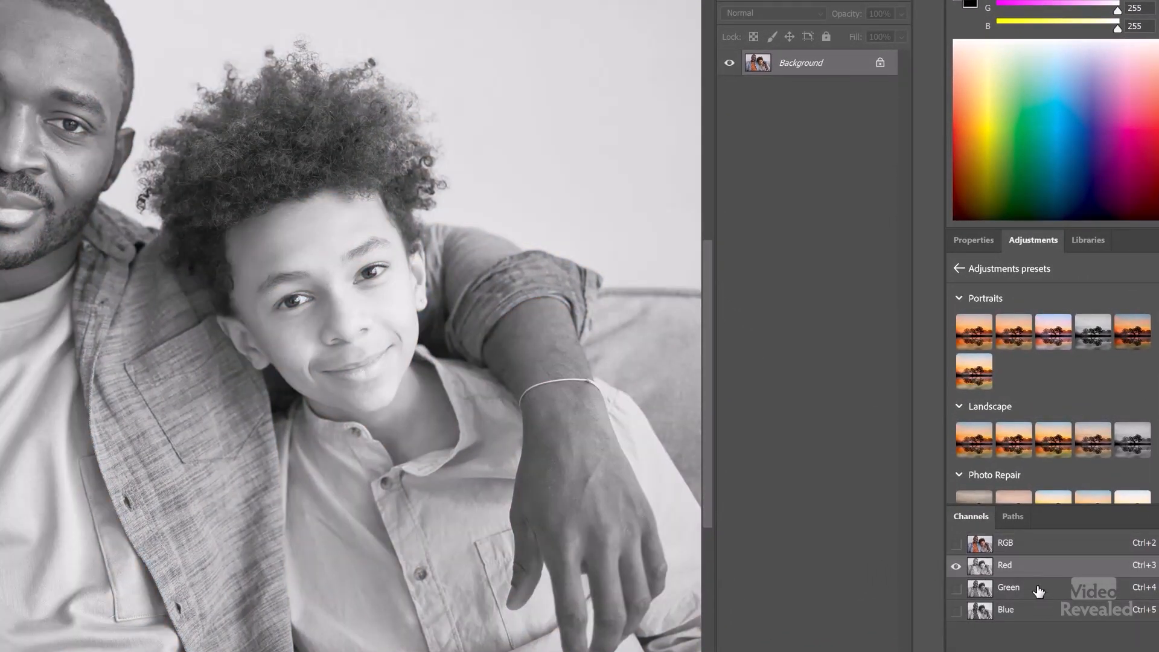
pyautogui.click(1039, 588)
pyautogui.click(1045, 611)
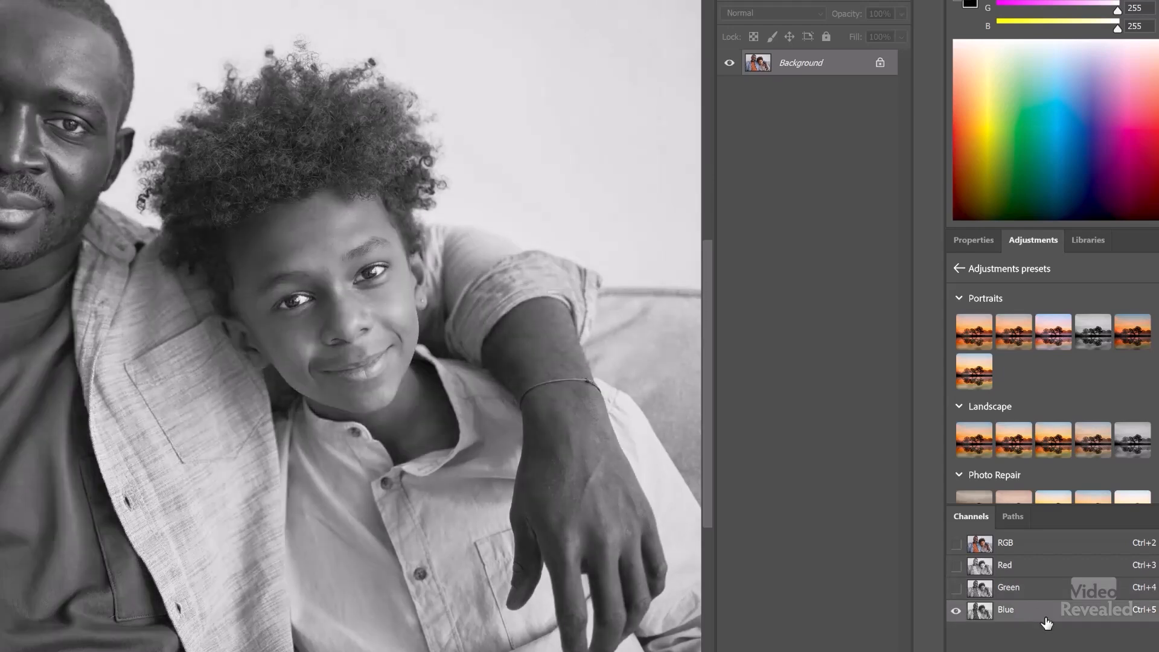
pyautogui.click(1031, 585)
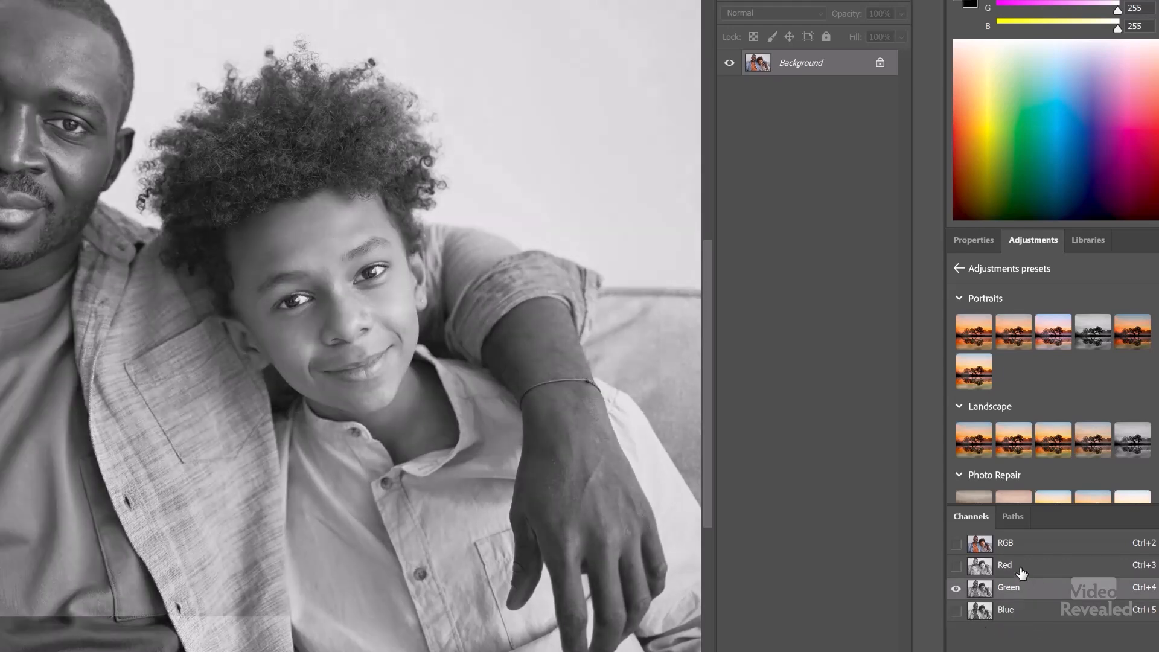
pyautogui.click(1021, 566)
pyautogui.click(1004, 610)
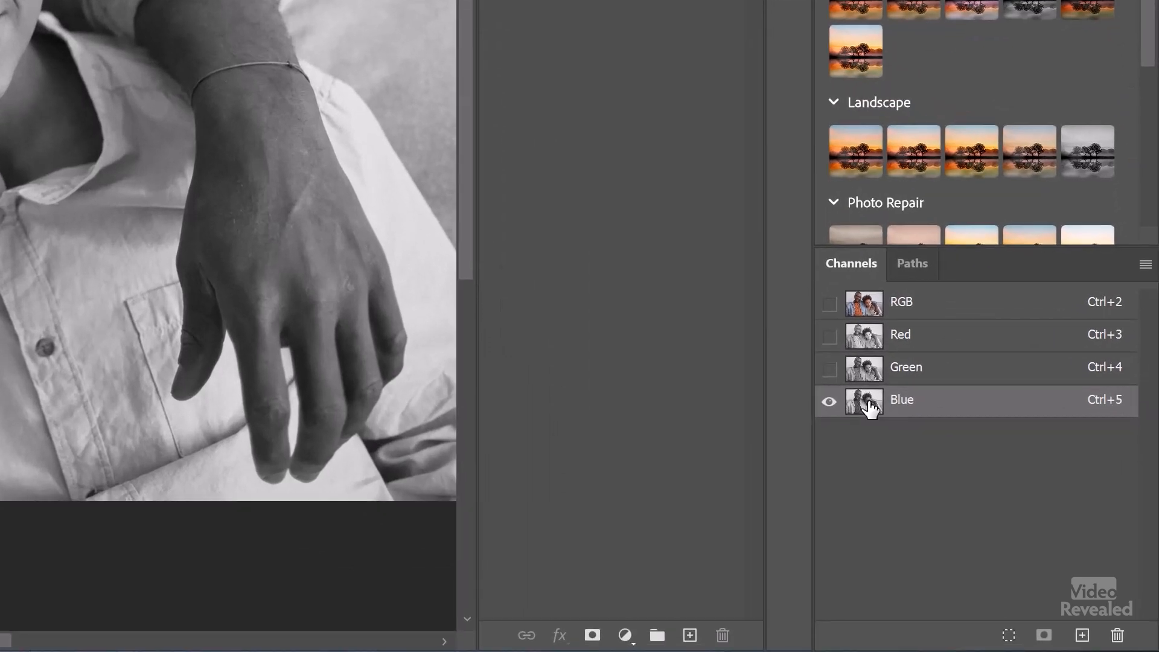
# Duplicate the Blue channel and increase the copy's contrast with Levels, using black input 39, white input 215 and darkened midtones.
pyautogui.moveTo(870, 408); pyautogui.dragTo(1082, 637)
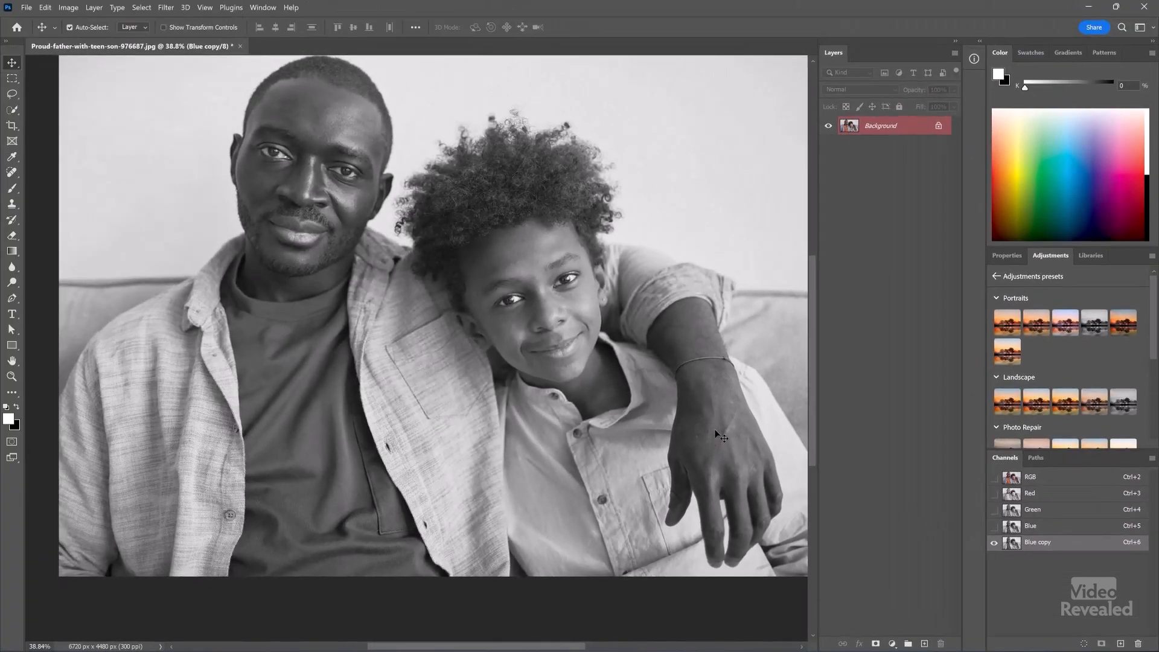
pyautogui.hotkey('ctrl', 'l')
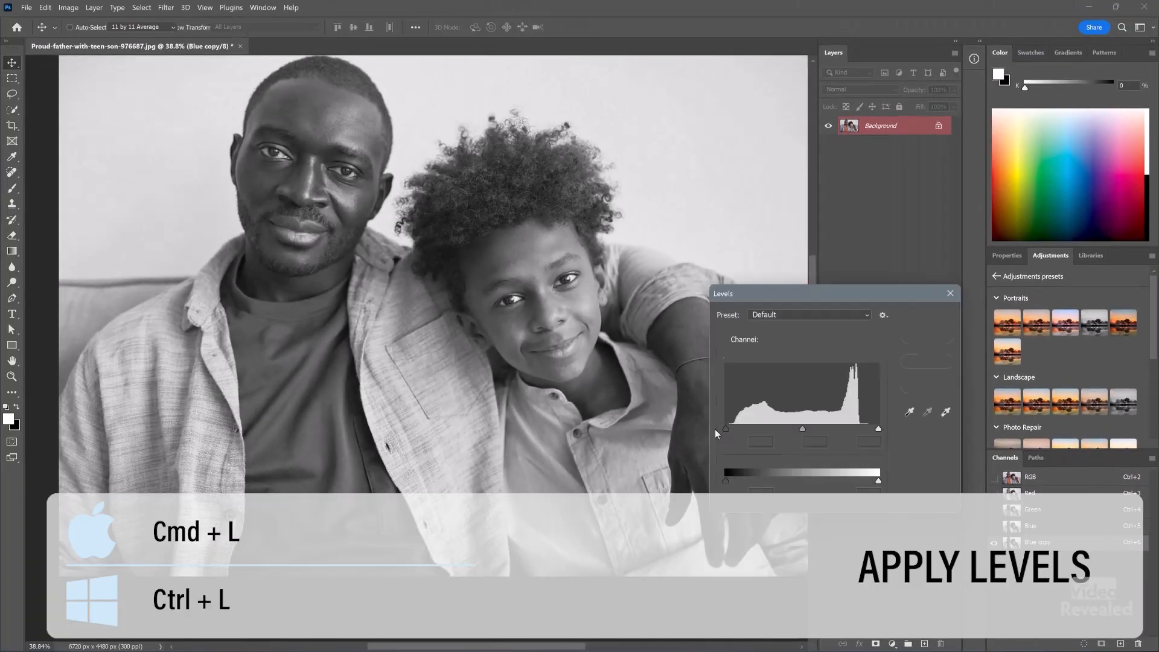
pyautogui.moveTo(811, 304); pyautogui.dragTo(755, 180)
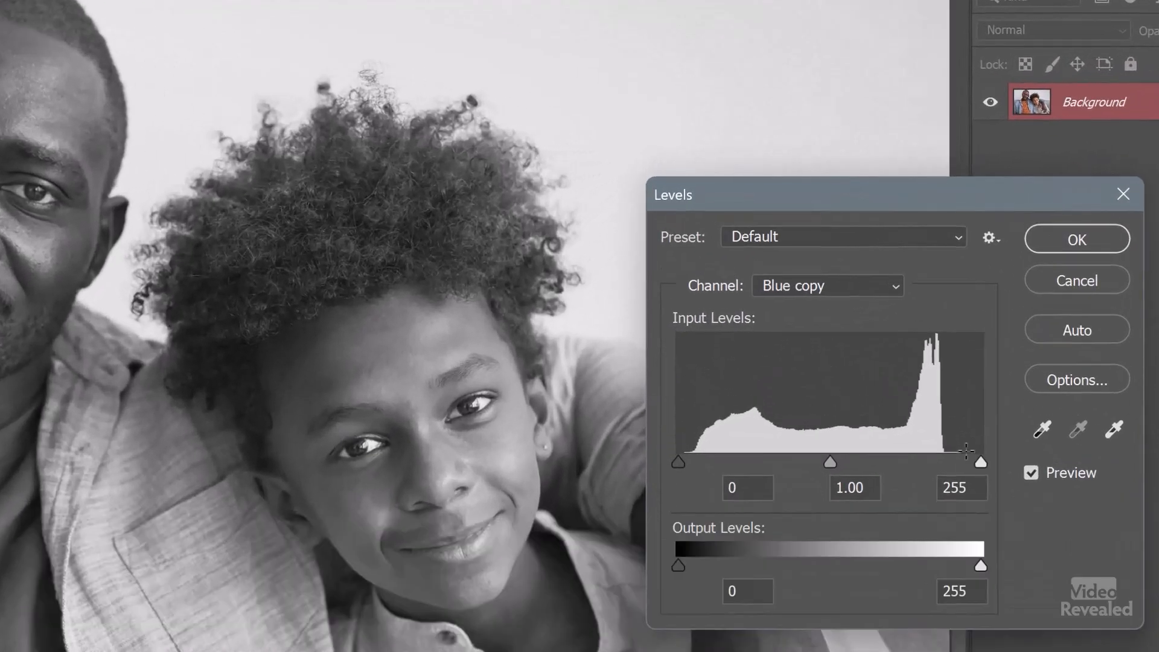
pyautogui.moveTo(982, 463); pyautogui.dragTo(934, 463)
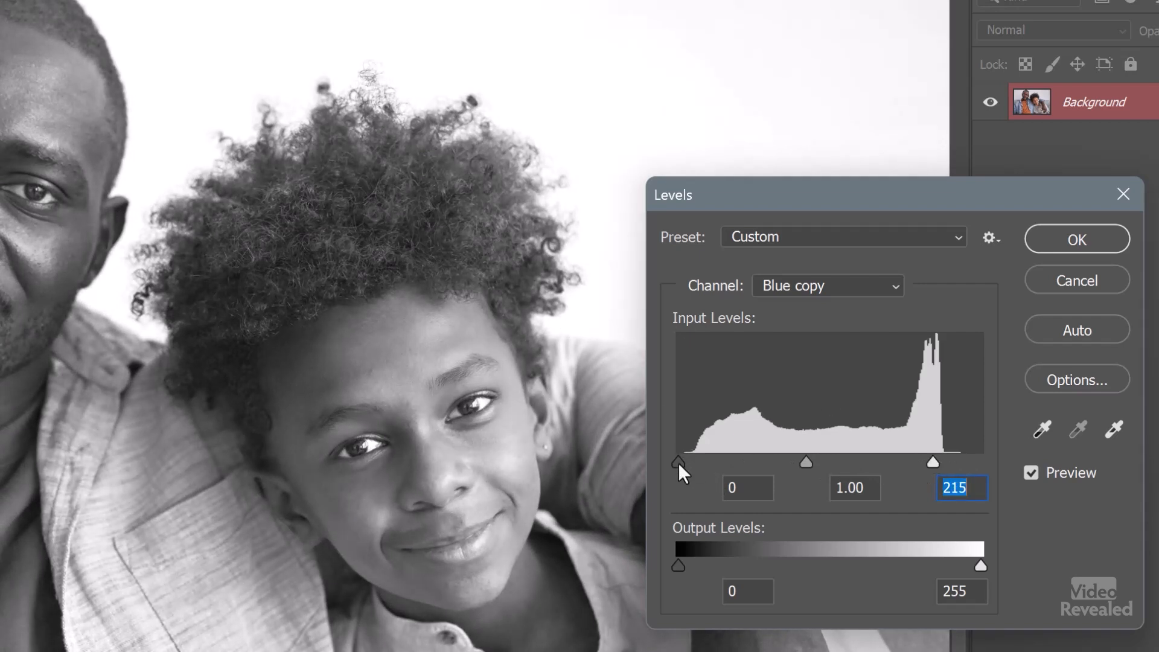
pyautogui.moveTo(678, 462); pyautogui.dragTo(725, 462)
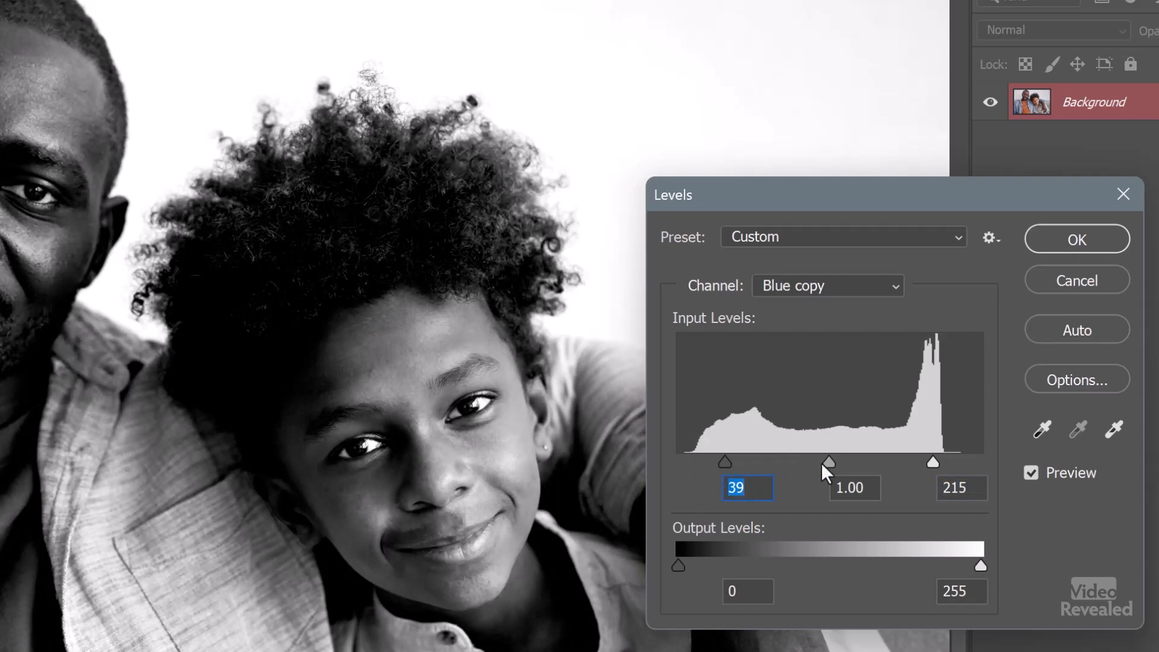
pyautogui.moveTo(824, 458); pyautogui.dragTo(856, 459)
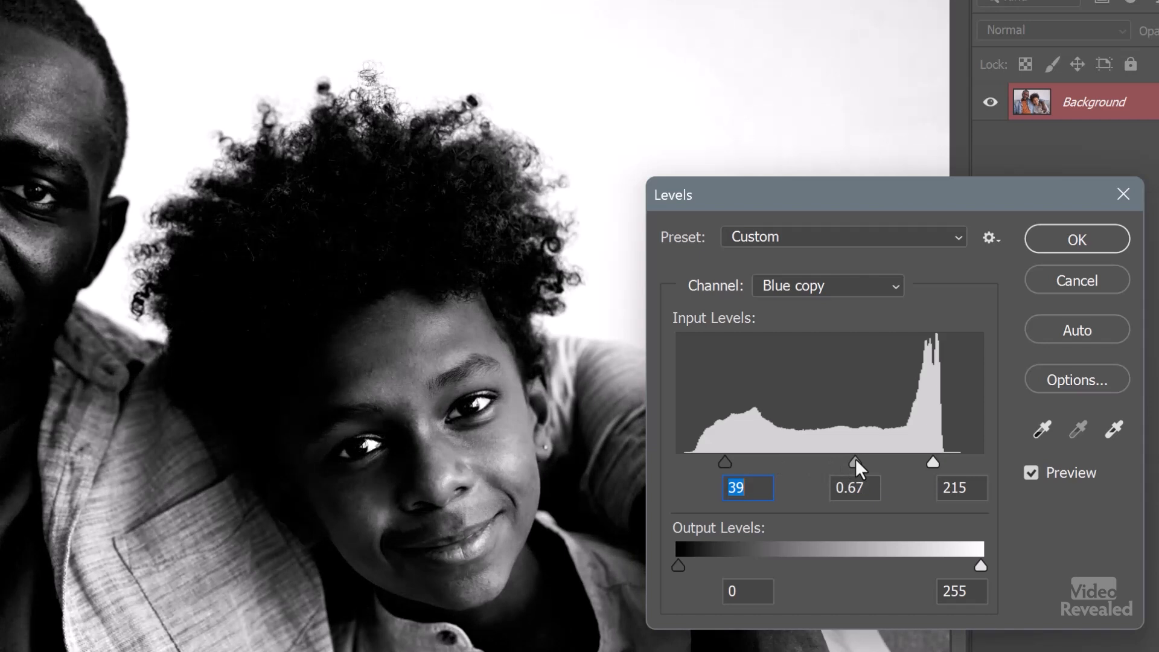
pyautogui.moveTo(861, 458); pyautogui.dragTo(871, 457)
pyautogui.click(1055, 238)
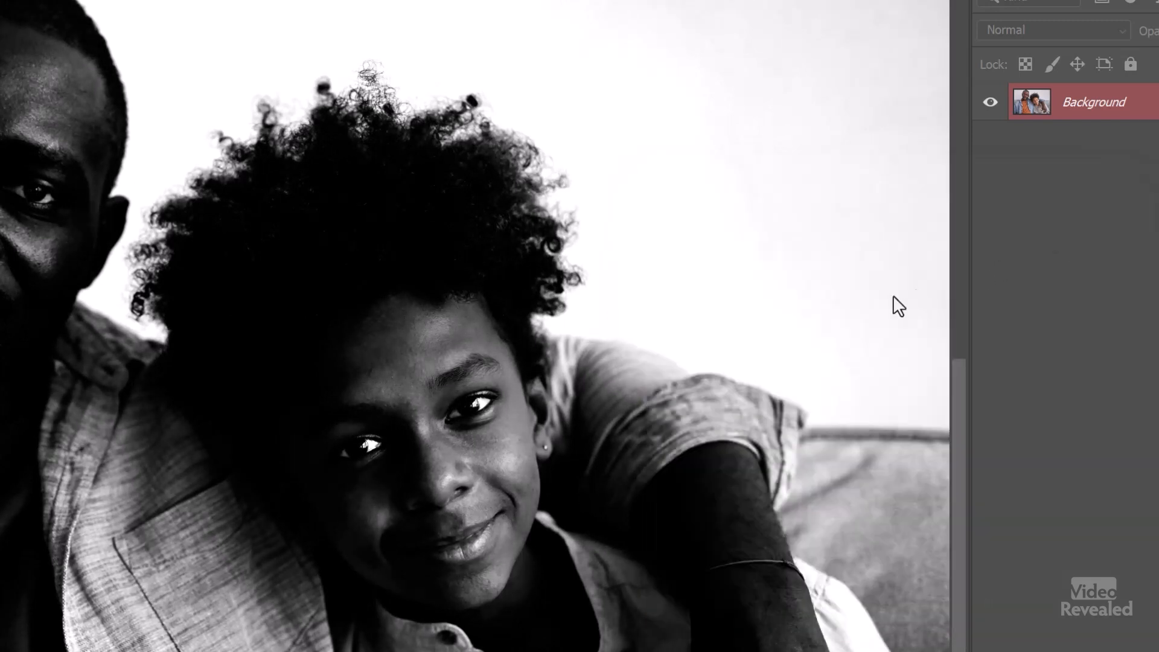
# Paint black with a large brush over the interiors of the father's and boy's faces and upper bodies in the Blue copy channel.
pyautogui.press('b')
pyautogui.moveTo(326, 393)
pyautogui.mouseDown()
pyautogui.moveTo(447, 379)
pyautogui.moveTo(444, 316)
pyautogui.moveTo(350, 320)
pyautogui.moveTo(351, 260)
pyautogui.moveTo(350, 646)
pyautogui.moveTo(301, 646)
pyautogui.moveTo(341, 646)
pyautogui.mouseUp()
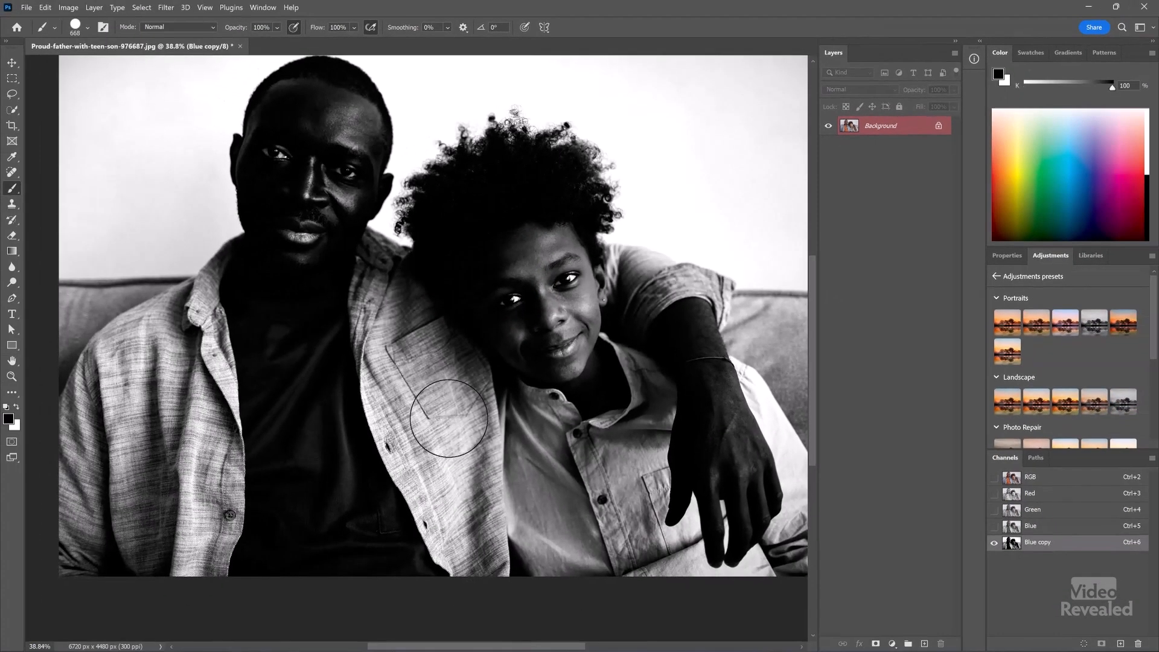
pyautogui.moveTo(523, 237)
pyautogui.mouseDown()
pyautogui.moveTo(572, 268)
pyautogui.moveTo(559, 338)
pyautogui.moveTo(502, 312)
pyautogui.moveTo(505, 284)
pyautogui.moveTo(568, 346)
pyautogui.moveTo(593, 315)
pyautogui.moveTo(689, 325)
pyautogui.moveTo(731, 392)
pyautogui.moveTo(434, 377)
pyautogui.moveTo(622, 376)
pyautogui.moveTo(409, 329)
pyautogui.moveTo(352, 359)
pyautogui.moveTo(380, 317)
pyautogui.moveTo(143, 349)
pyautogui.moveTo(196, 412)
pyautogui.moveTo(521, 398)
pyautogui.moveTo(285, 448)
pyautogui.moveTo(321, 406)
pyautogui.mouseUp()
pyautogui.moveTo(304, 127)
pyautogui.mouseDown()
pyautogui.moveTo(289, 167)
pyautogui.moveTo(311, 113)
pyautogui.moveTo(299, 110)
pyautogui.moveTo(281, 139)
pyautogui.moveTo(319, 117)
pyautogui.moveTo(346, 119)
pyautogui.moveTo(349, 132)
pyautogui.moveTo(319, 250)
pyautogui.moveTo(307, 247)
pyautogui.moveTo(390, 291)
pyautogui.moveTo(273, 280)
pyautogui.moveTo(191, 337)
pyautogui.moveTo(309, 355)
pyautogui.moveTo(368, 285)
pyautogui.mouseUp()
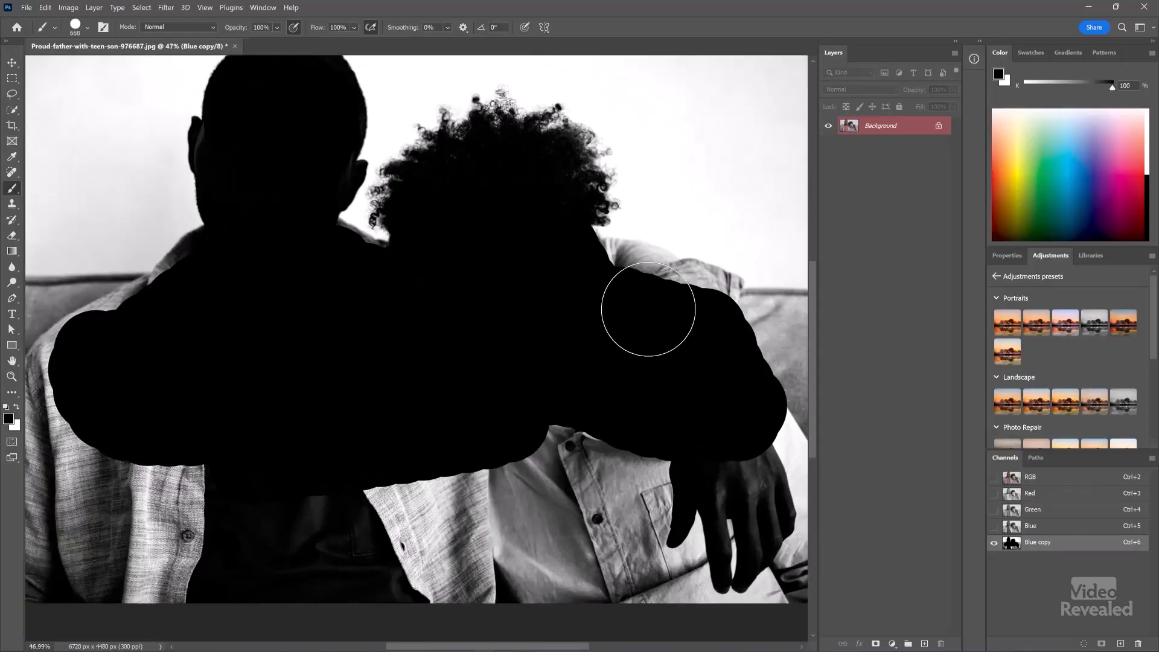
# Paint black with a smaller brush along the father's outstretched arm and the sofa edge beyond the boy.
pyautogui.scroll(2, 649, 309)
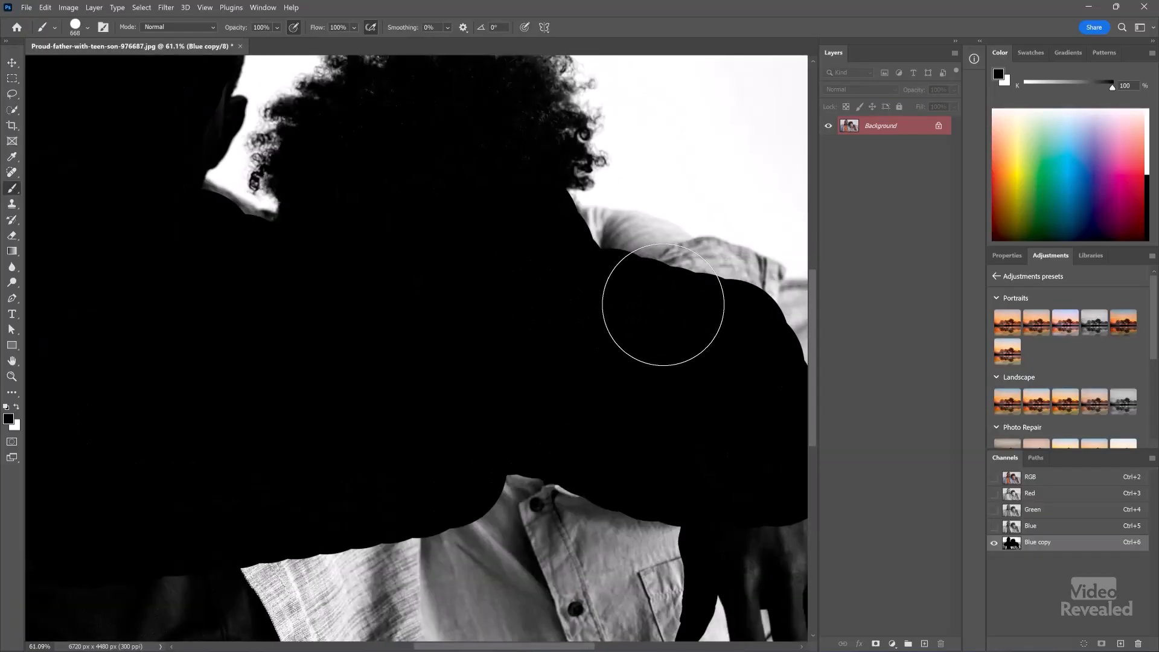
pyautogui.moveTo(670, 329)
pyautogui.mouseDown()
pyautogui.moveTo(535, 356)
pyautogui.moveTo(473, 349)
pyautogui.moveTo(375, 317)
pyautogui.moveTo(401, 271)
pyautogui.mouseUp()
pyautogui.moveTo(403, 221); pyautogui.dragTo(392, 226)
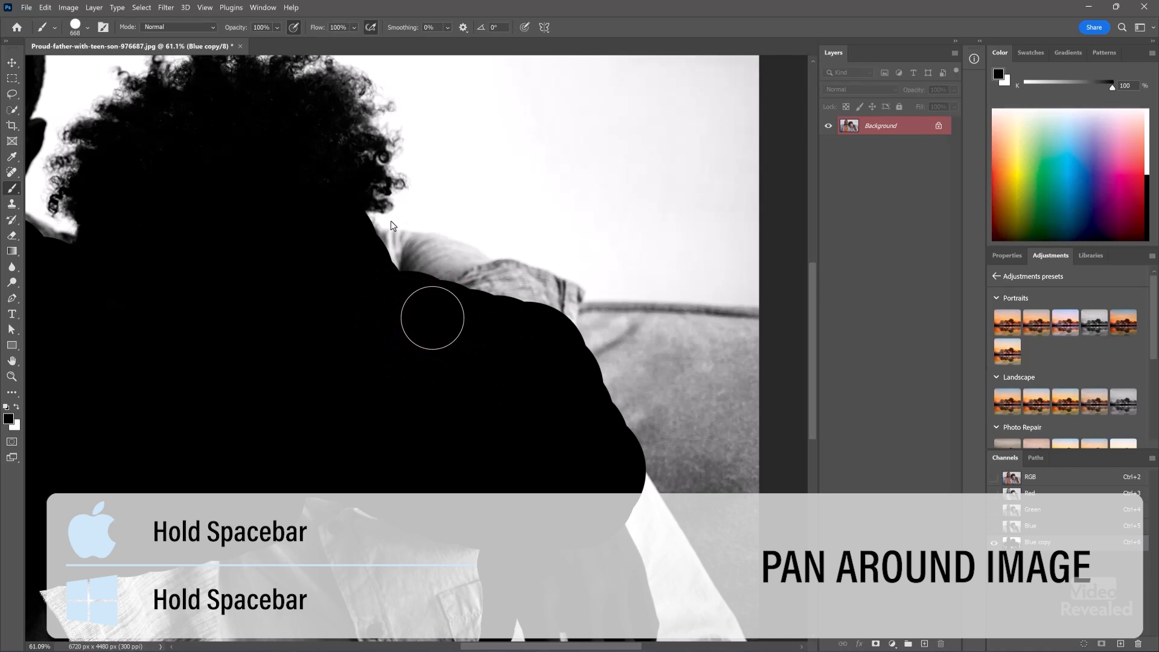
pyautogui.scroll(3, 411, 290)
pyautogui.moveTo(426, 290); pyautogui.dragTo(399, 292)
pyautogui.moveTo(372, 255)
pyautogui.mouseDown()
pyautogui.moveTo(434, 253)
pyautogui.moveTo(522, 288)
pyautogui.moveTo(485, 309)
pyautogui.moveTo(452, 307)
pyautogui.moveTo(508, 309)
pyautogui.moveTo(548, 287)
pyautogui.moveTo(605, 309)
pyautogui.moveTo(614, 313)
pyautogui.moveTo(607, 354)
pyautogui.moveTo(660, 373)
pyautogui.moveTo(275, 364)
pyautogui.moveTo(291, 360)
pyautogui.moveTo(209, 341)
pyautogui.moveTo(278, 322)
pyautogui.moveTo(448, 323)
pyautogui.moveTo(481, 328)
pyautogui.moveTo(145, 355)
pyautogui.moveTo(483, 368)
pyautogui.moveTo(215, 406)
pyautogui.moveTo(456, 380)
pyautogui.moveTo(288, 439)
pyautogui.moveTo(385, 446)
pyautogui.moveTo(320, 500)
pyautogui.moveTo(382, 529)
pyautogui.mouseUp()
pyautogui.scroll(-5, 316, 422)
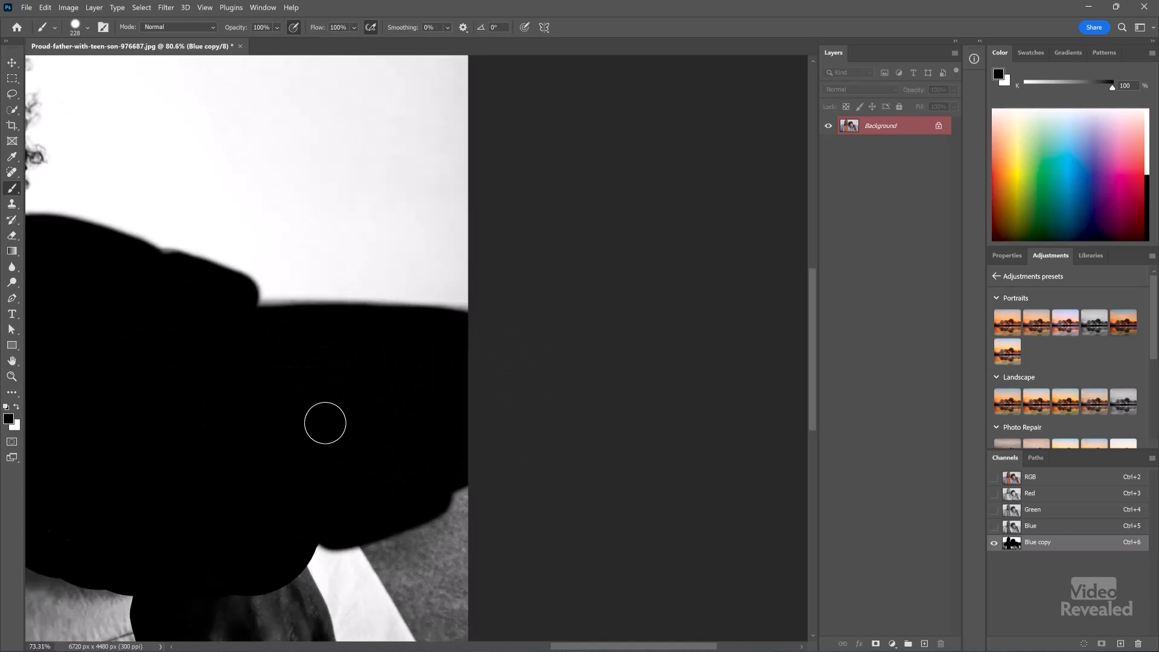
# Fill the light clothing and sofa areas in the lower part of the channel with black using a larger brush.
pyautogui.scroll(-2, 331, 424)
pyautogui.moveTo(465, 458)
pyautogui.mouseDown()
pyautogui.moveTo(511, 450)
pyautogui.moveTo(464, 495)
pyautogui.moveTo(720, 460)
pyautogui.moveTo(678, 520)
pyautogui.moveTo(622, 492)
pyautogui.moveTo(737, 494)
pyautogui.moveTo(611, 563)
pyautogui.moveTo(733, 547)
pyautogui.mouseUp()
pyautogui.scroll(-3, 505, 456)
pyautogui.moveTo(347, 568)
pyautogui.mouseDown()
pyautogui.moveTo(314, 578)
pyautogui.moveTo(492, 481)
pyautogui.moveTo(137, 572)
pyautogui.moveTo(293, 509)
pyautogui.moveTo(101, 515)
pyautogui.moveTo(307, 460)
pyautogui.moveTo(206, 486)
pyautogui.moveTo(177, 530)
pyautogui.moveTo(183, 447)
pyautogui.moveTo(151, 418)
pyautogui.moveTo(254, 389)
pyautogui.moveTo(178, 395)
pyautogui.moveTo(159, 487)
pyautogui.mouseUp()
pyautogui.scroll(9, 110, 416)
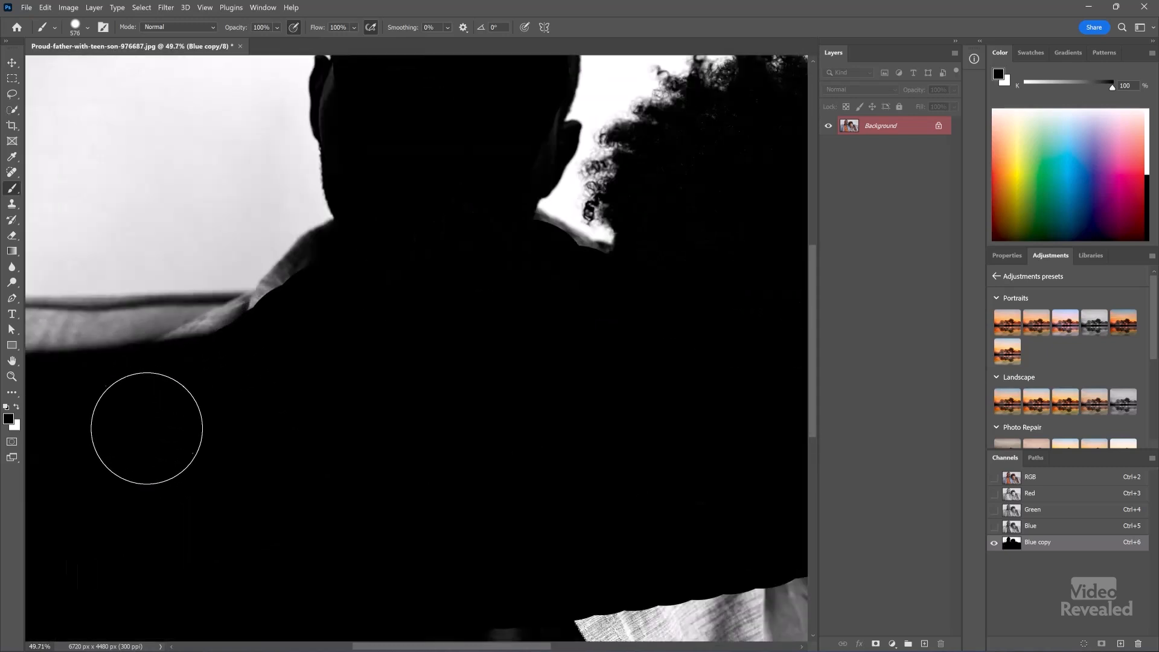
# Reduce the brush to 76 px and paint the father's shoulder edge black between his neck and the boy's hair.
pyautogui.moveTo(471, 302); pyautogui.dragTo(356, 336)
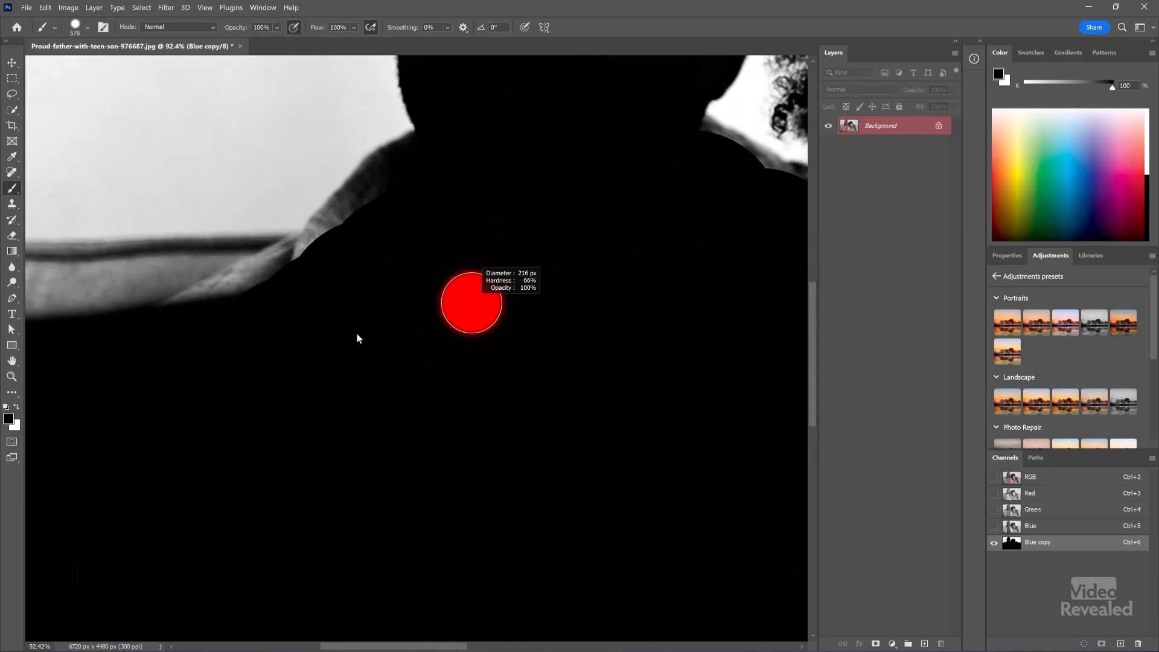
pyautogui.moveTo(554, 255); pyautogui.dragTo(459, 352)
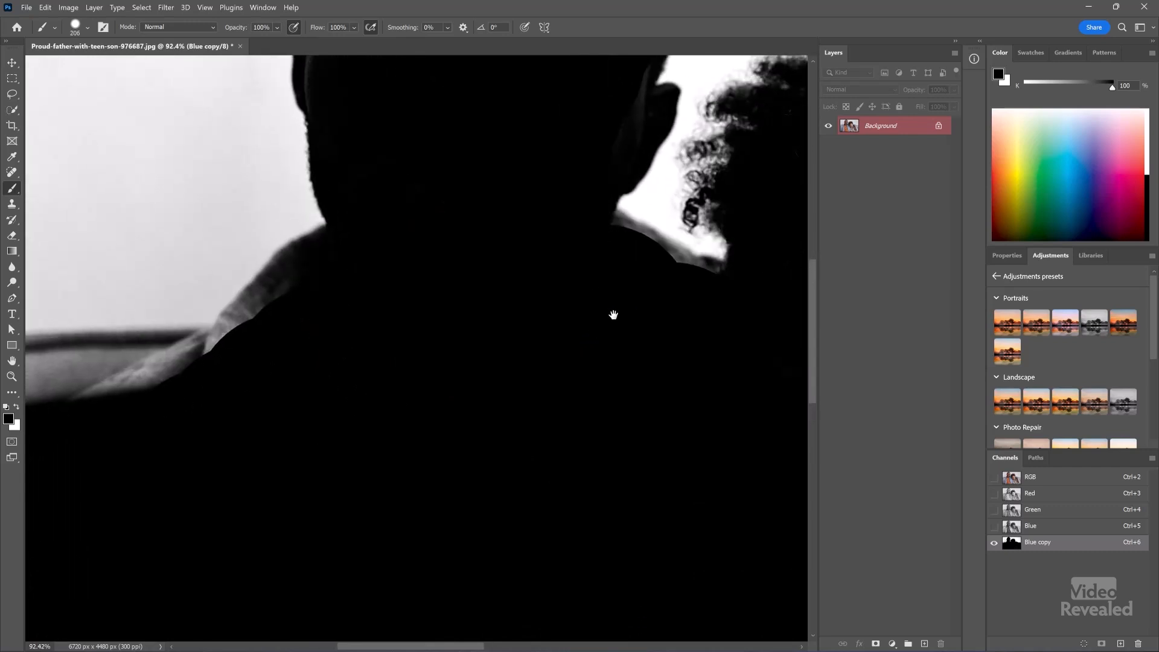
pyautogui.rightClick(557, 314)
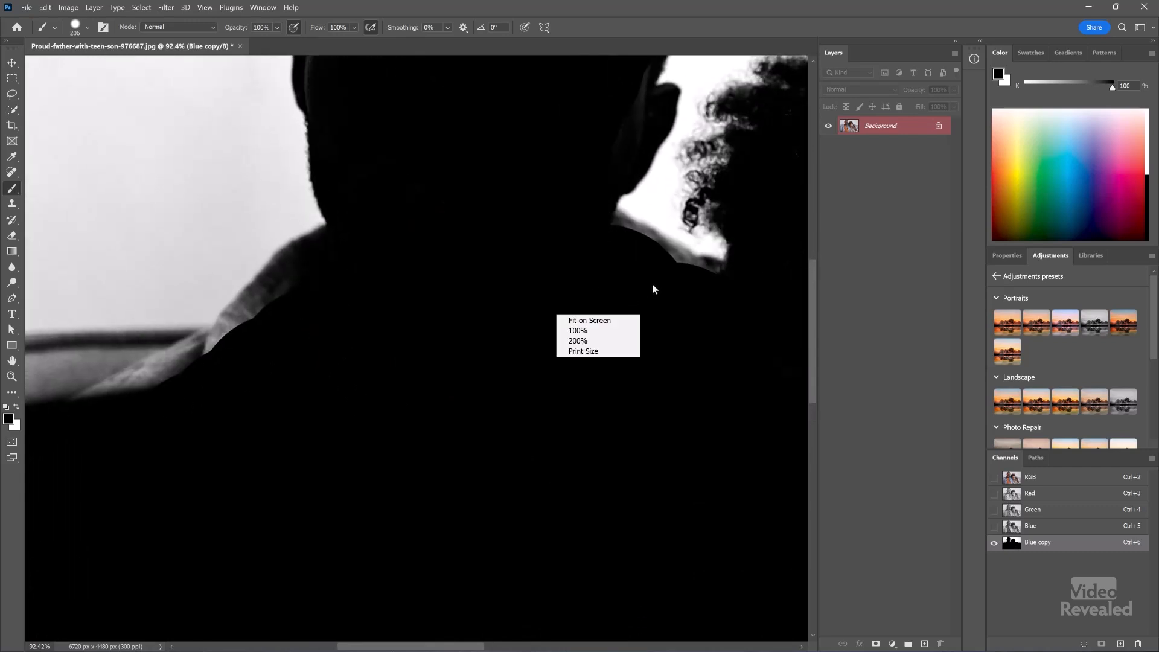
pyautogui.moveTo(653, 285); pyautogui.dragTo(616, 294)
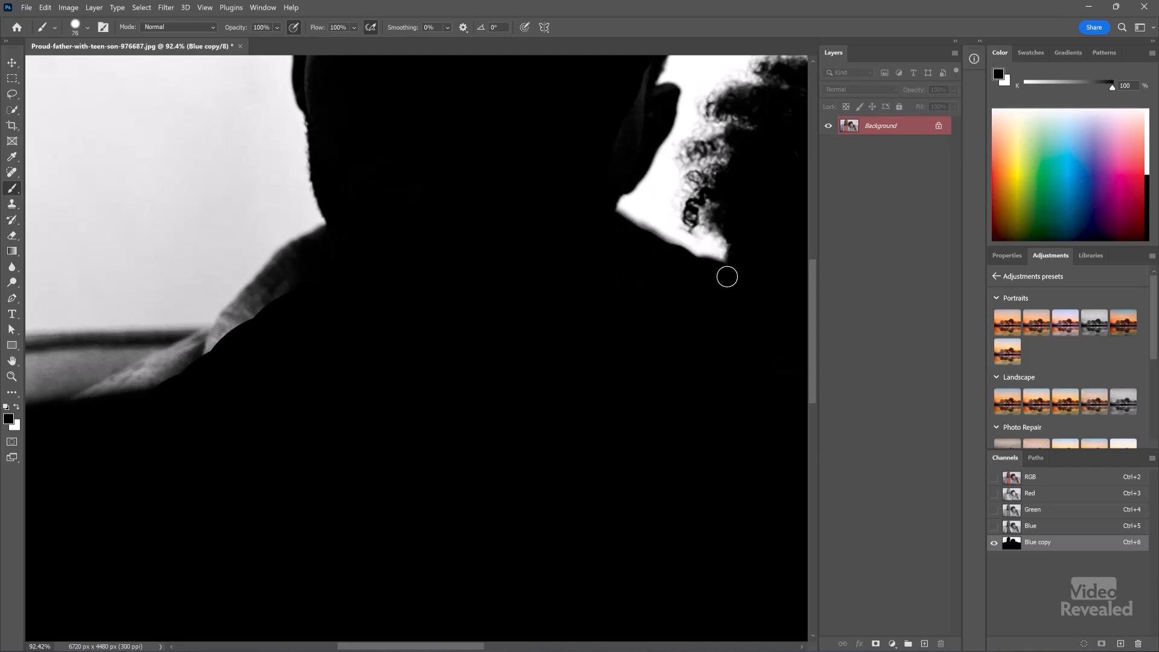
# Paint the father's other shoulder and the adjoining sofa back black, and cover the remaining light patches below.
pyautogui.moveTo(176, 358); pyautogui.dragTo(407, 329)
pyautogui.moveTo(446, 317); pyautogui.dragTo(451, 317)
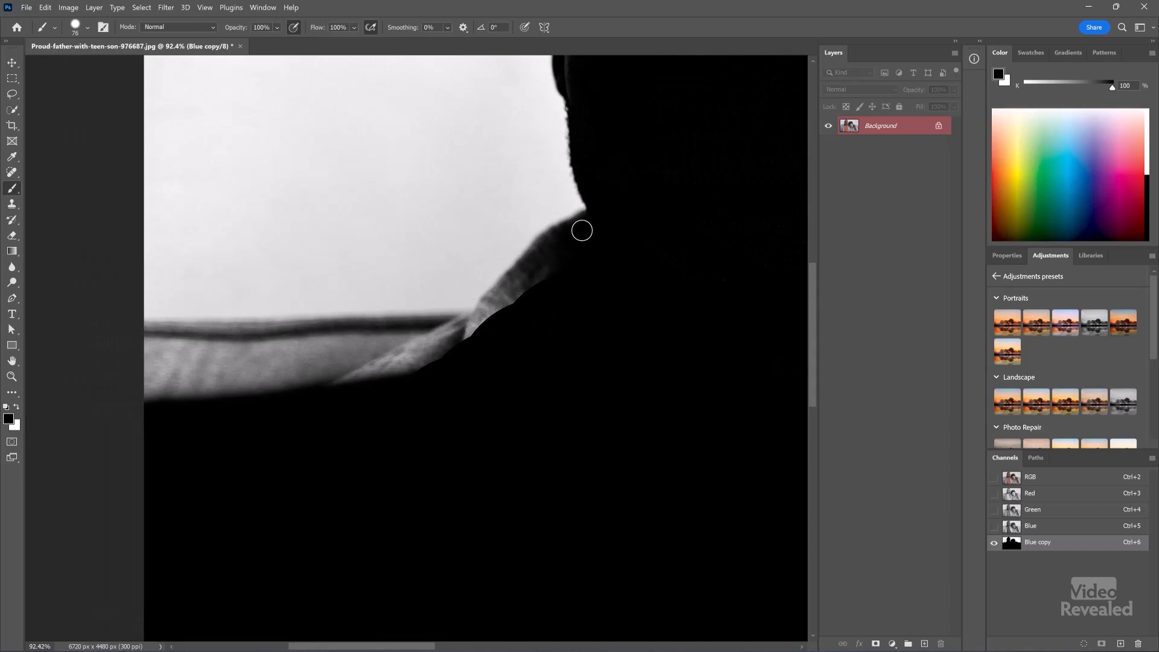
pyautogui.moveTo(553, 247); pyautogui.dragTo(463, 339)
pyautogui.moveTo(537, 282); pyautogui.dragTo(570, 258)
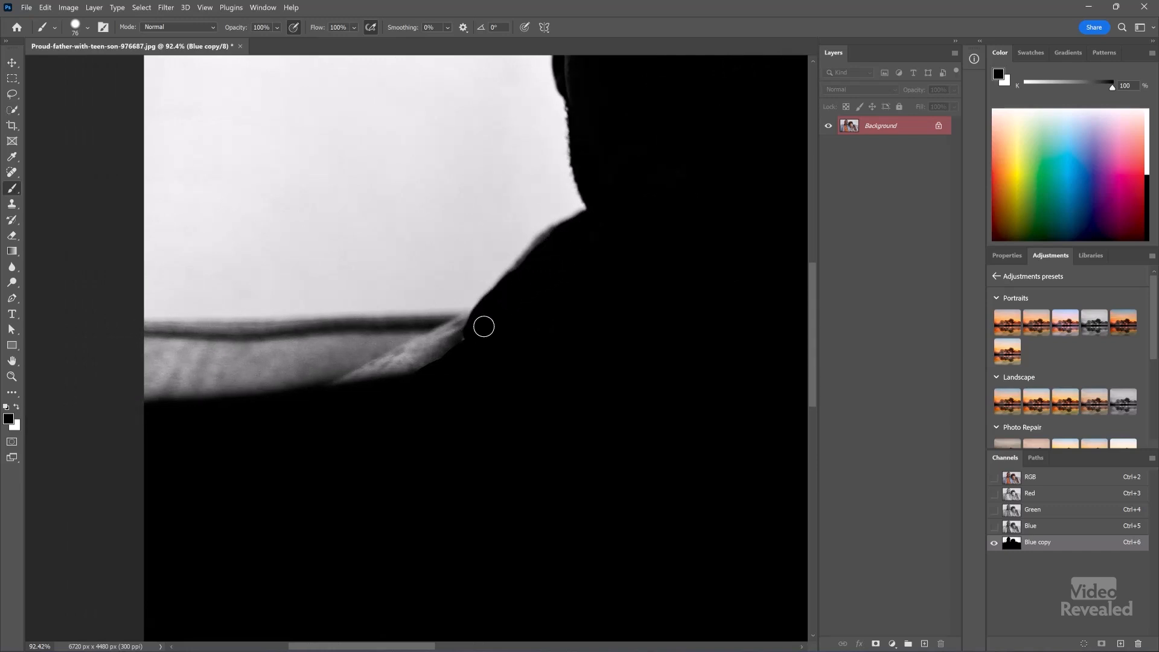
pyautogui.moveTo(465, 323)
pyautogui.mouseDown()
pyautogui.moveTo(390, 337)
pyautogui.moveTo(109, 344)
pyautogui.moveTo(422, 360)
pyautogui.moveTo(4, 404)
pyautogui.mouseUp()
pyautogui.keyDown('alt'); pyautogui.rightClick(442, 331); pyautogui.keyUp('alt')
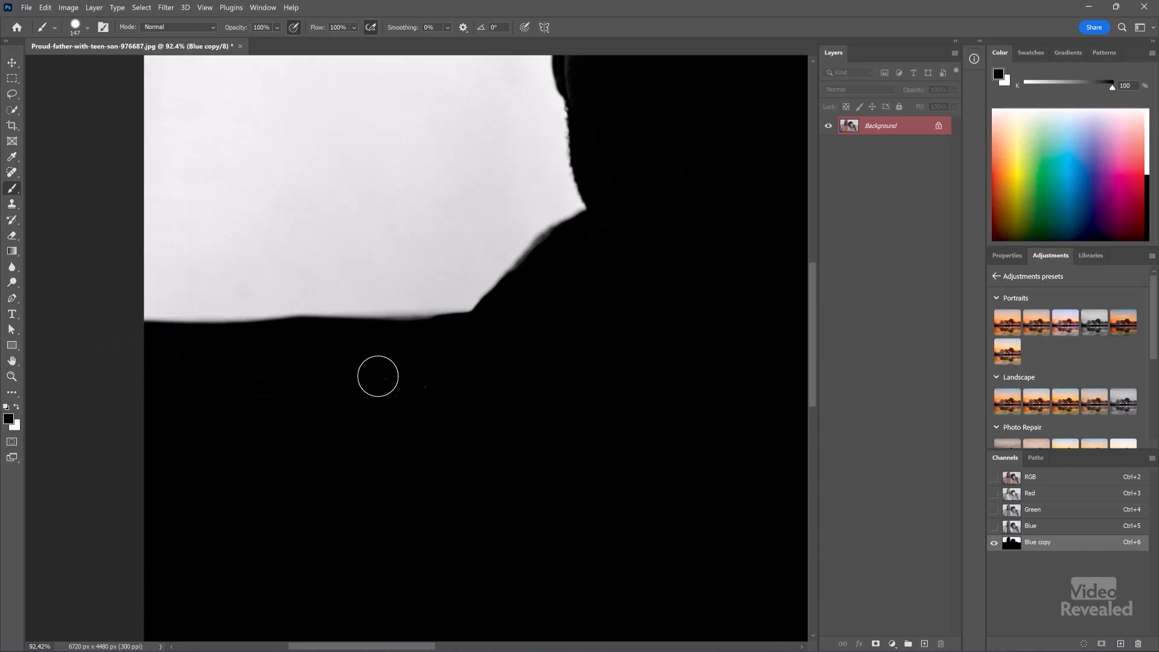
pyautogui.scroll(-6, 466, 369)
pyautogui.moveTo(559, 325); pyautogui.dragTo(329, 273)
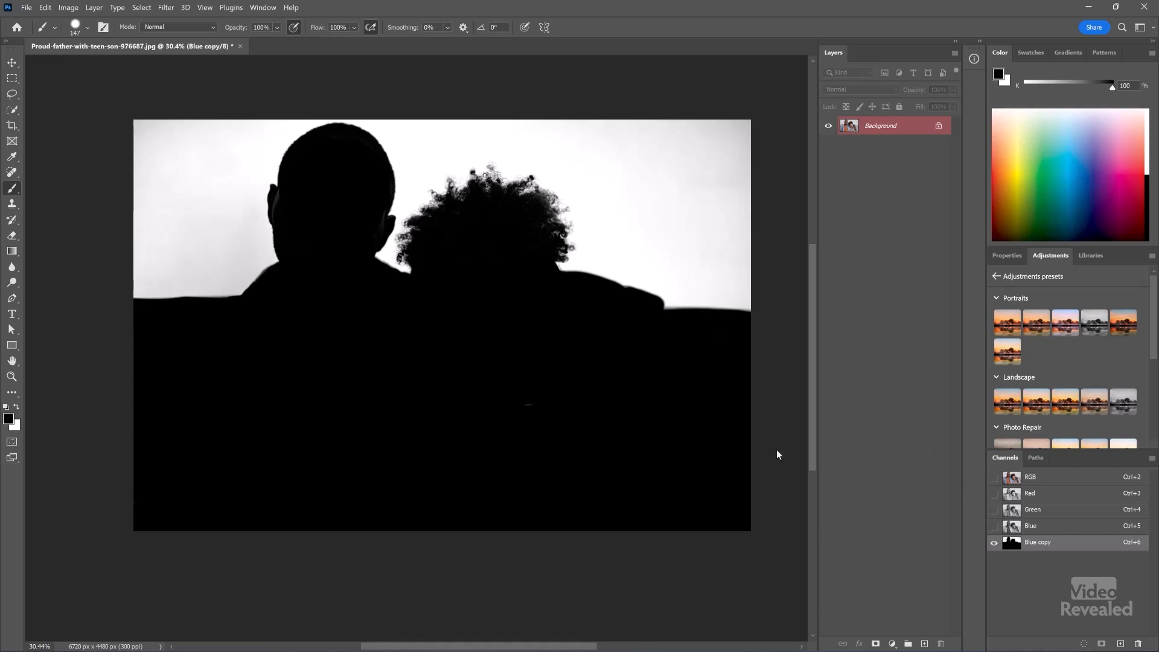
# Invert the Blue copy channel so the subjects and sofa are white against a black background.
pyautogui.hotkey('ctrl', 'i')
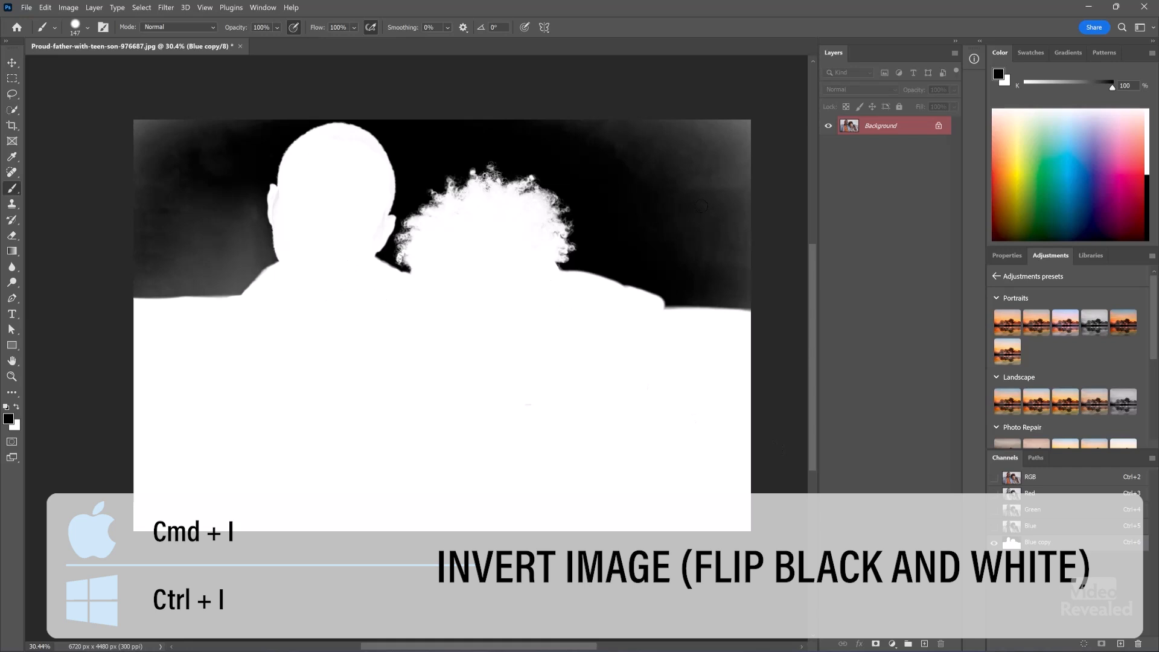
pyautogui.hotkey('ctrl', 'i')
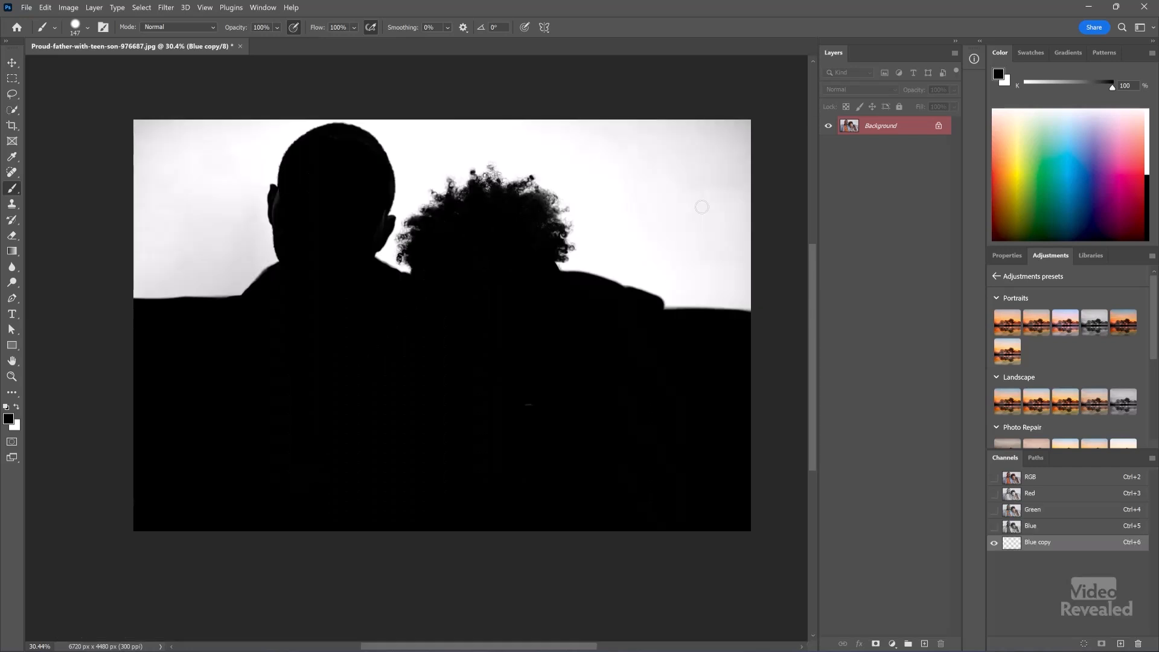
pyautogui.hotkey('ctrl', 'i')
pyautogui.hotkey('ctrl', 'i')
pyautogui.hotkey('ctrl', 'i')
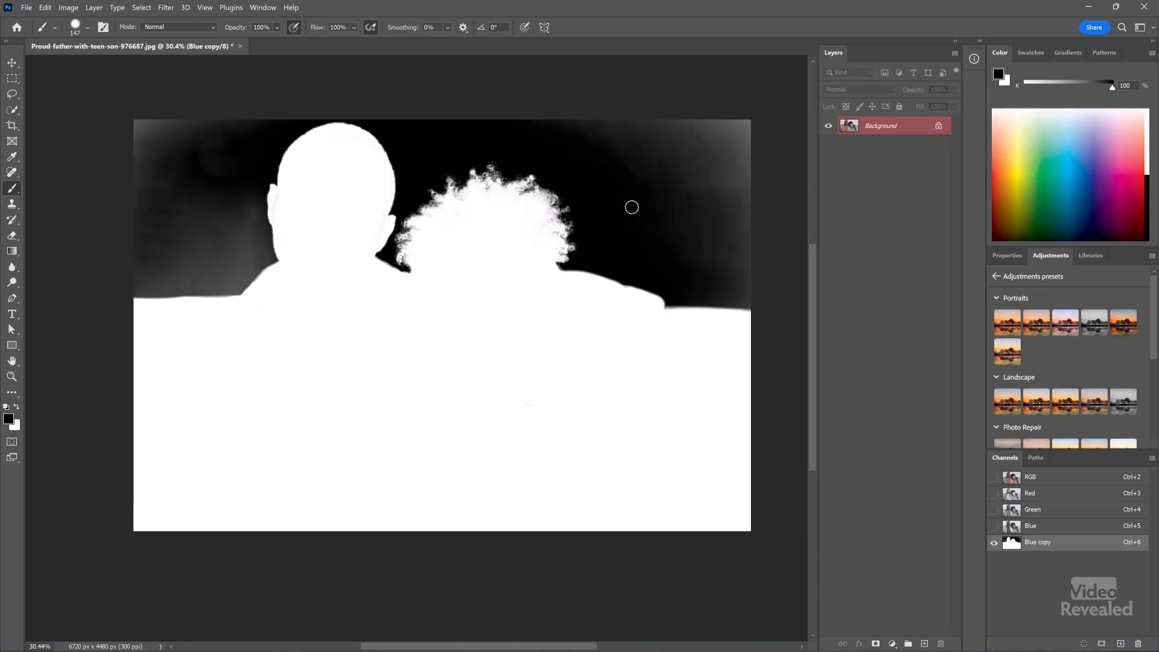
# Paint the gray background corners and wall areas on both sides of the subjects black with a large soft brush.
pyautogui.scroll(3, 637, 191)
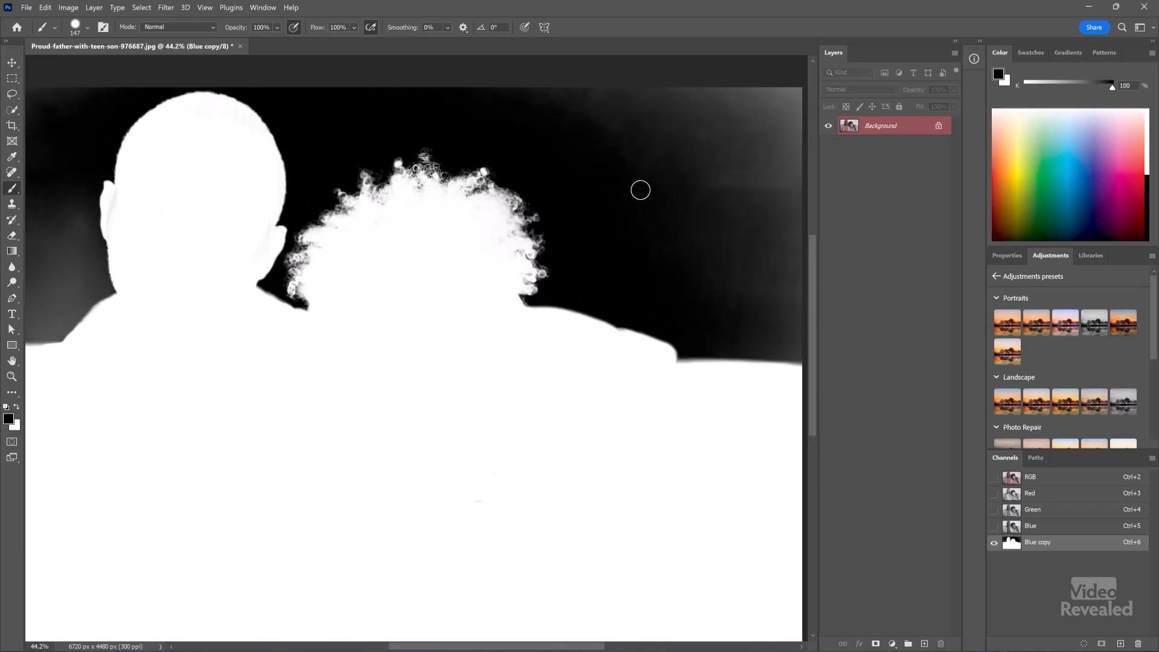
pyautogui.scroll(-2, 641, 190)
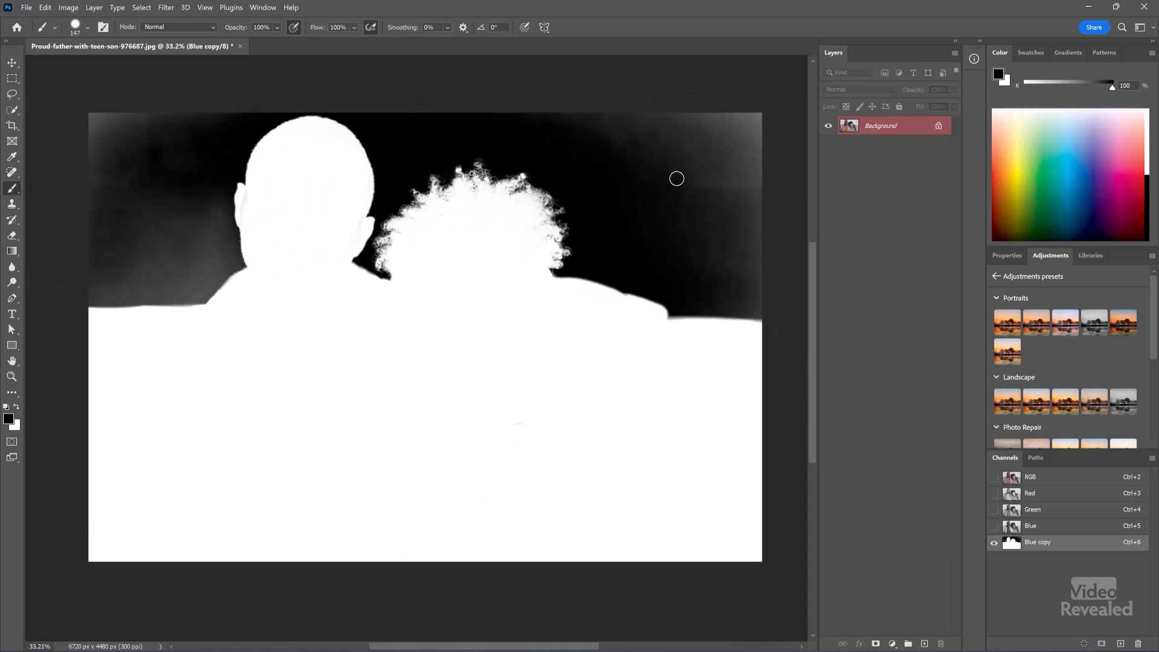
pyautogui.moveTo(680, 175)
pyautogui.mouseDown()
pyautogui.moveTo(722, 168)
pyautogui.moveTo(710, 7)
pyautogui.moveTo(739, 15)
pyautogui.mouseUp()
pyautogui.moveTo(683, 135)
pyautogui.mouseDown()
pyautogui.moveTo(696, 154)
pyautogui.moveTo(754, 150)
pyautogui.moveTo(756, 214)
pyautogui.moveTo(726, 255)
pyautogui.moveTo(637, 206)
pyautogui.moveTo(617, 160)
pyautogui.moveTo(733, 219)
pyautogui.moveTo(751, 259)
pyautogui.mouseUp()
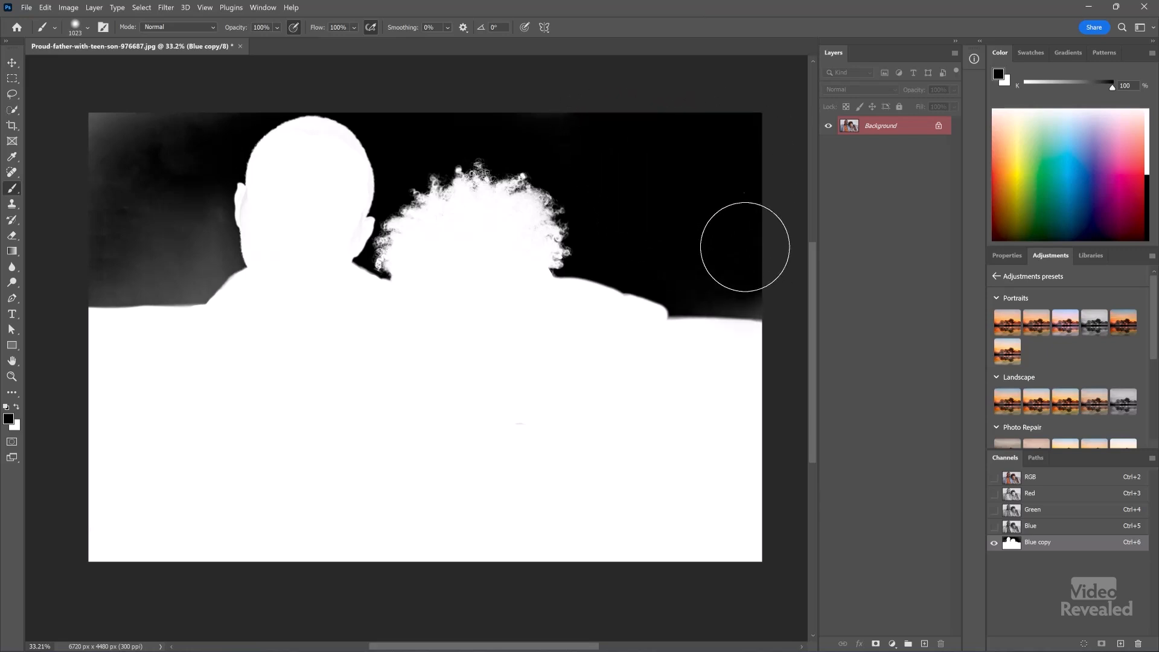
pyautogui.moveTo(187, 122)
pyautogui.mouseDown()
pyautogui.moveTo(155, 201)
pyautogui.moveTo(171, 248)
pyautogui.moveTo(113, 241)
pyautogui.moveTo(91, 107)
pyautogui.moveTo(140, 201)
pyautogui.moveTo(89, 258)
pyautogui.moveTo(168, 240)
pyautogui.moveTo(110, 238)
pyautogui.mouseUp()
pyautogui.moveTo(205, 238); pyautogui.dragTo(177, 266)
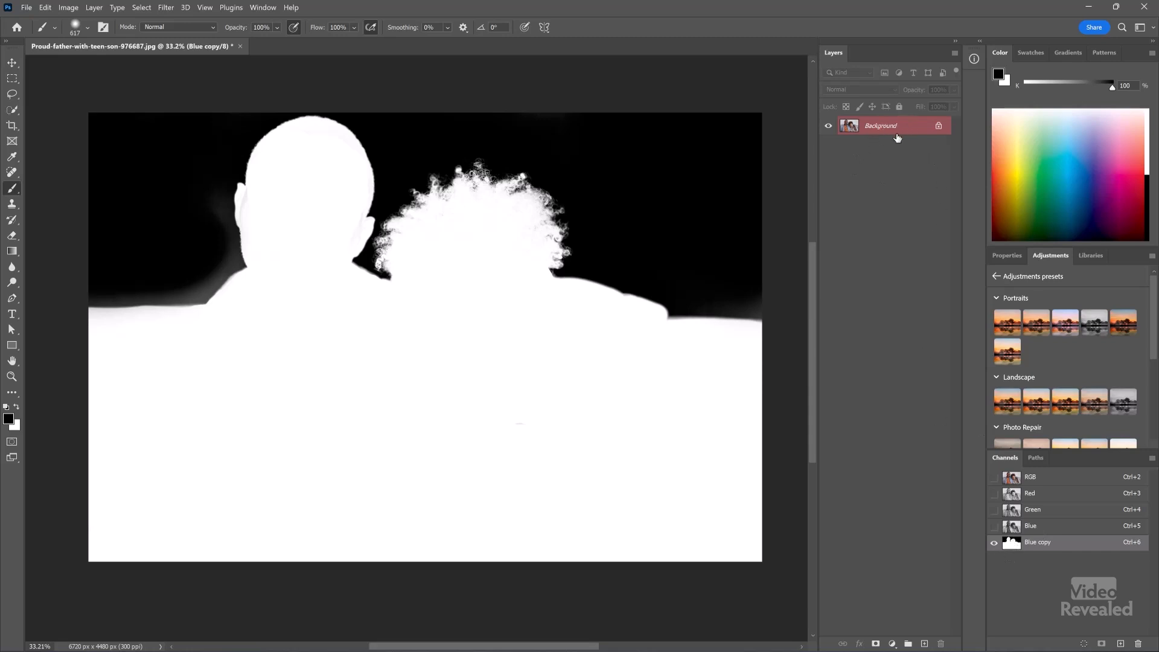
# Load the Blue copy channel as a selection, restore the RGB composite view and add a layer mask from the selection.
pyautogui.keyDown('ctrl'); pyautogui.click(1012, 545); pyautogui.keyUp('ctrl')
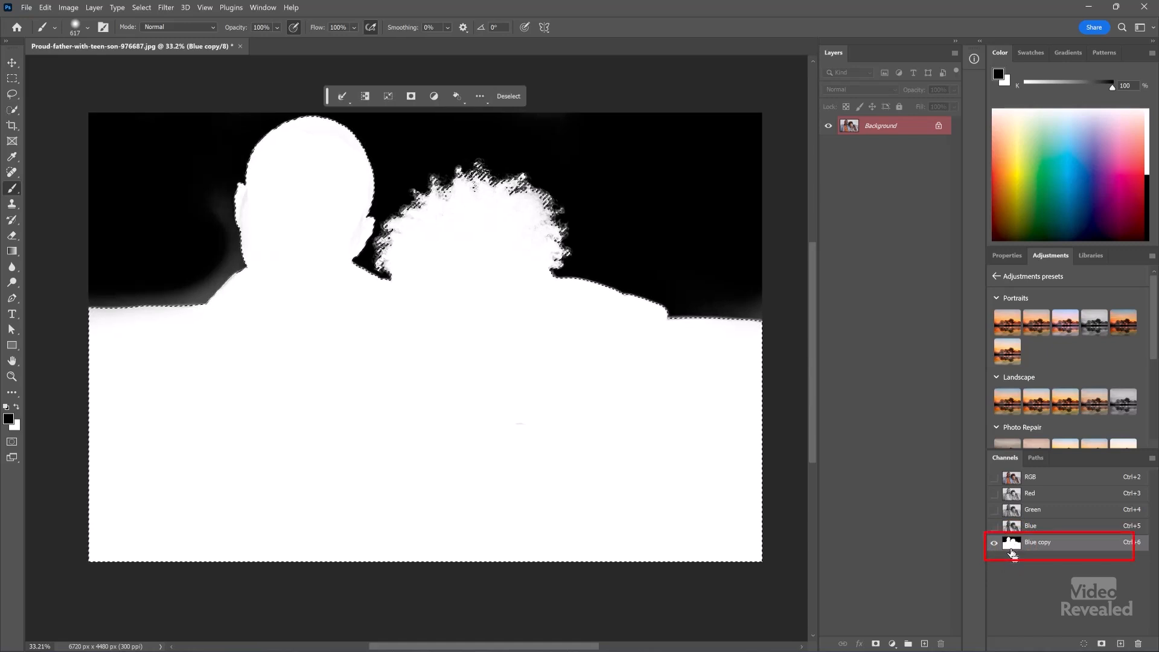
pyautogui.click(1046, 480)
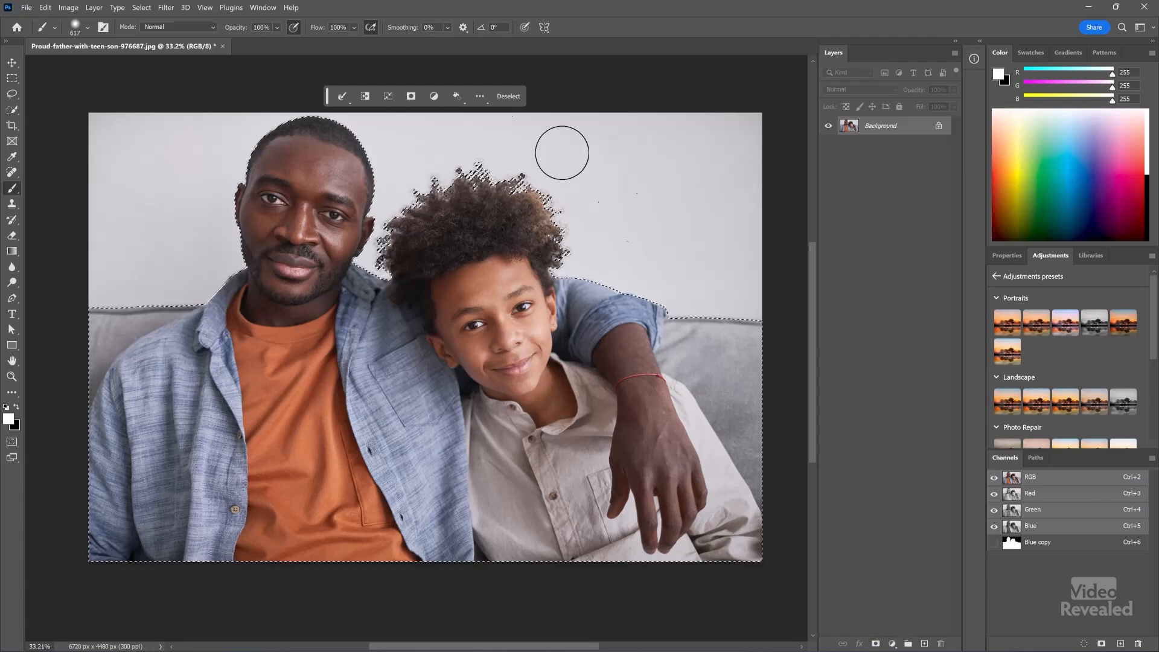
pyautogui.click(411, 98)
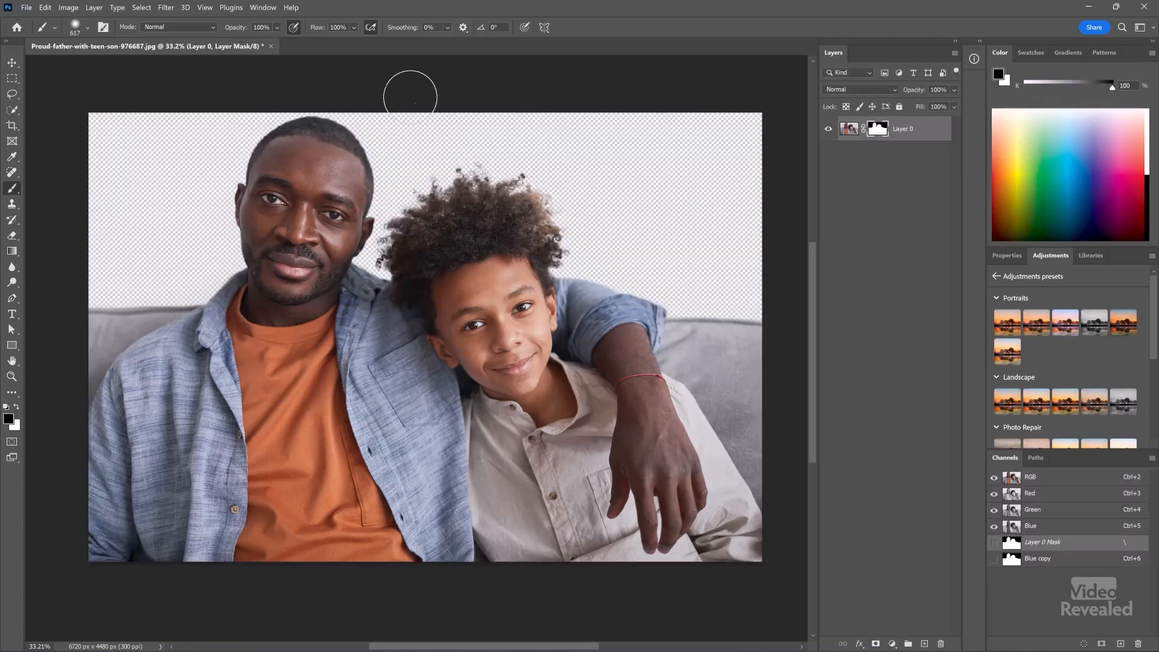
# Place Minimal-home-office-interior-1035475.jpg as an embedded image and scale it to 118.42% to fill the canvas.
pyautogui.press('v')
pyautogui.click(24, 8)
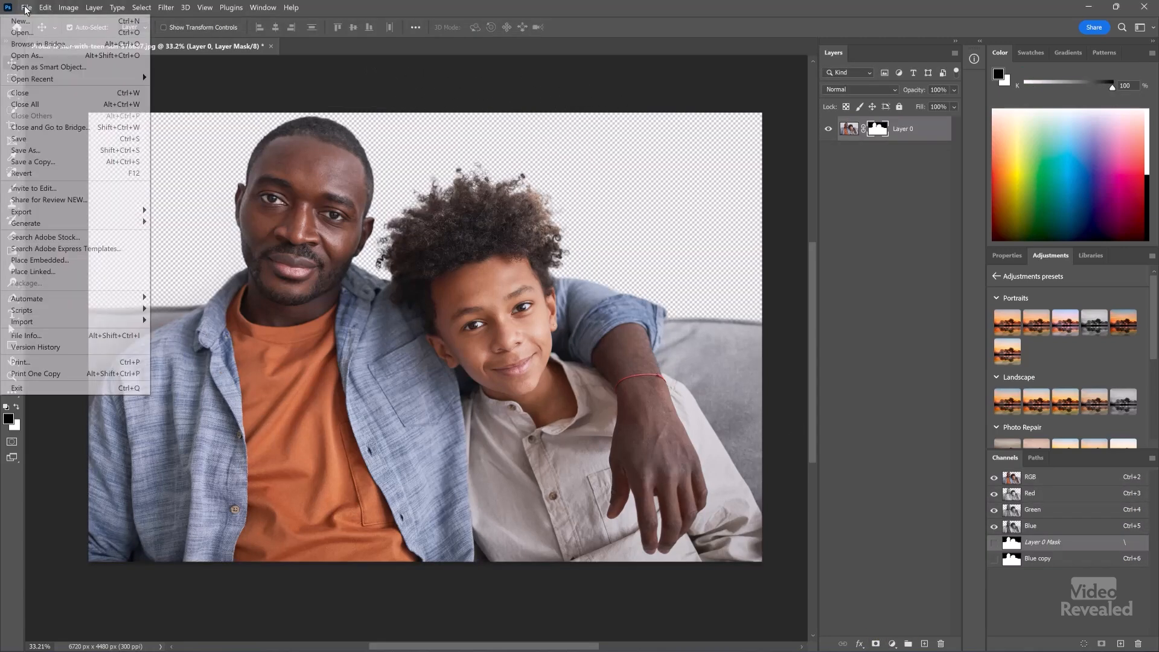
pyautogui.click(59, 263)
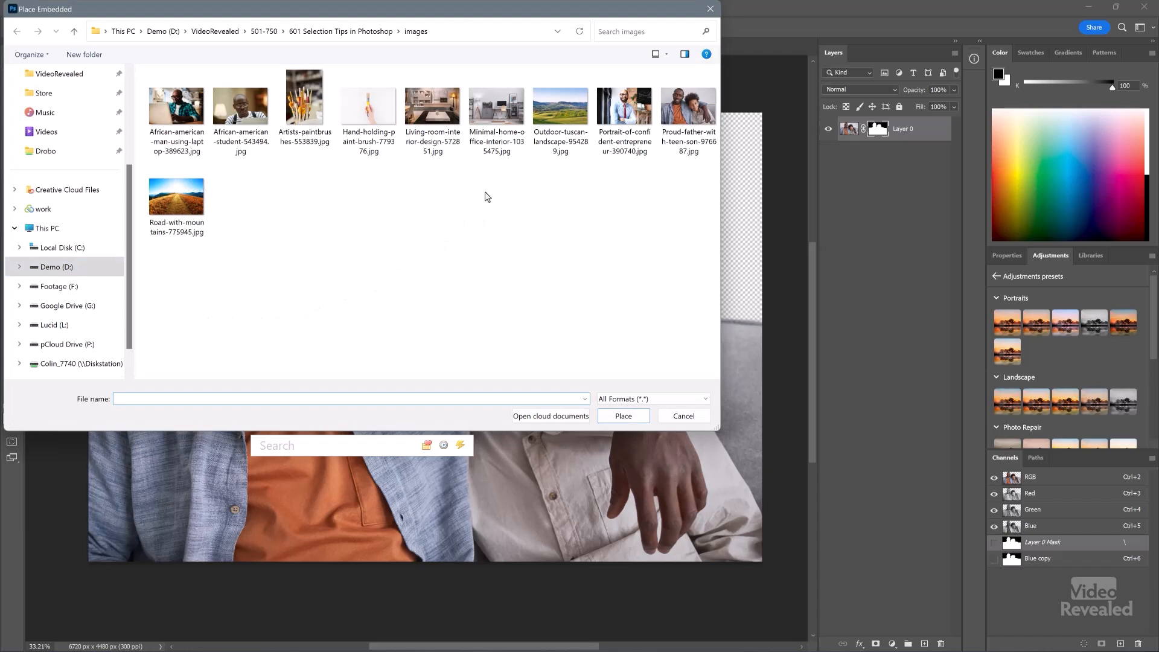
pyautogui.doubleClick(493, 136)
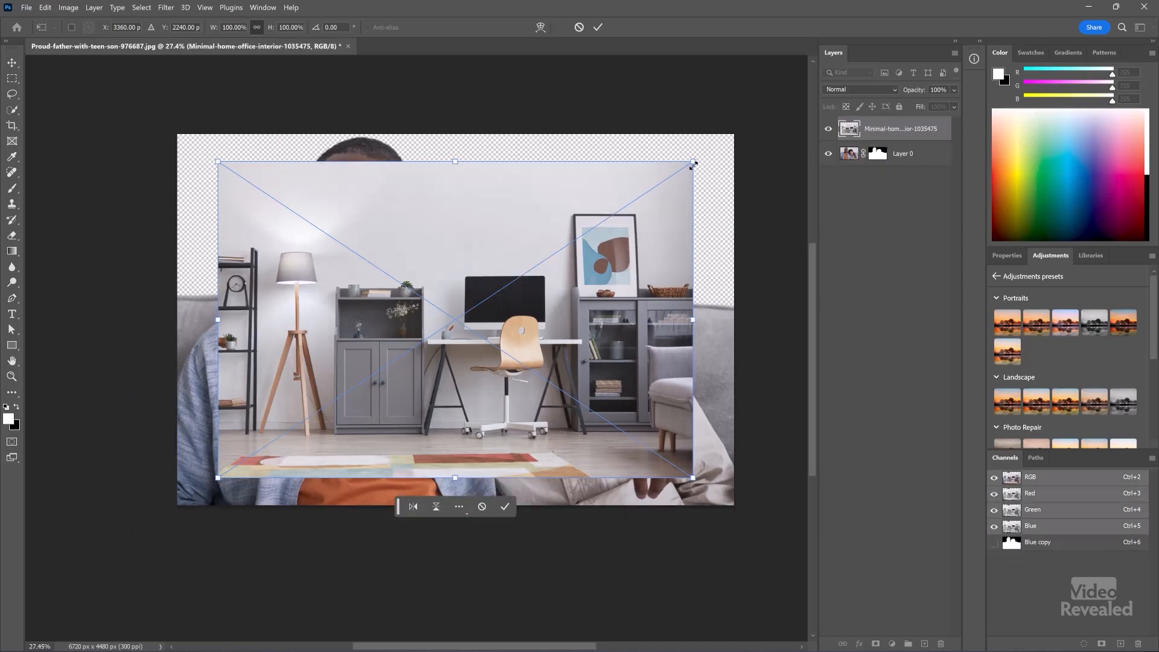
pyautogui.moveTo(694, 164); pyautogui.dragTo(735, 132)
pyautogui.press('Return')
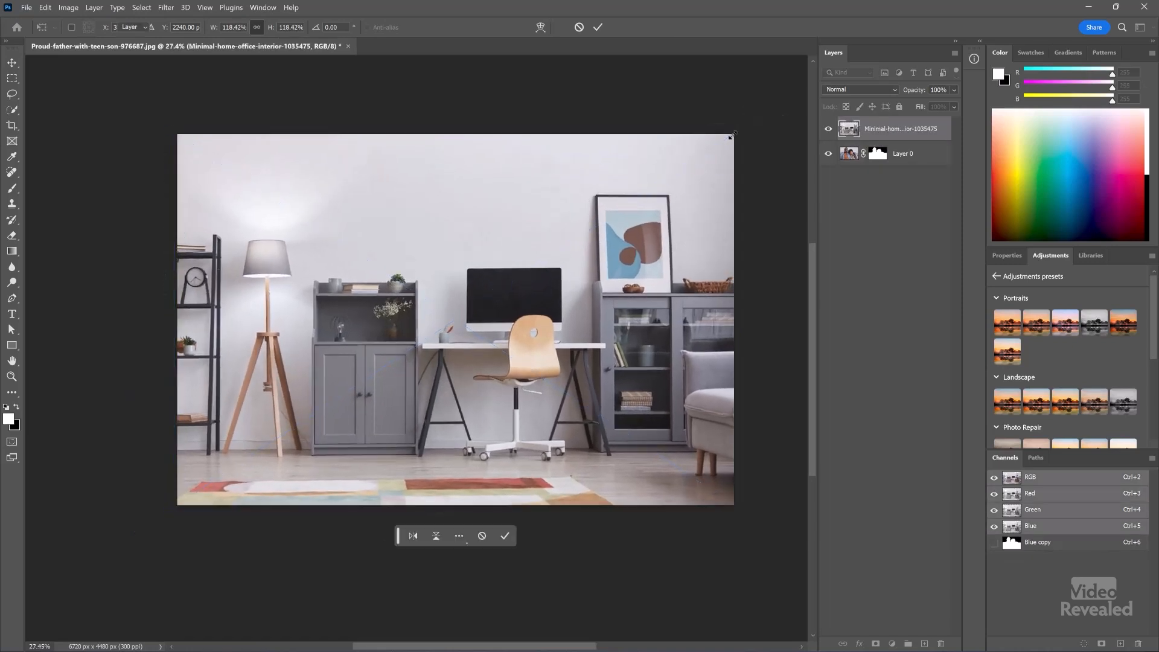
# Move the home office image layer beneath Layer 0 and apply a 34 px Field Blur to it as a smart filter.
pyautogui.moveTo(875, 134); pyautogui.dragTo(885, 175)
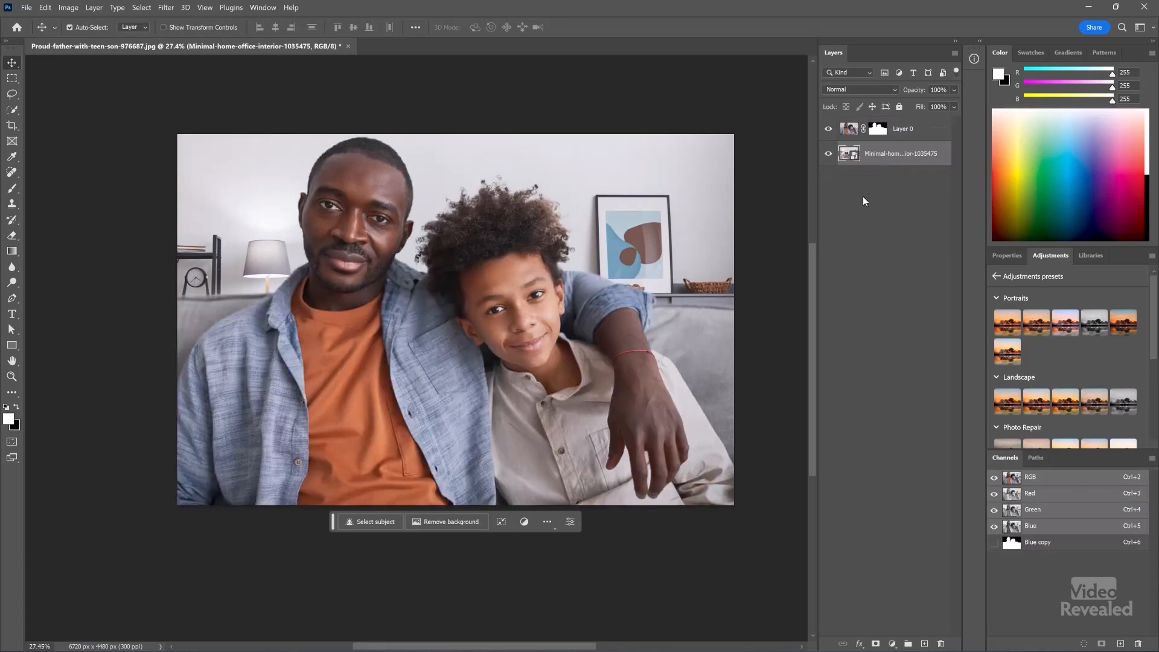
pyautogui.click(172, 10)
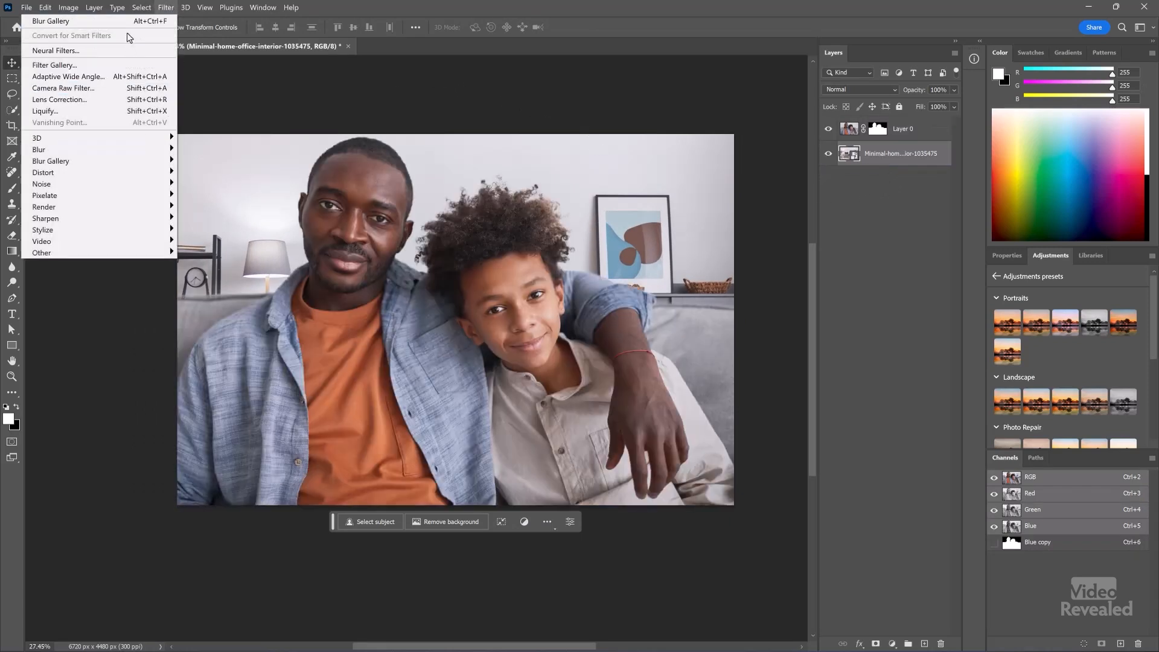
pyautogui.click(153, 20)
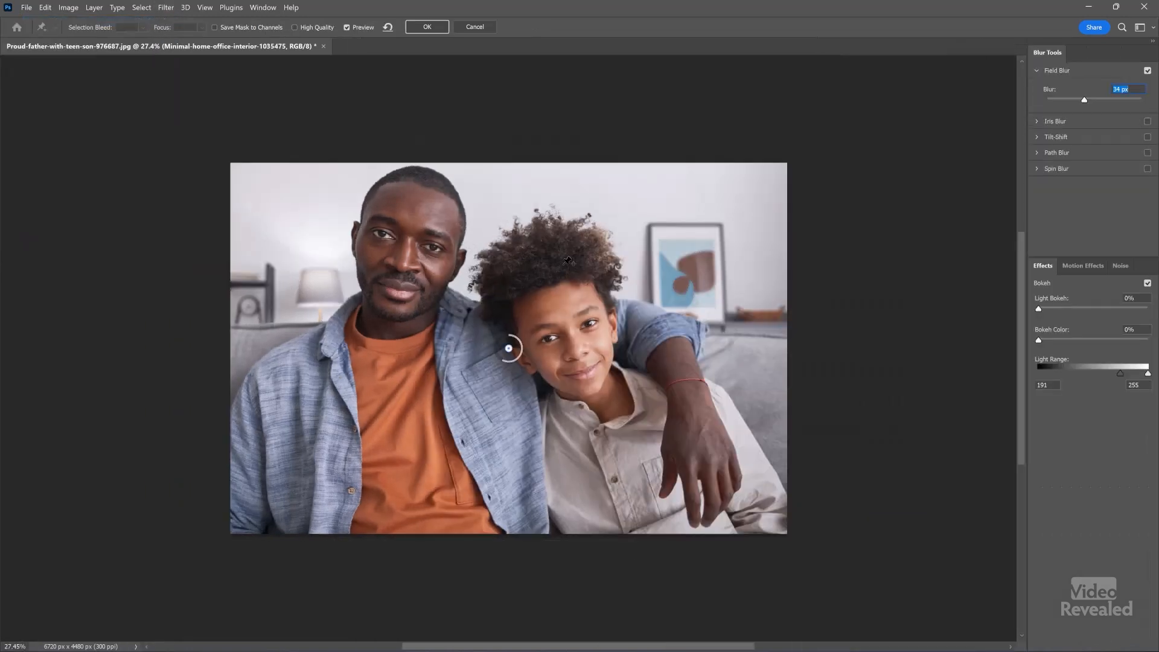
pyautogui.click(427, 27)
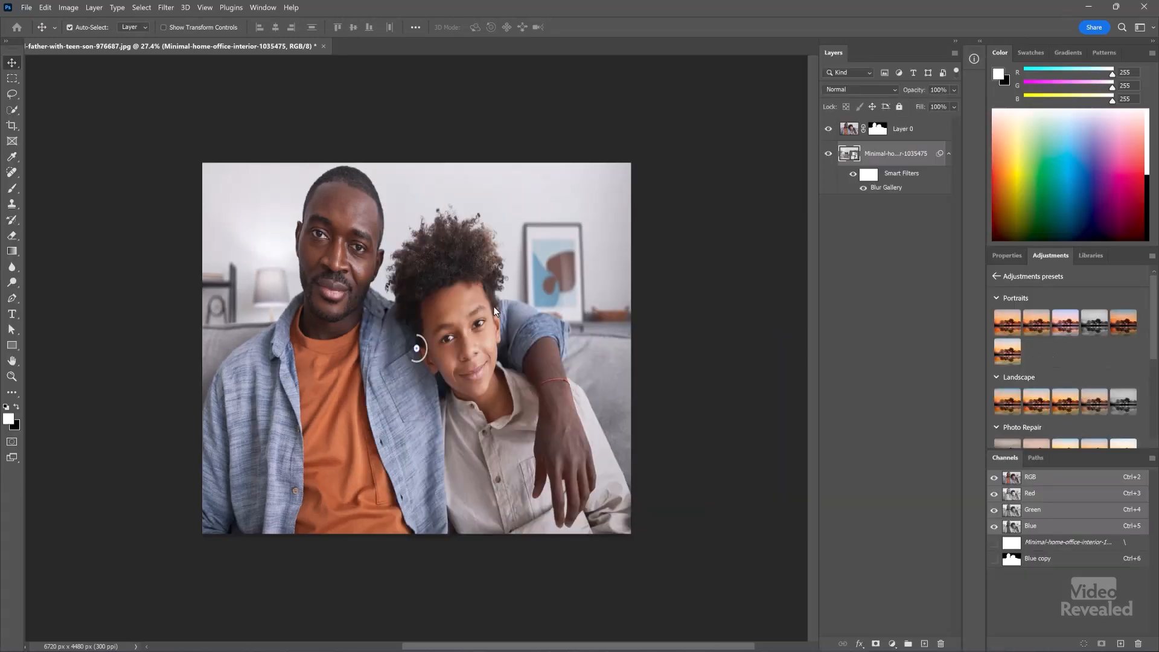
# Examine the curly hair edges up close, switching Layer 0's mask off and on to compare the original and new backgrounds.
pyautogui.scroll(4, 470, 316)
pyautogui.scroll(-2, 443, 278)
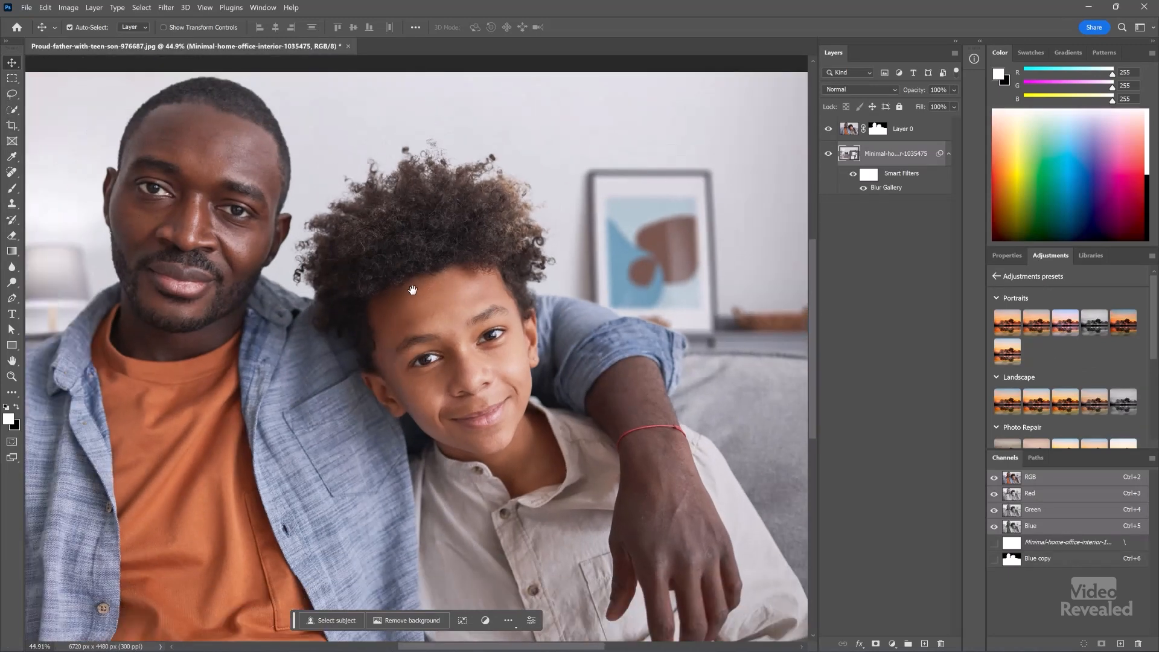
pyautogui.moveTo(416, 289); pyautogui.dragTo(520, 255)
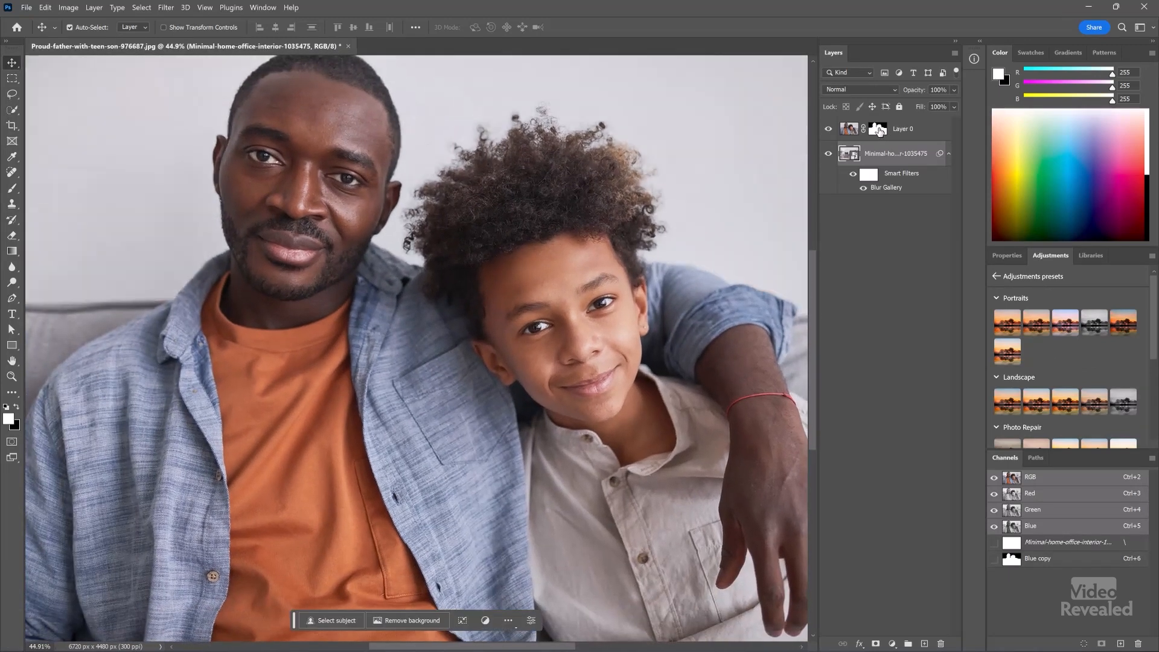
pyautogui.keyDown('shift'); pyautogui.click(879, 131); pyautogui.keyUp('shift')
pyautogui.keyDown('shift'); pyautogui.click(880, 131); pyautogui.keyUp('shift')
pyautogui.scroll(-5, 516, 235)
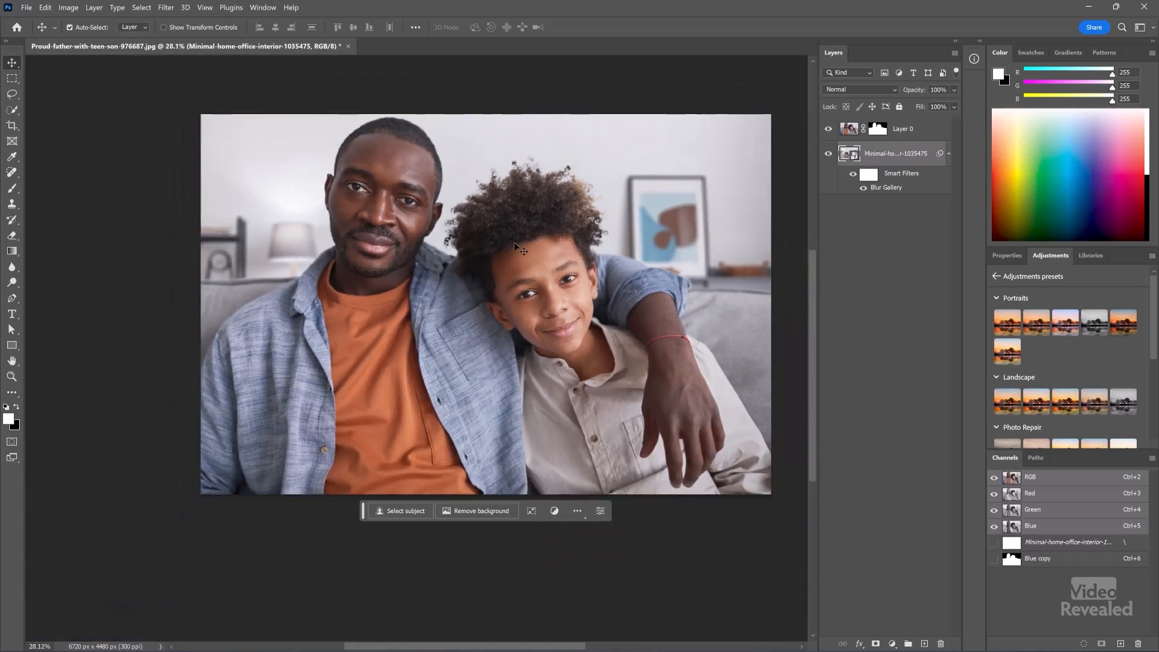
pyautogui.scroll(2, 393, 284)
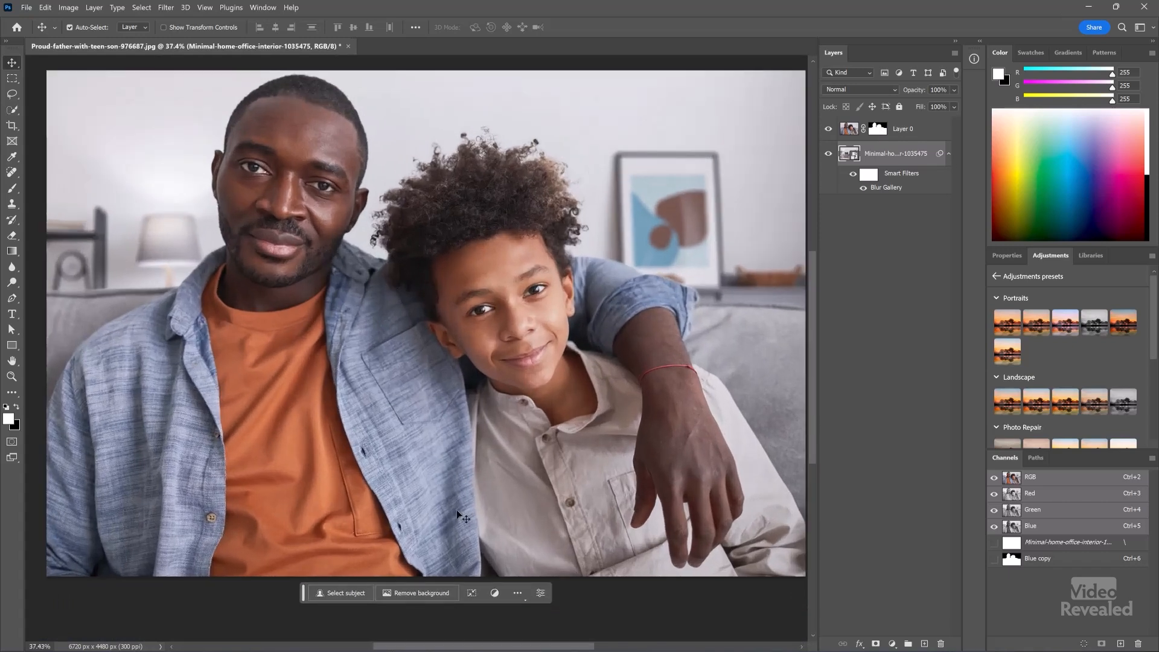
pyautogui.press('h')
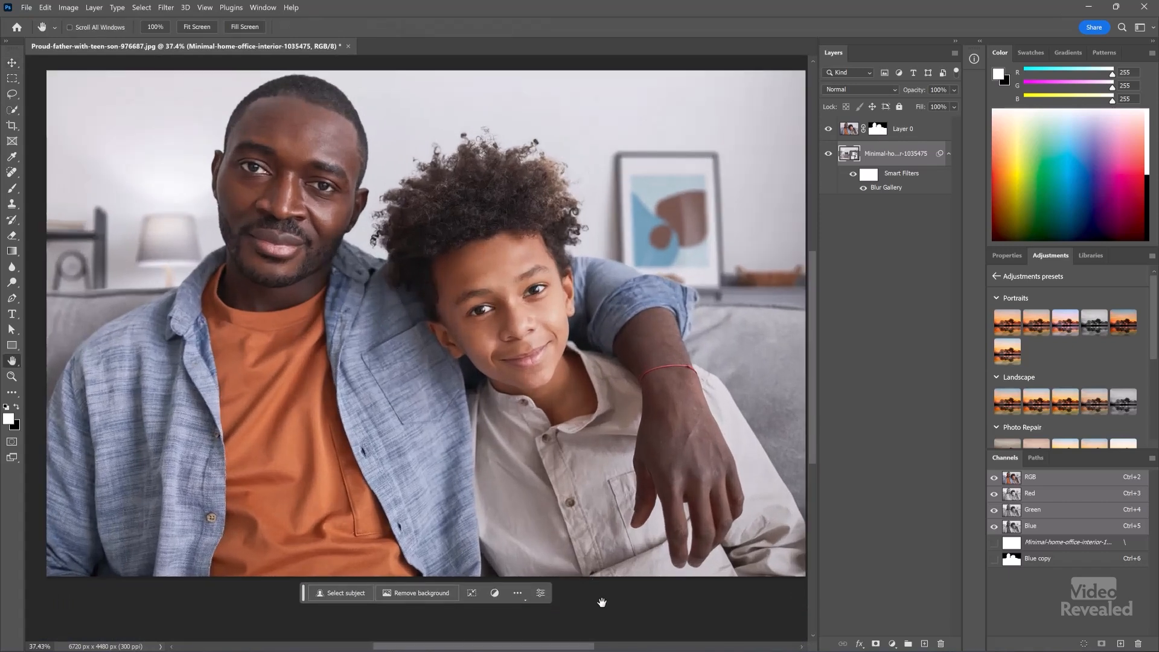